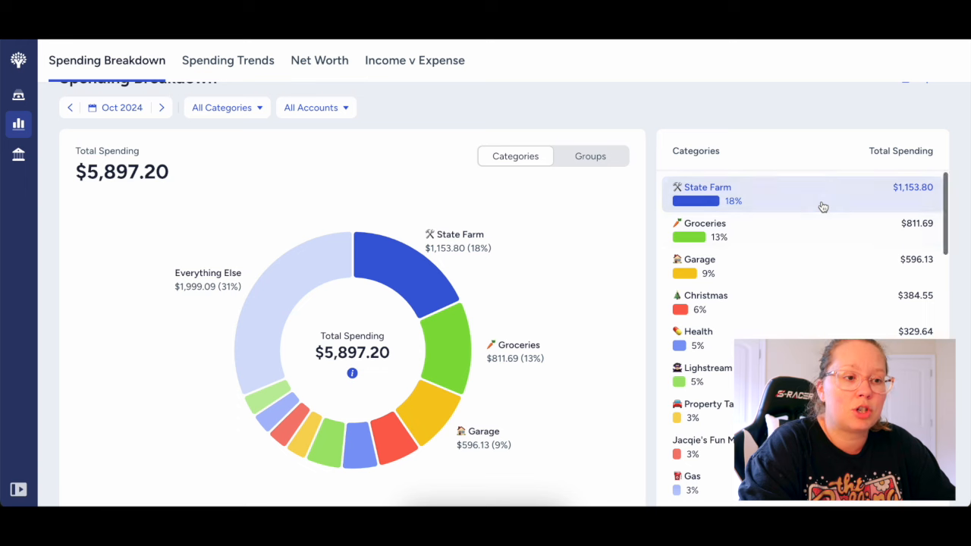
# Examine the October 2024 spending breakdown chart and its largest categories, from State Farm through Groceries and Garage
pyautogui.scroll(-1, 947, 162)
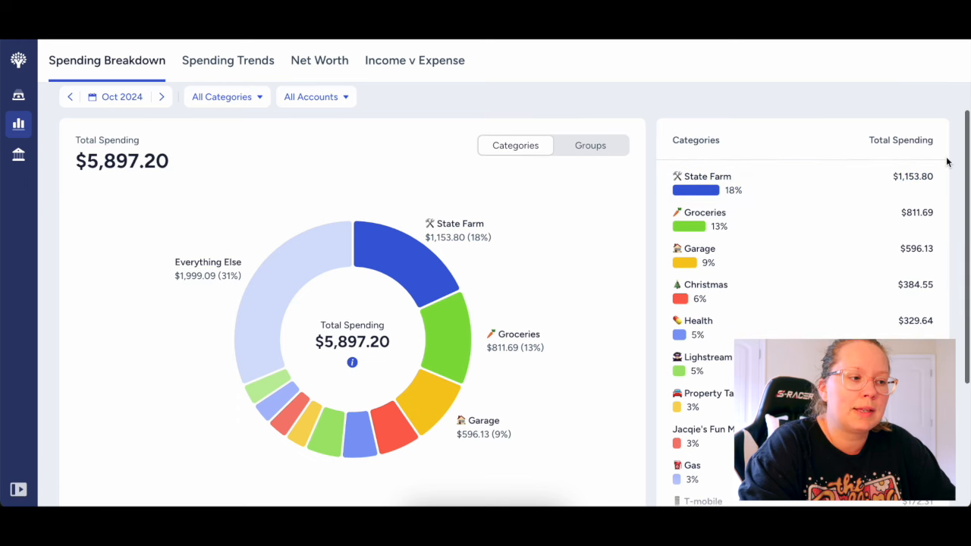
pyautogui.scroll(-1, 959, 200)
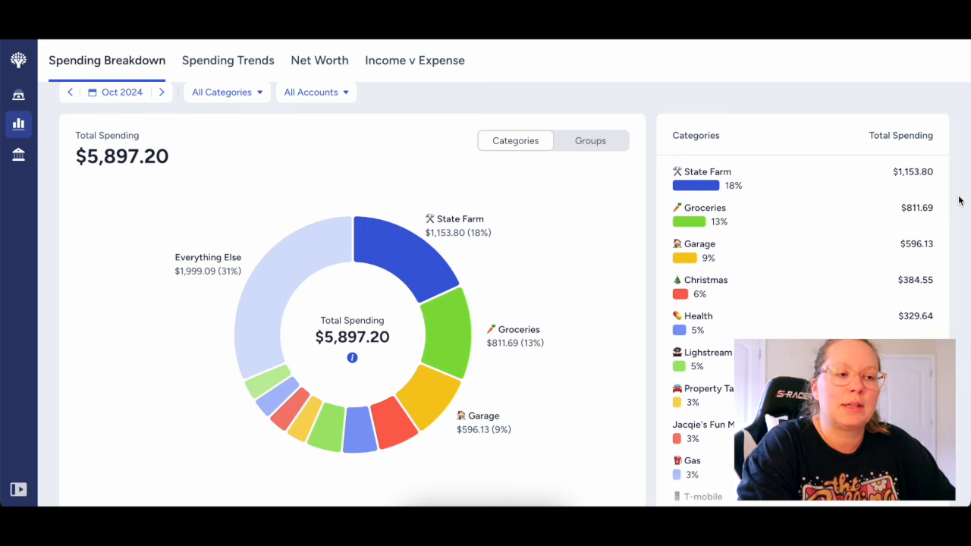
pyautogui.scroll(-1, 959, 199)
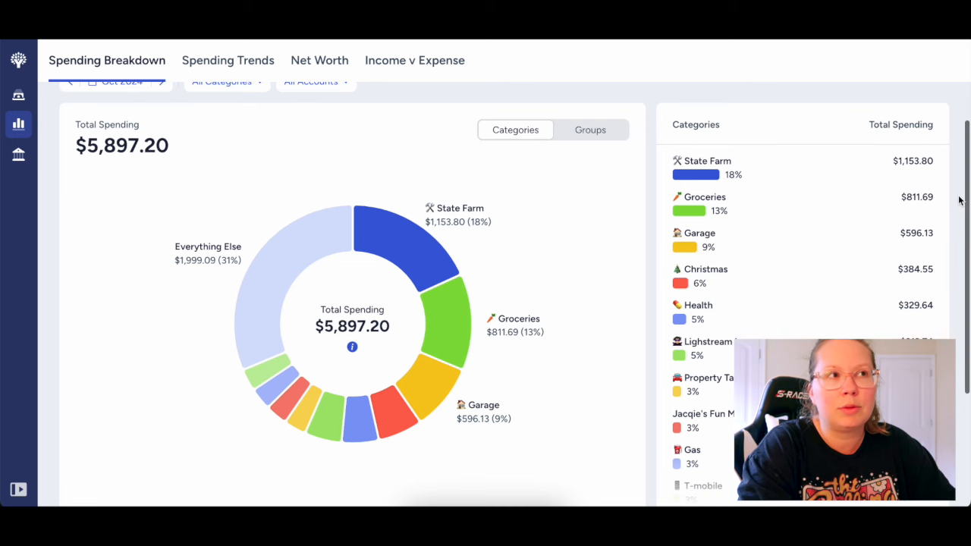
pyautogui.scroll(2, 959, 199)
pyautogui.scroll(-1, 959, 200)
pyautogui.scroll(1, 959, 199)
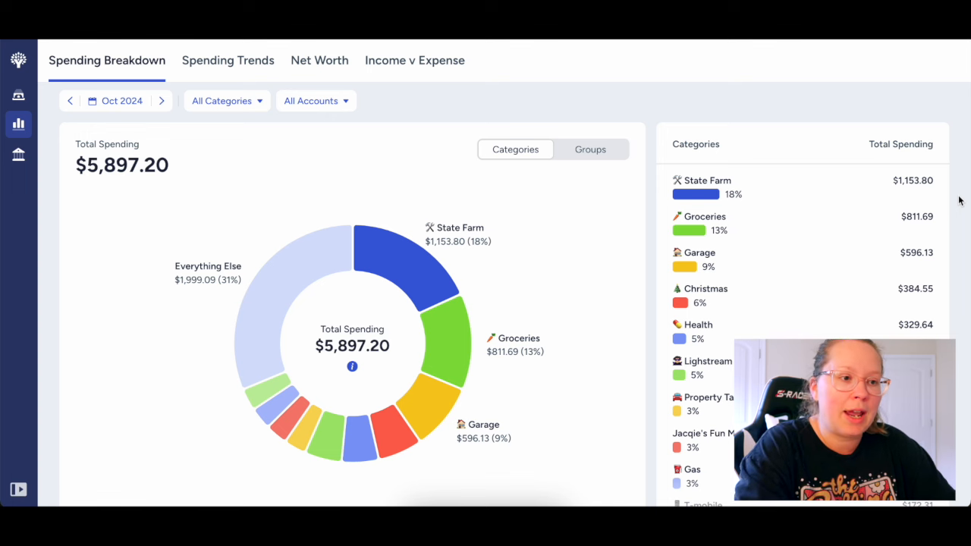
pyautogui.scroll(-1, 959, 200)
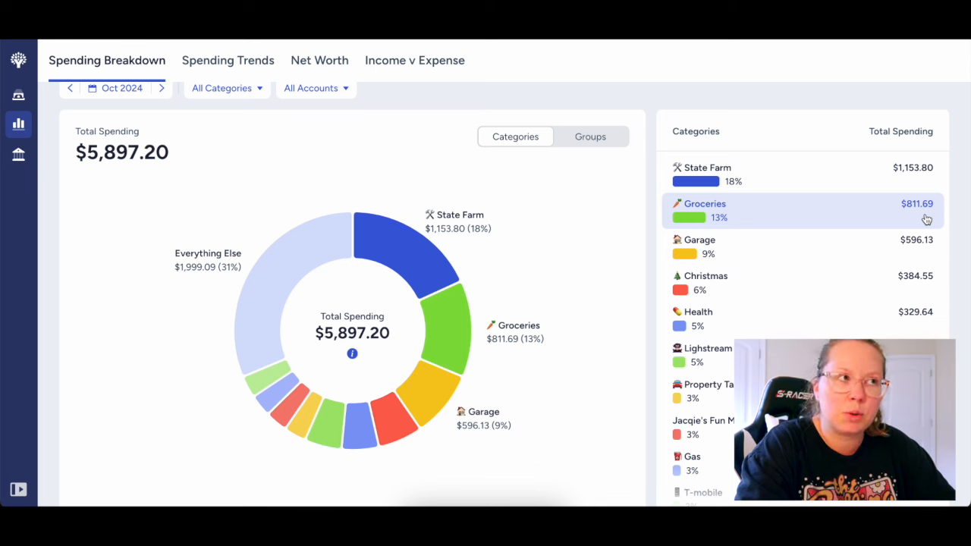
pyautogui.scroll(-1, 926, 220)
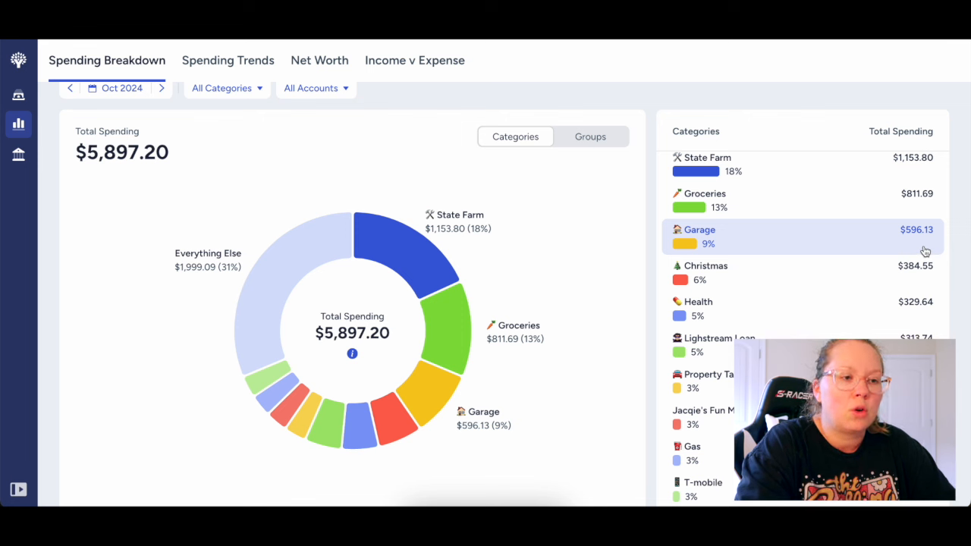
pyautogui.scroll(-1, 925, 251)
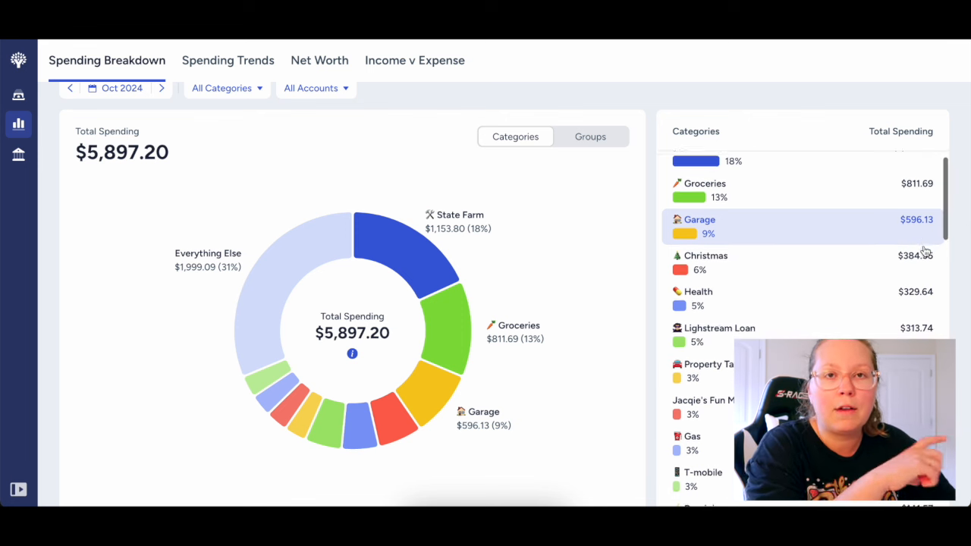
# Review the October 2024 spending totals in the category list from Christmas through Medical Expenses
pyautogui.scroll(-3, 921, 255)
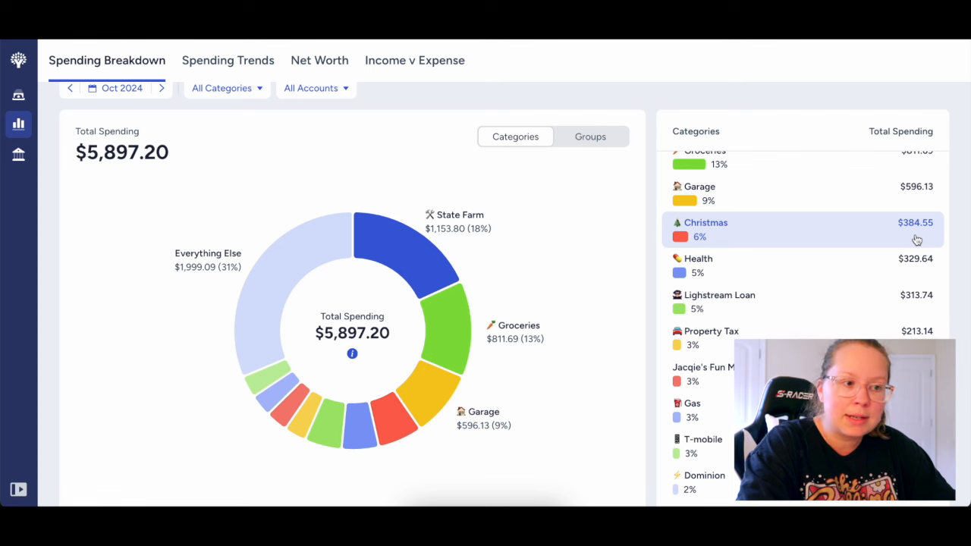
pyautogui.scroll(-1, 917, 240)
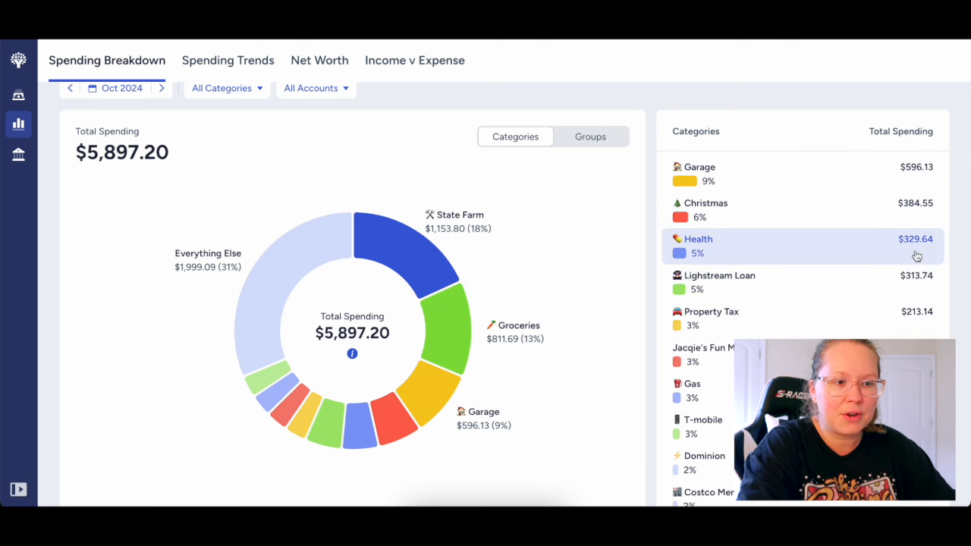
pyautogui.scroll(-3, 916, 250)
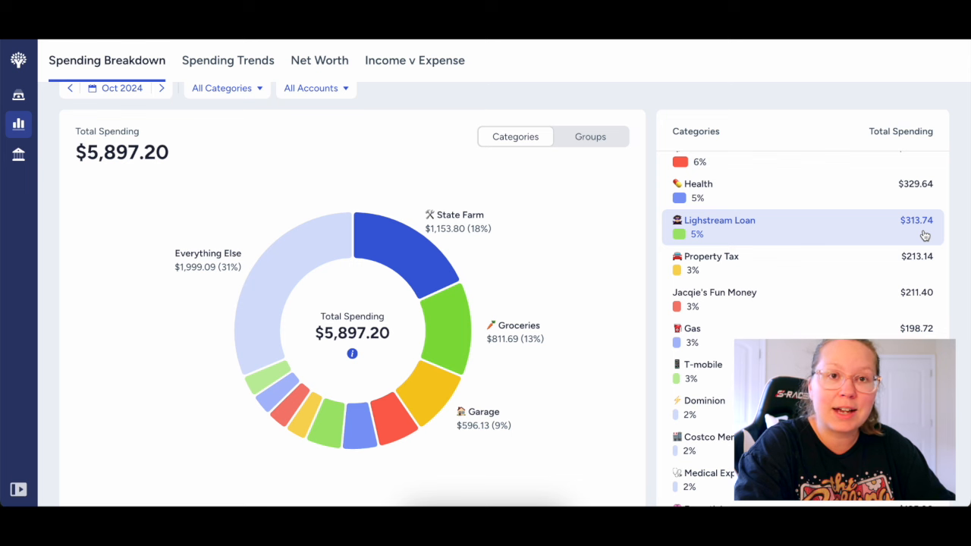
pyautogui.scroll(-1, 917, 239)
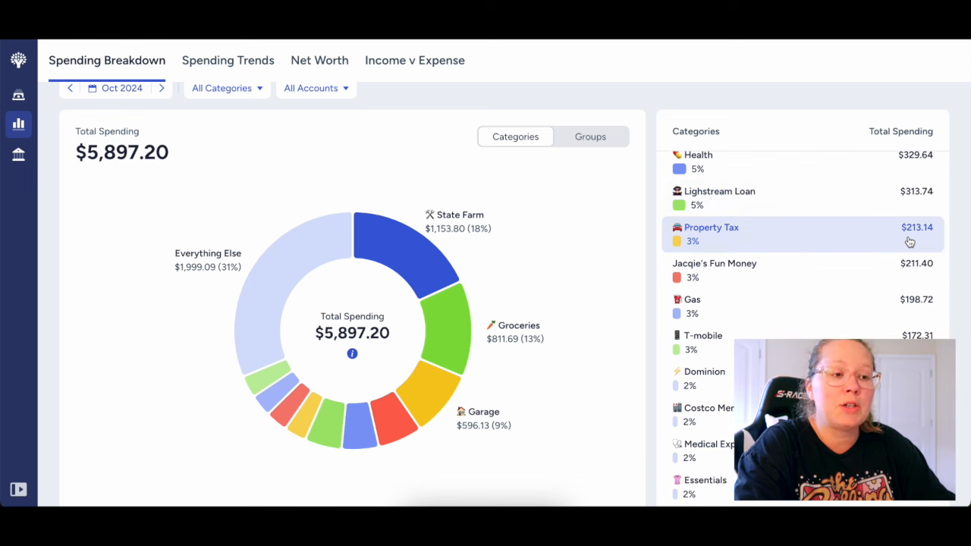
pyautogui.scroll(-1, 910, 241)
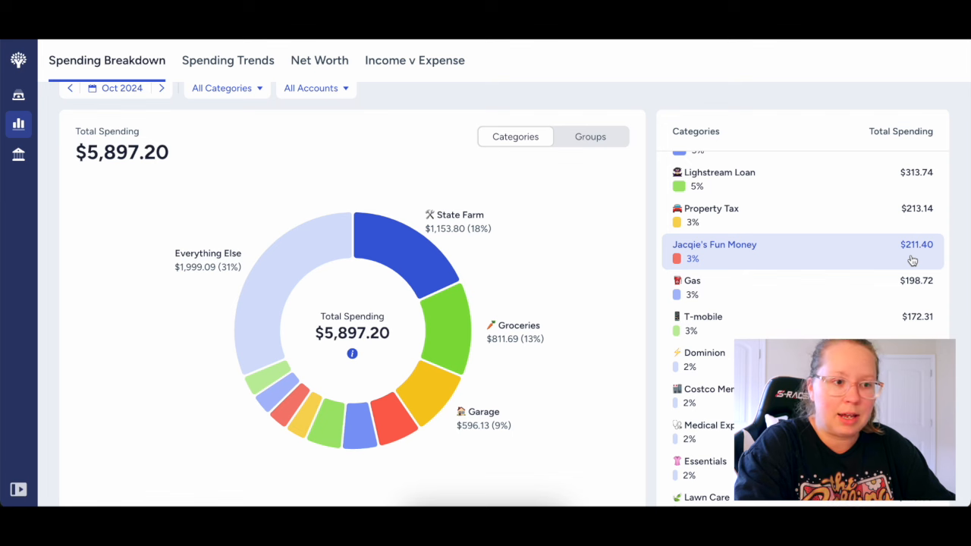
pyautogui.scroll(-2, 912, 260)
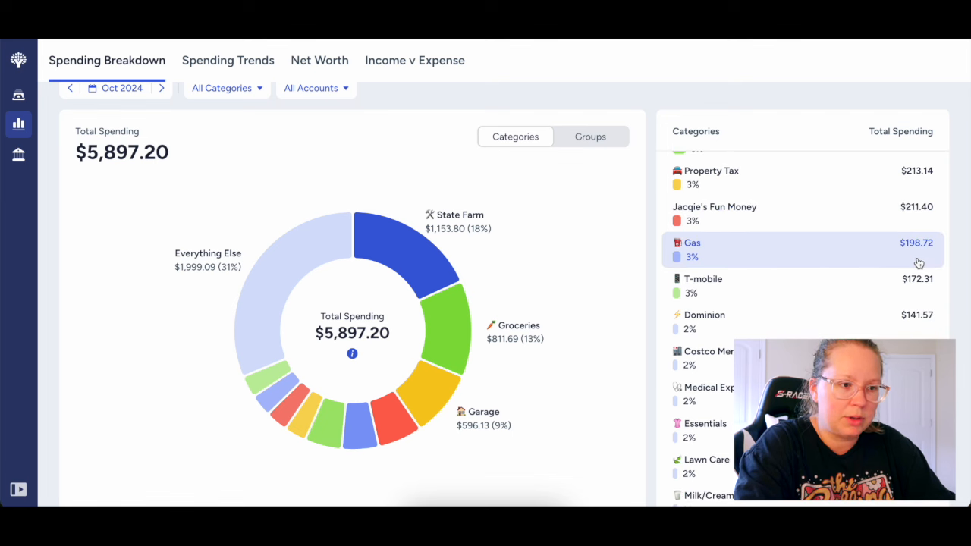
pyautogui.scroll(-2, 919, 263)
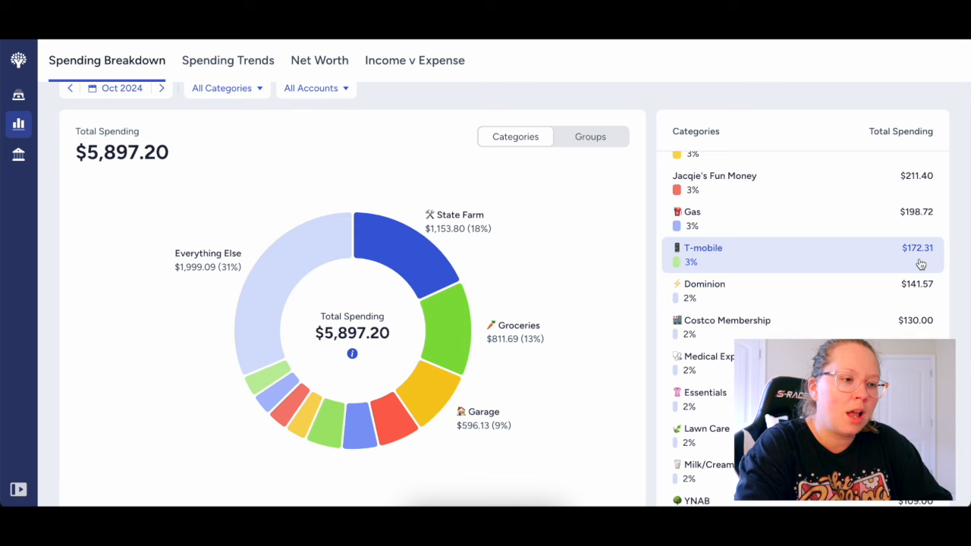
pyautogui.scroll(-2, 918, 266)
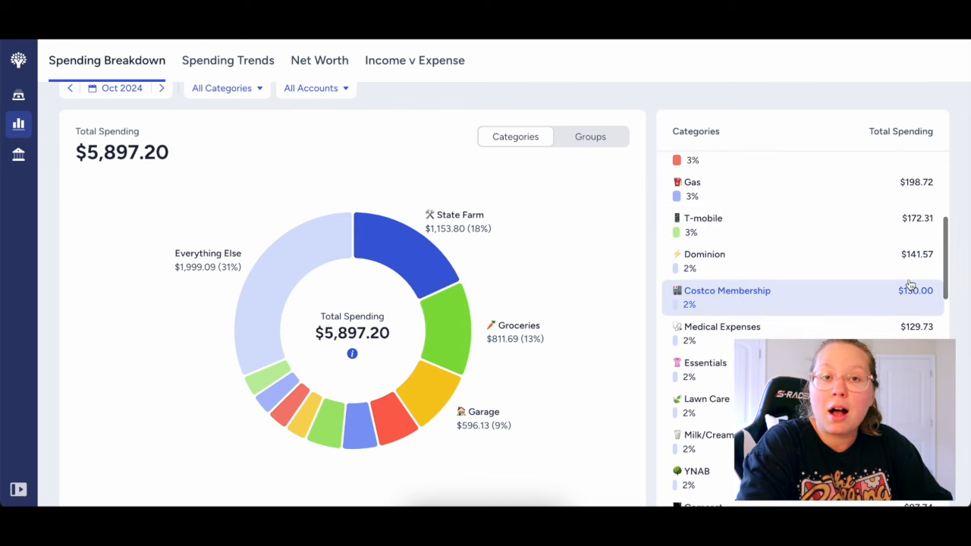
pyautogui.scroll(-1, 916, 271)
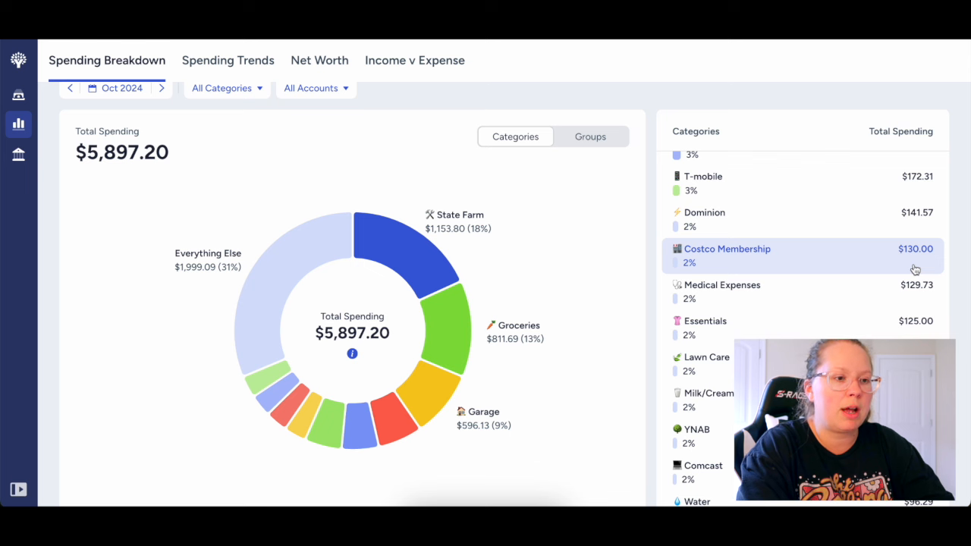
pyautogui.scroll(-1, 915, 269)
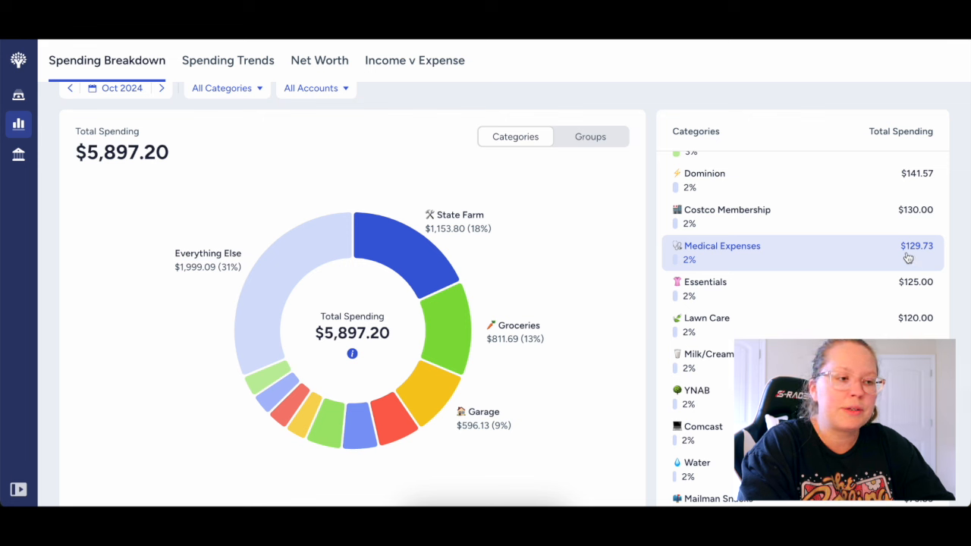
# Review the spending totals of the categories from Essentials through Water, including Lawn Care, Milk/Cream/Kefir, YNAB and Comcast
pyautogui.scroll(-1, 849, 254)
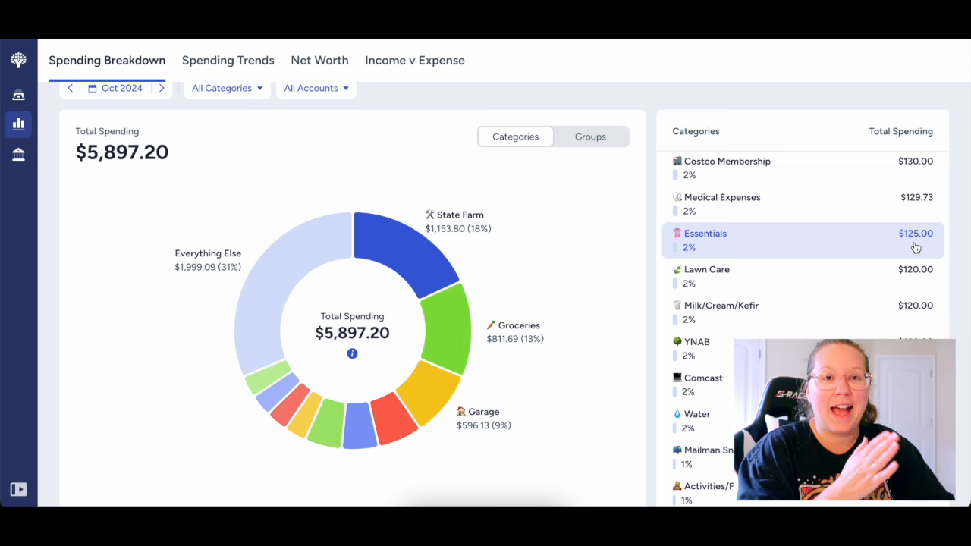
pyautogui.scroll(-1, 916, 247)
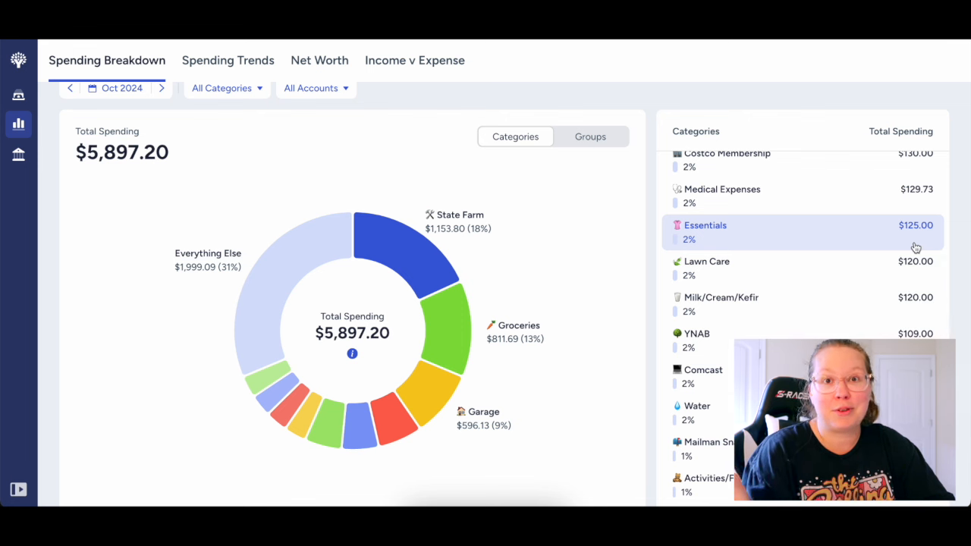
pyautogui.scroll(-1, 915, 248)
pyautogui.scroll(-1, 901, 258)
pyautogui.scroll(1, 901, 257)
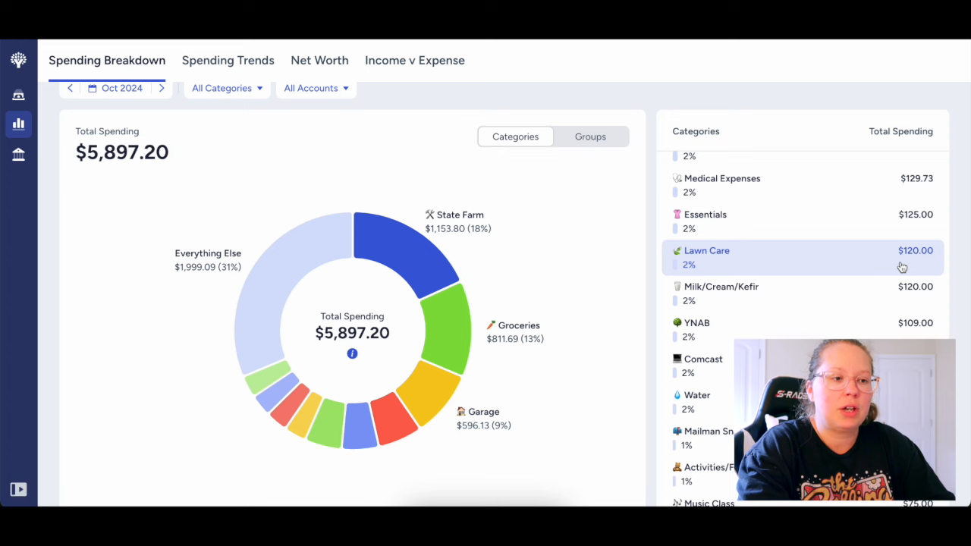
pyautogui.scroll(-1, 903, 269)
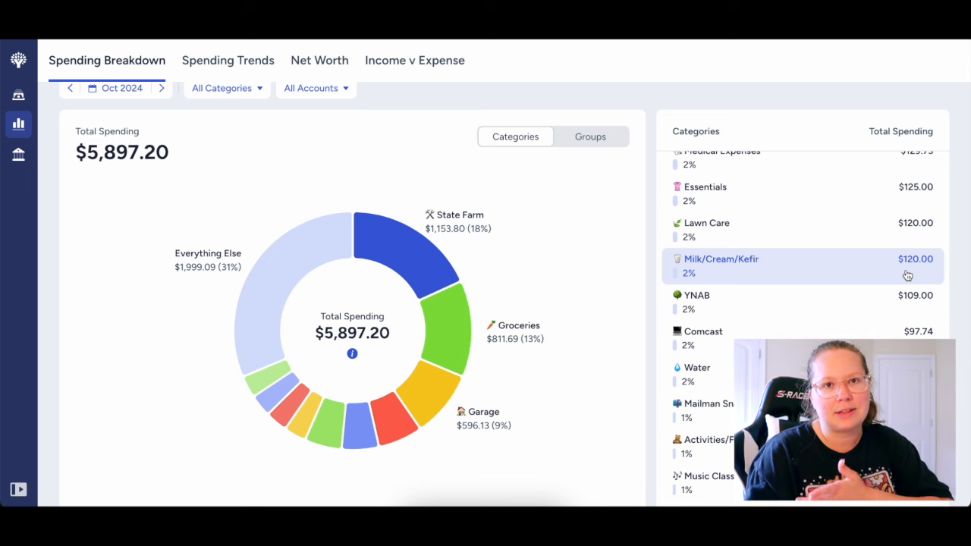
pyautogui.scroll(-1, 907, 275)
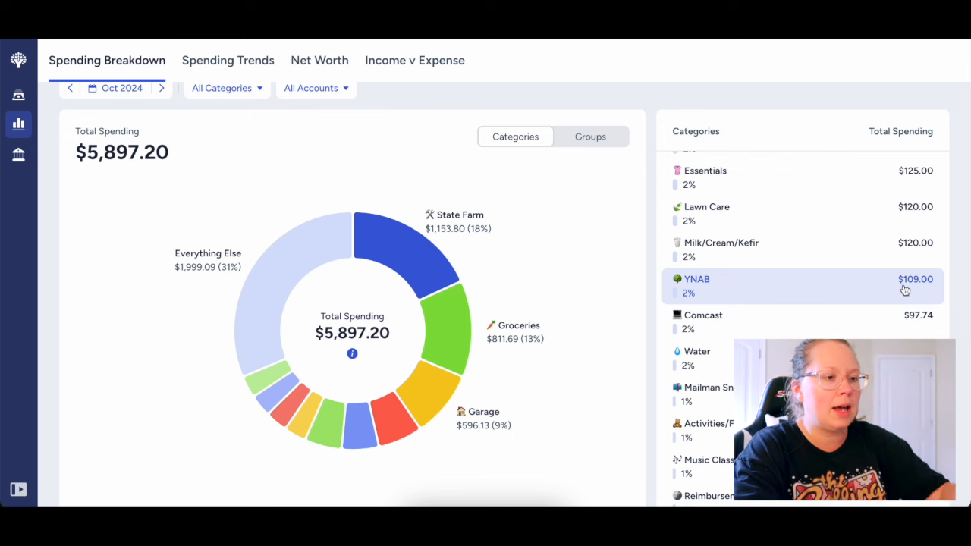
pyautogui.scroll(-1, 905, 289)
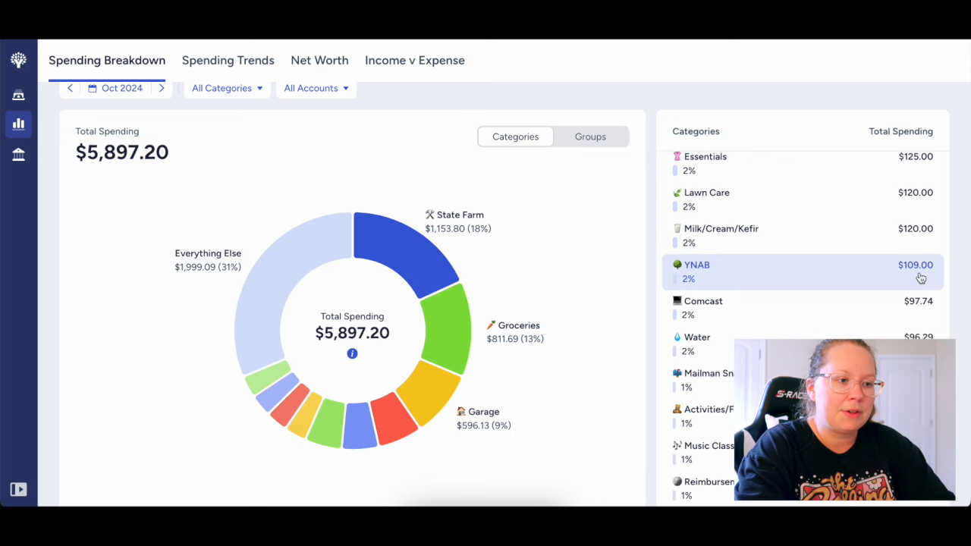
pyautogui.scroll(-1, 918, 281)
pyautogui.scroll(-1, 916, 304)
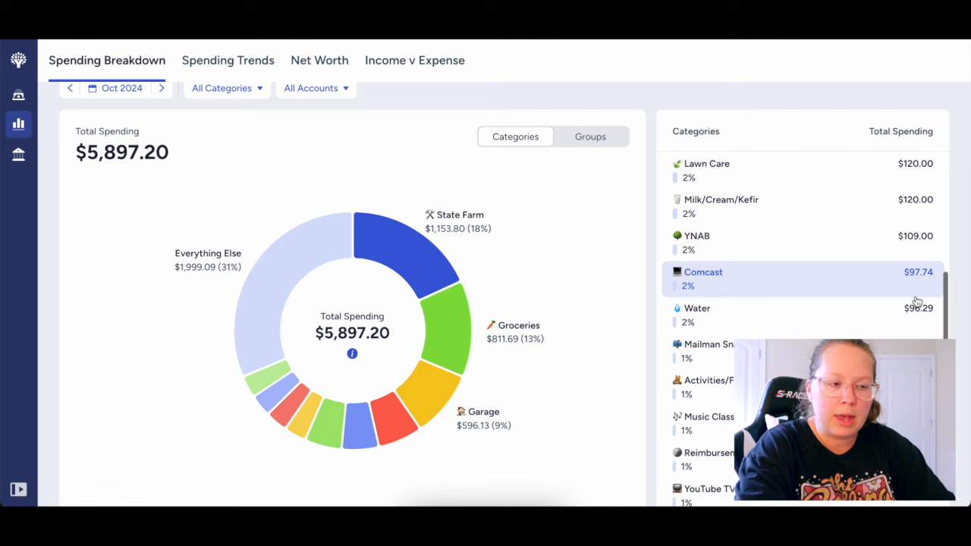
pyautogui.scroll(-1, 919, 288)
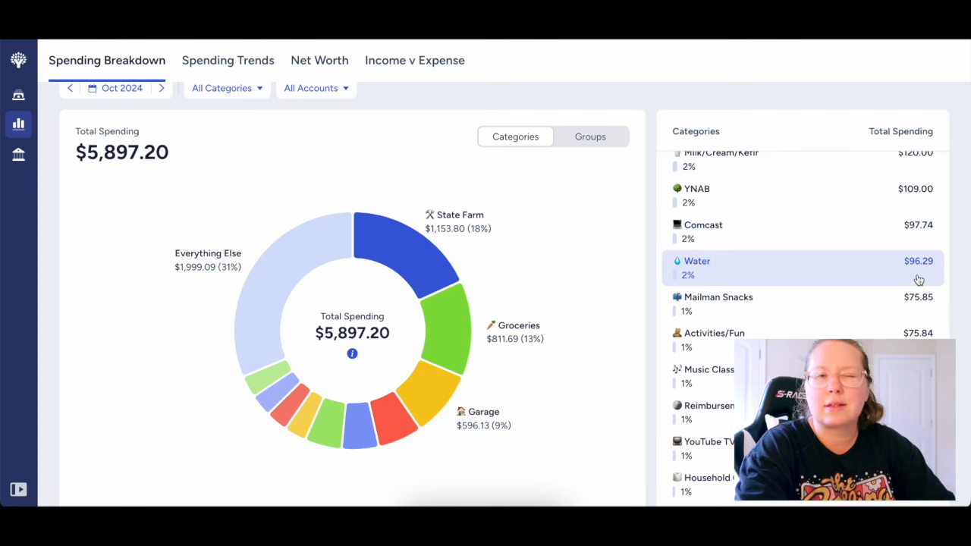
# Review the October 2024 spending totals from Mailman Snacks through Household Goods, including Activities/Fun, Music Class, Reimbursements and YouTube TV
pyautogui.scroll(-1, 918, 273)
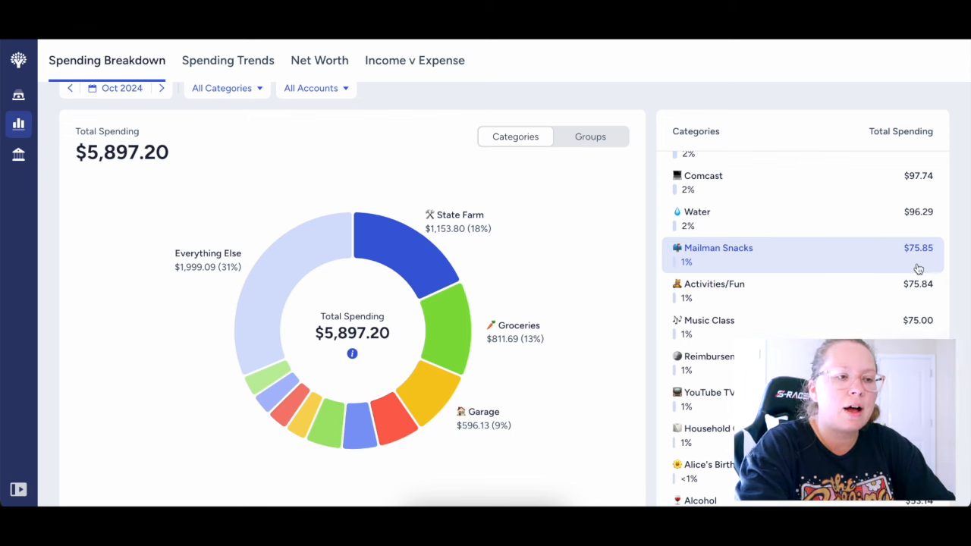
pyautogui.scroll(-1, 917, 264)
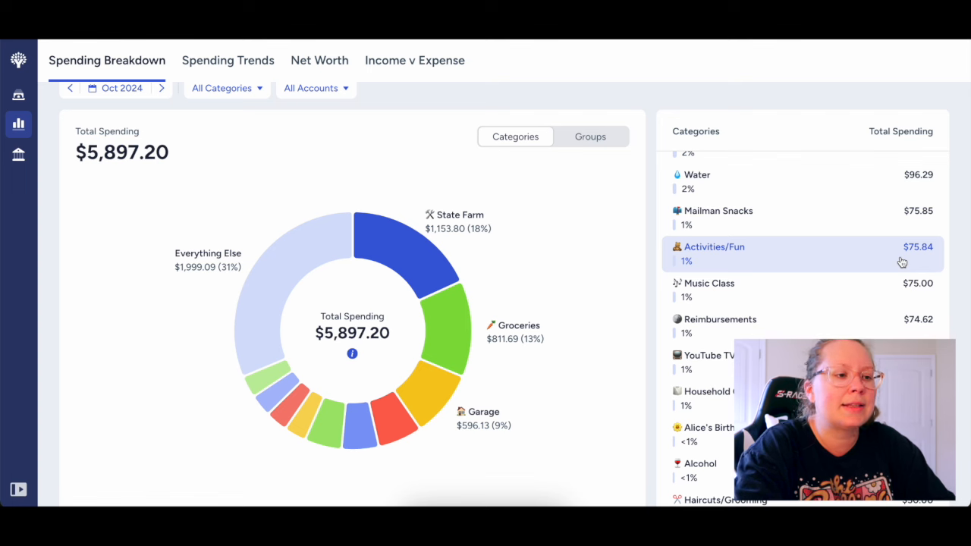
pyautogui.scroll(-1, 902, 261)
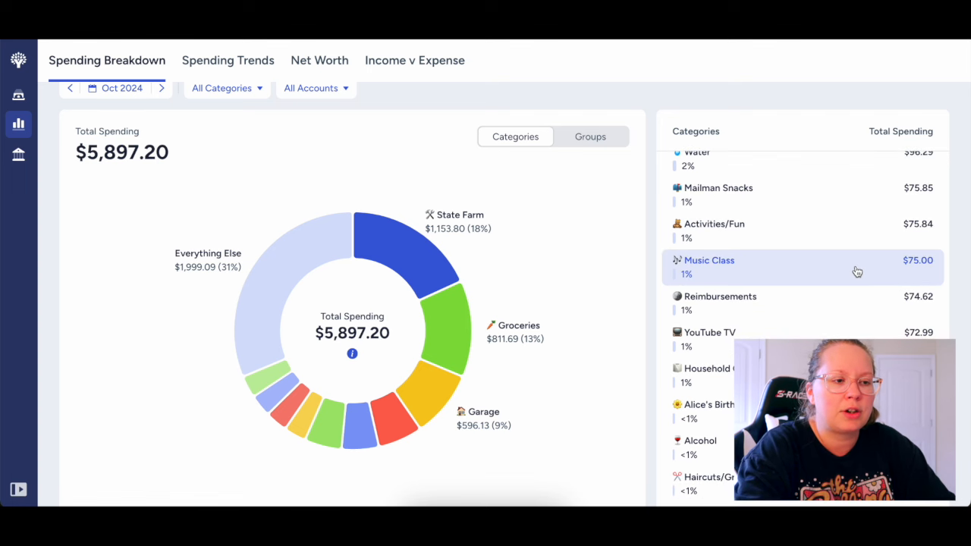
pyautogui.scroll(-1, 857, 272)
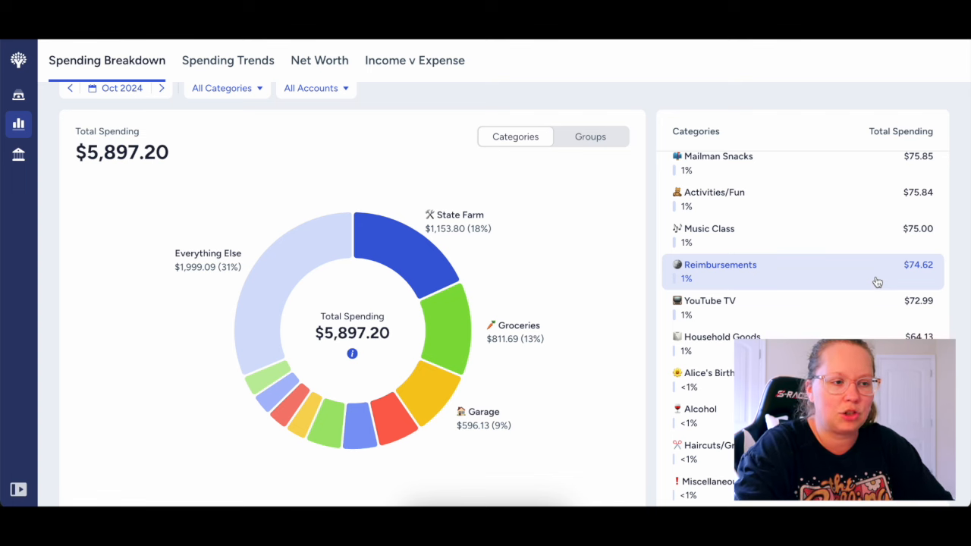
pyautogui.scroll(-1, 877, 282)
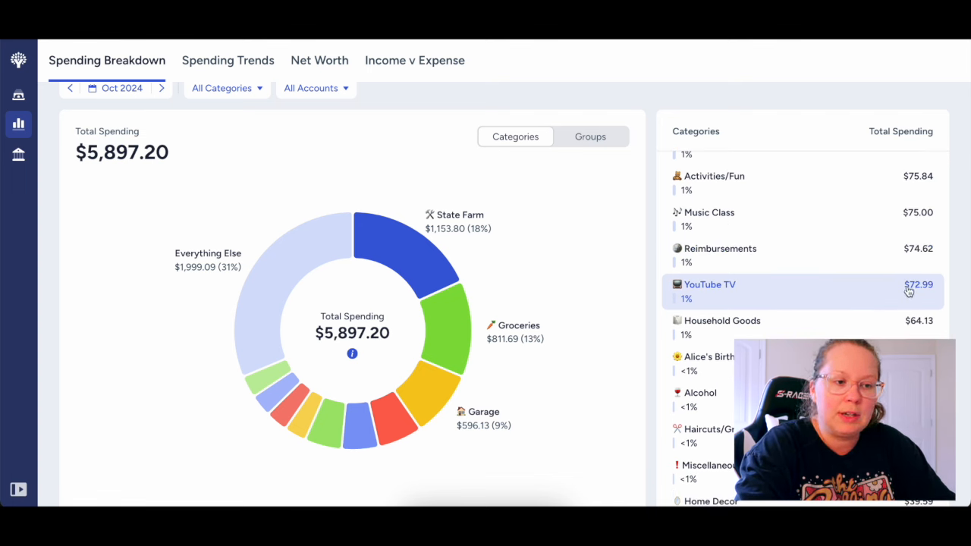
pyautogui.scroll(-1, 892, 297)
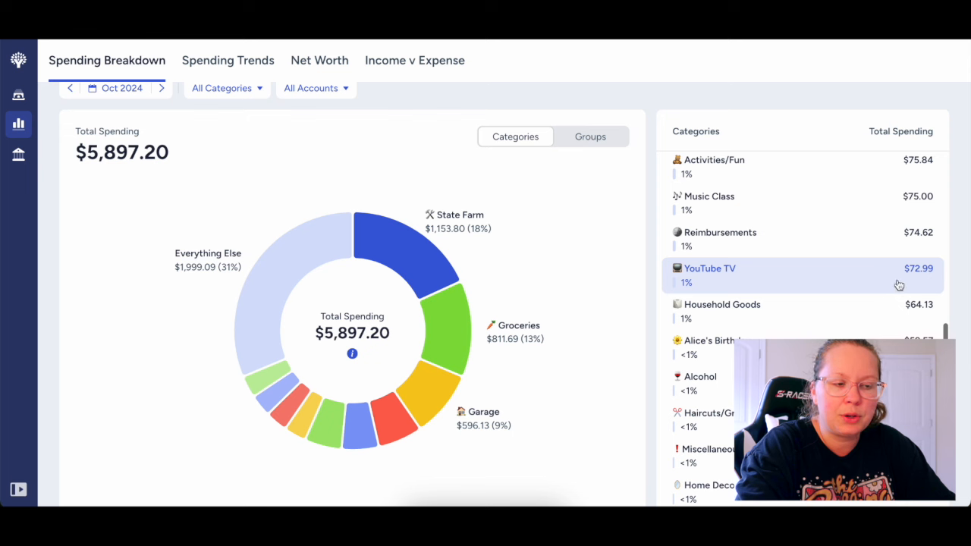
pyautogui.scroll(-3, 895, 282)
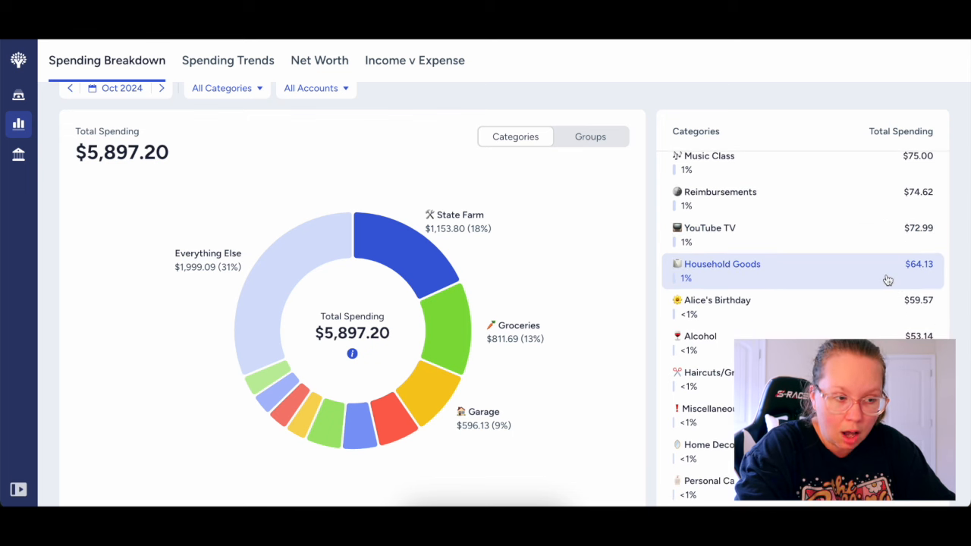
pyautogui.scroll(-1, 887, 281)
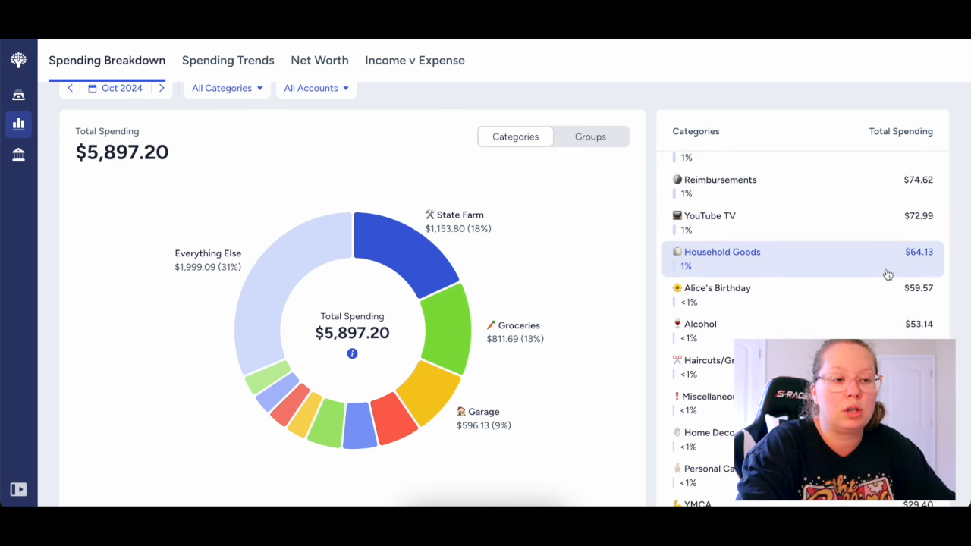
pyautogui.scroll(-1, 889, 266)
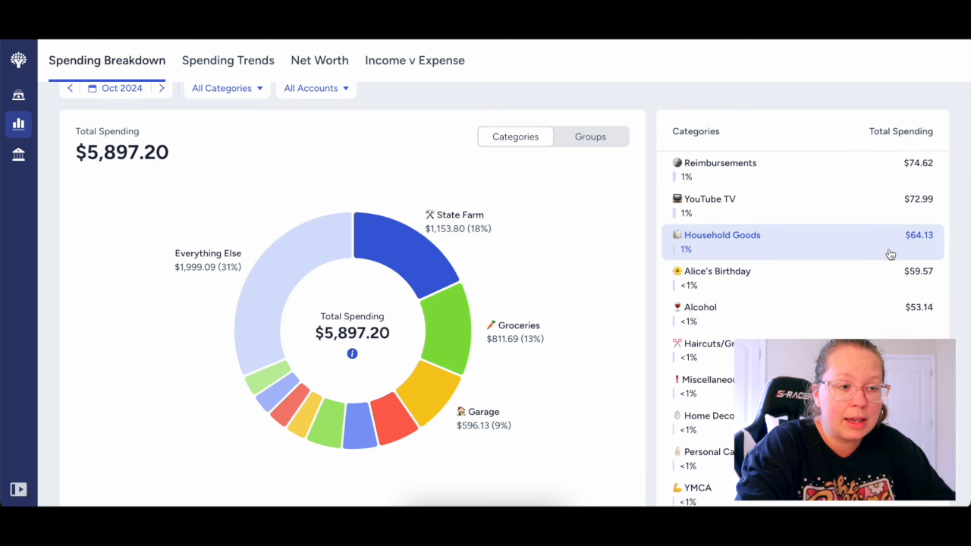
# Review the spending totals from the birthday category through Home Decor, including Alcohol, Haircuts/Grooming and Miscellaneous
pyautogui.scroll(-2, 889, 254)
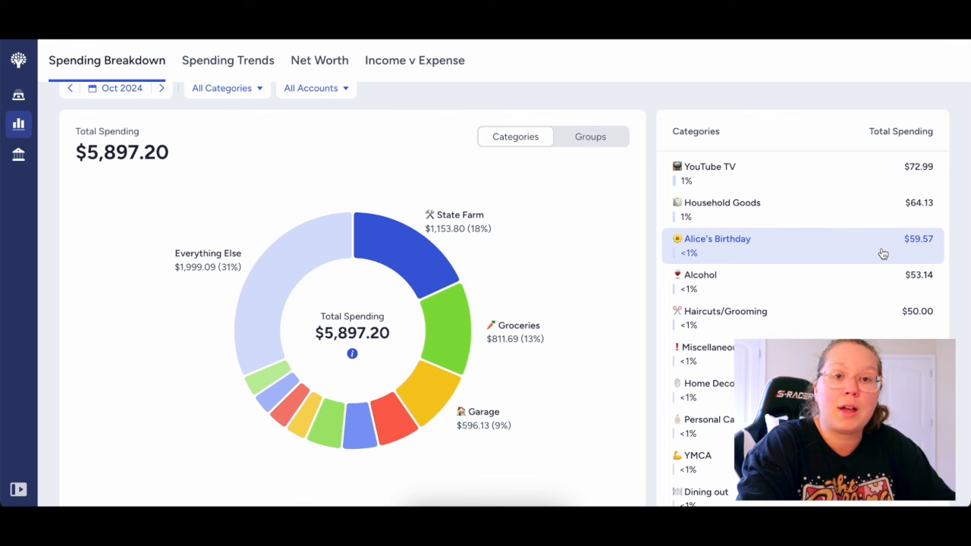
pyautogui.scroll(-1, 883, 254)
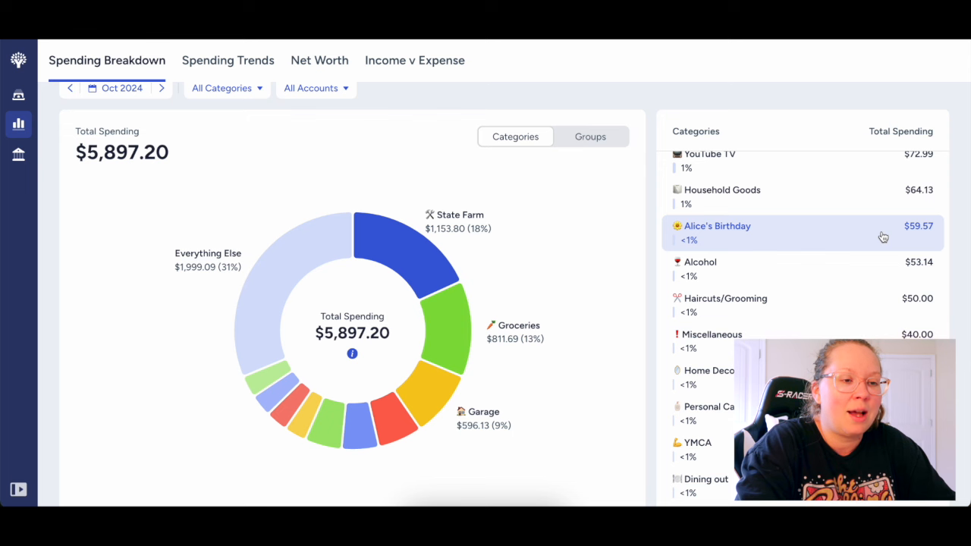
pyautogui.scroll(-3, 867, 262)
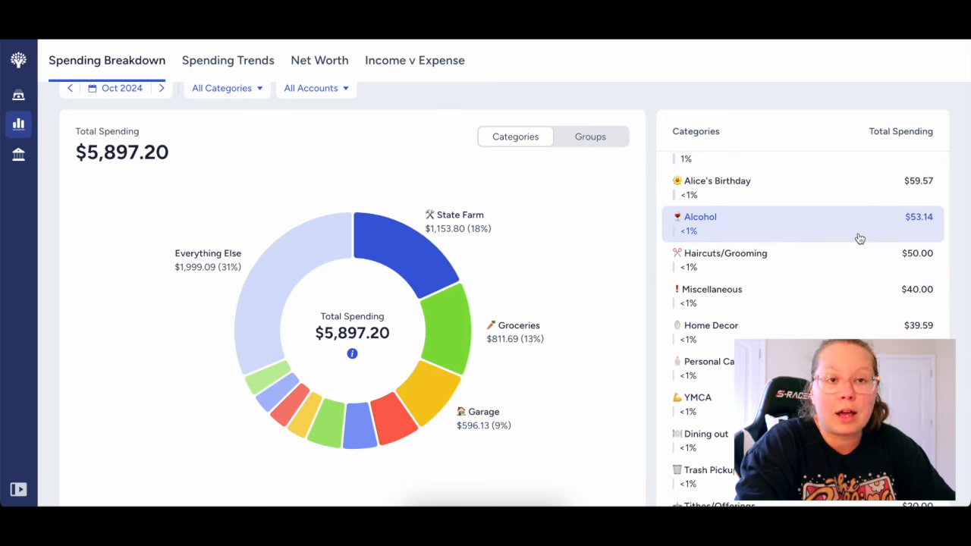
pyautogui.scroll(-5, 857, 238)
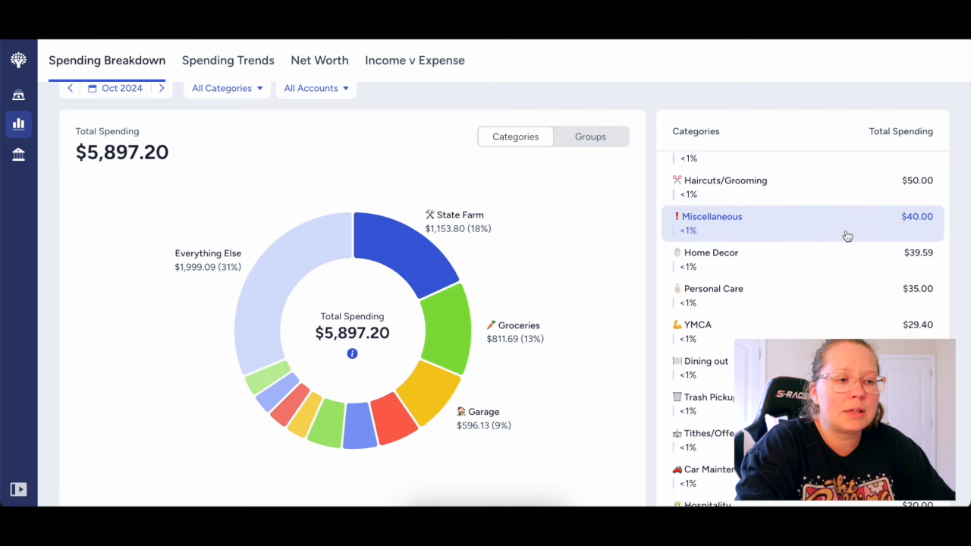
pyautogui.scroll(-1, 827, 236)
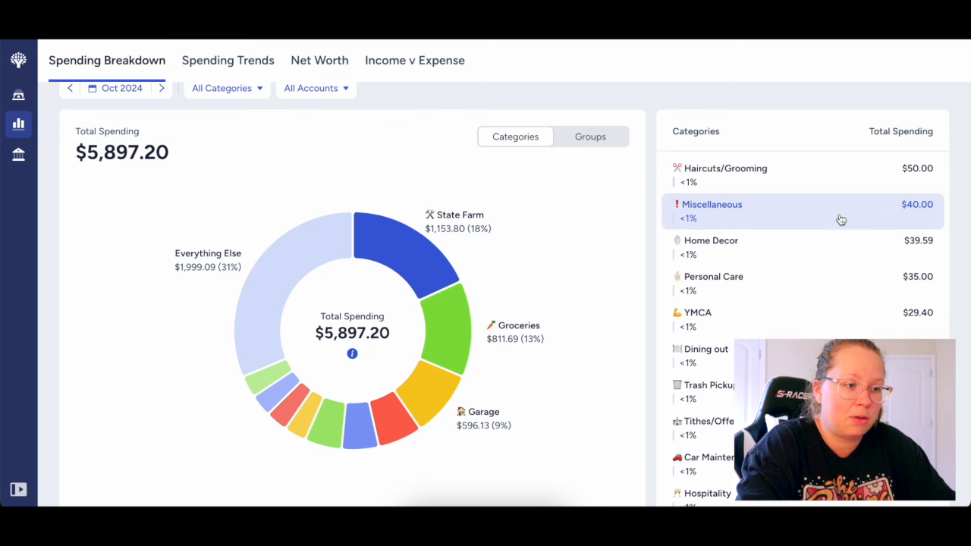
pyautogui.scroll(-1, 840, 225)
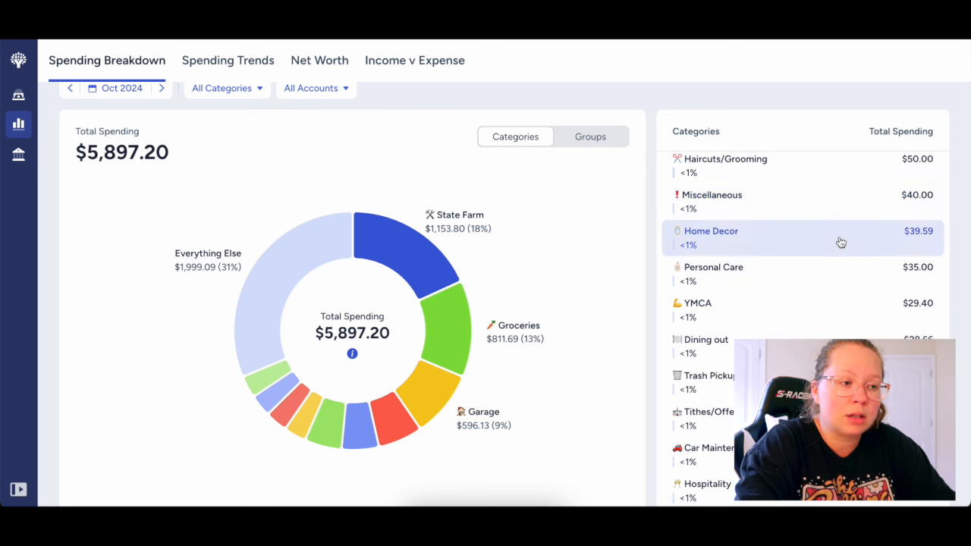
pyautogui.scroll(-1, 840, 242)
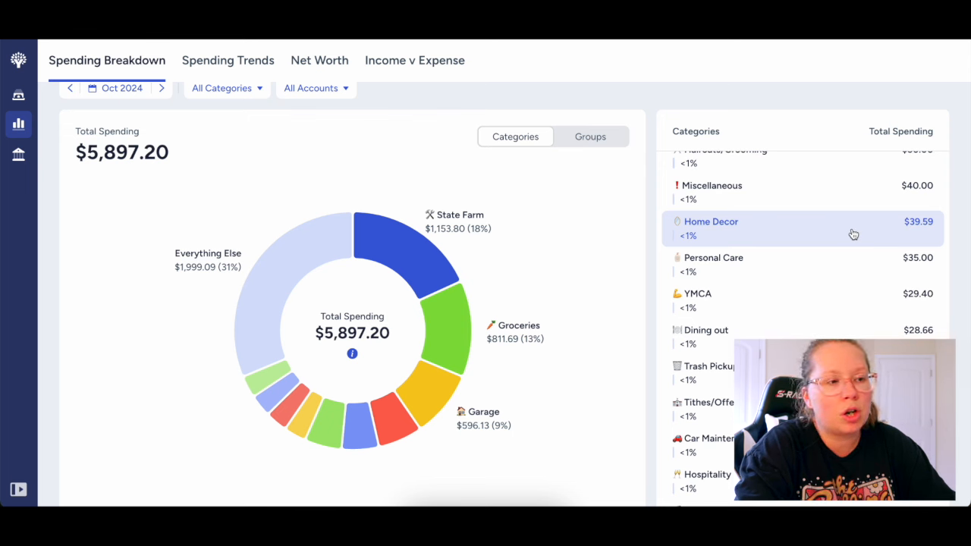
pyautogui.scroll(-1, 850, 228)
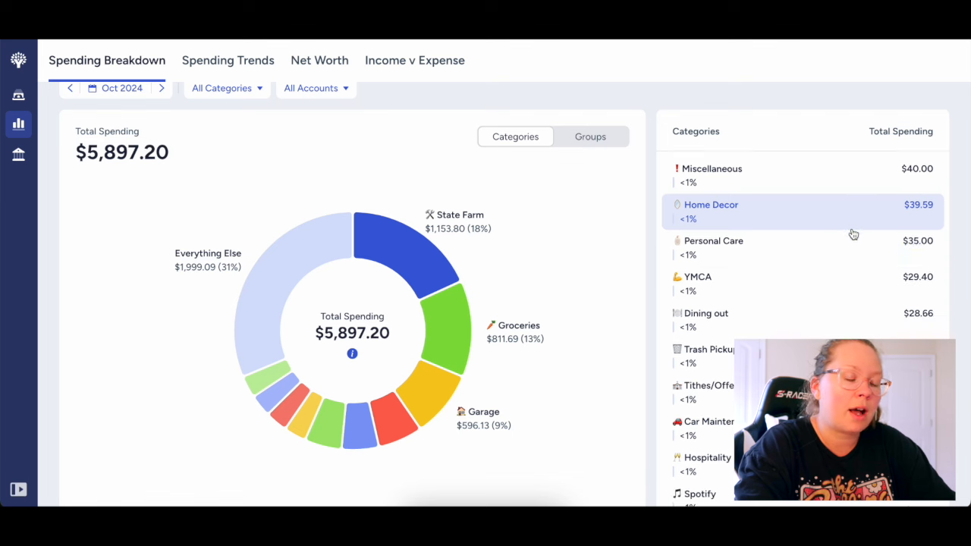
# Review the spending totals from Personal Care through Hospitality, including YMCA, Dining out, Trash Pickup, Tithes/Offerings and Car Maintenance
pyautogui.scroll(-1, 846, 254)
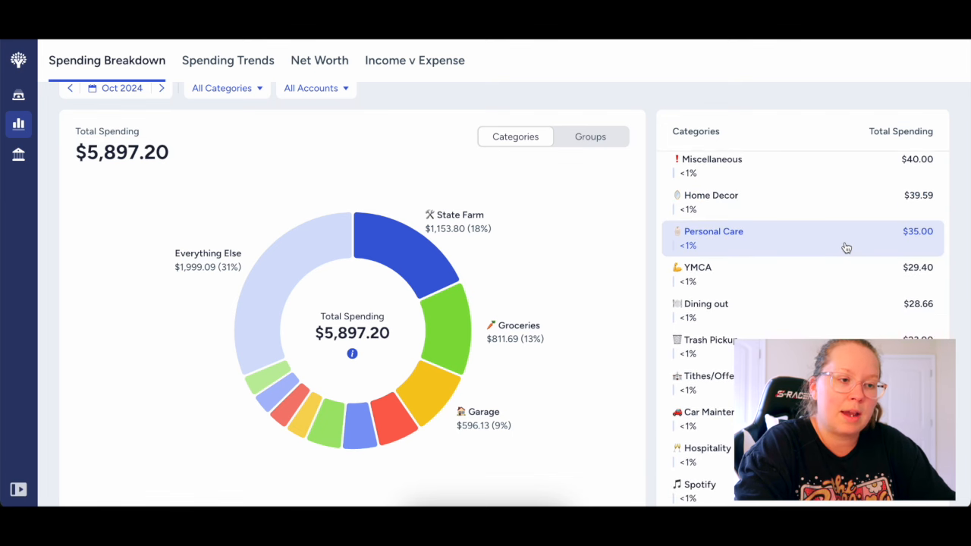
pyautogui.scroll(-2, 839, 280)
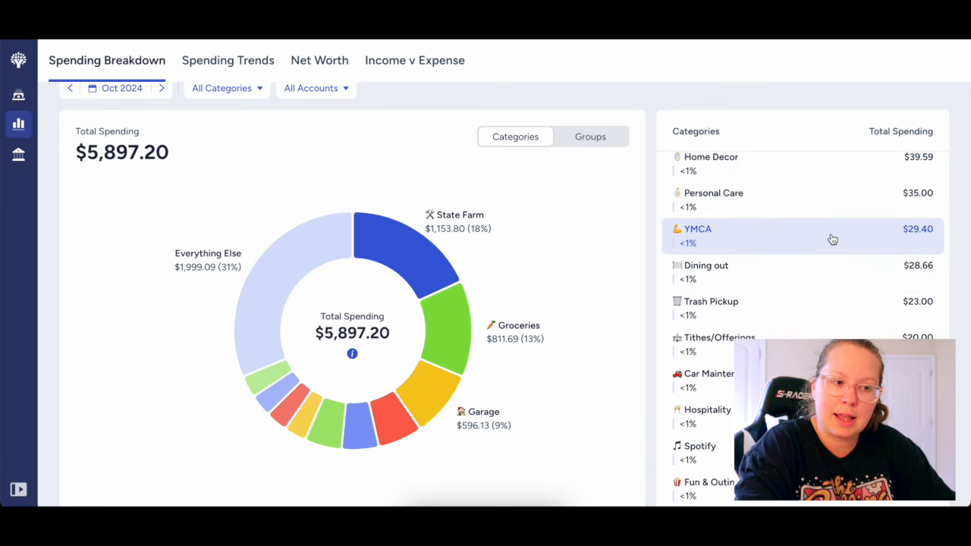
pyautogui.scroll(-1, 831, 250)
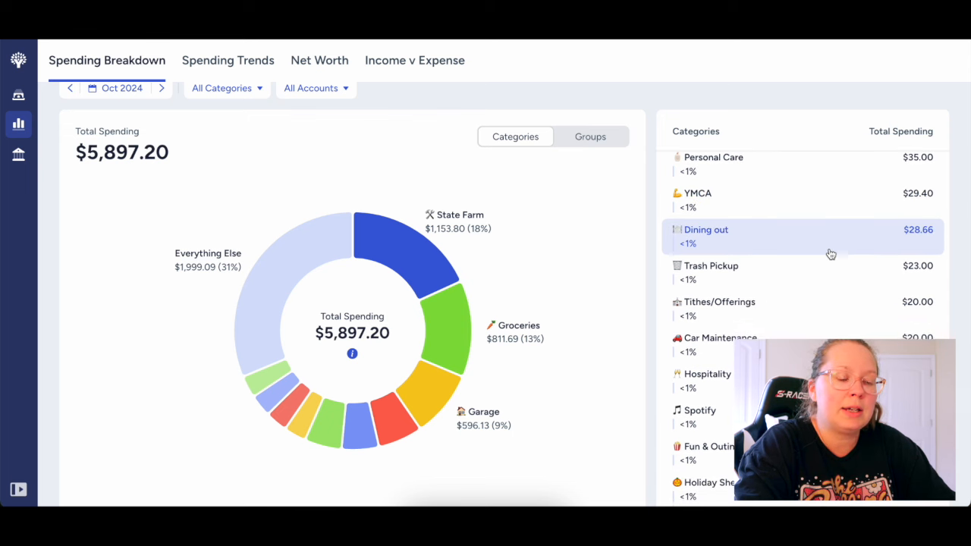
pyautogui.scroll(-2, 827, 262)
pyautogui.scroll(-2, 825, 270)
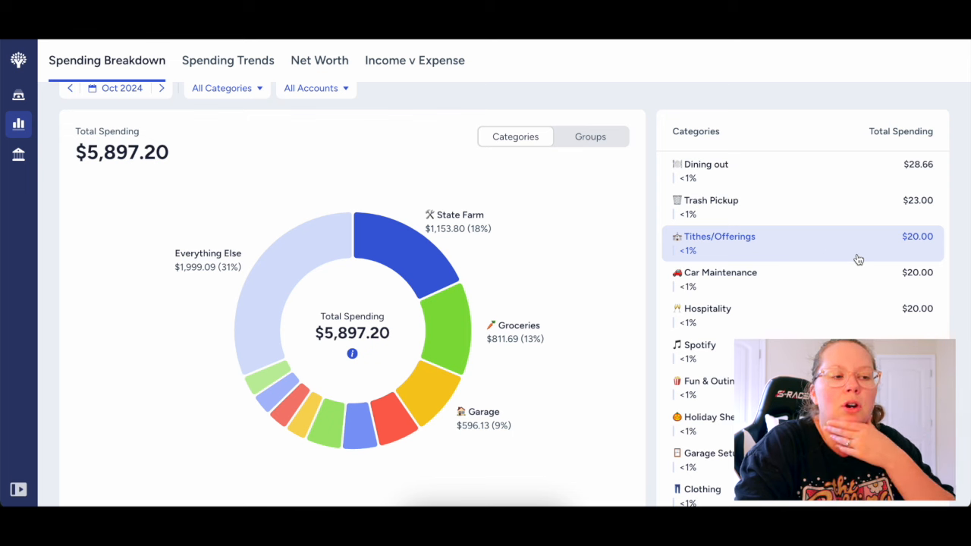
pyautogui.scroll(-1, 862, 267)
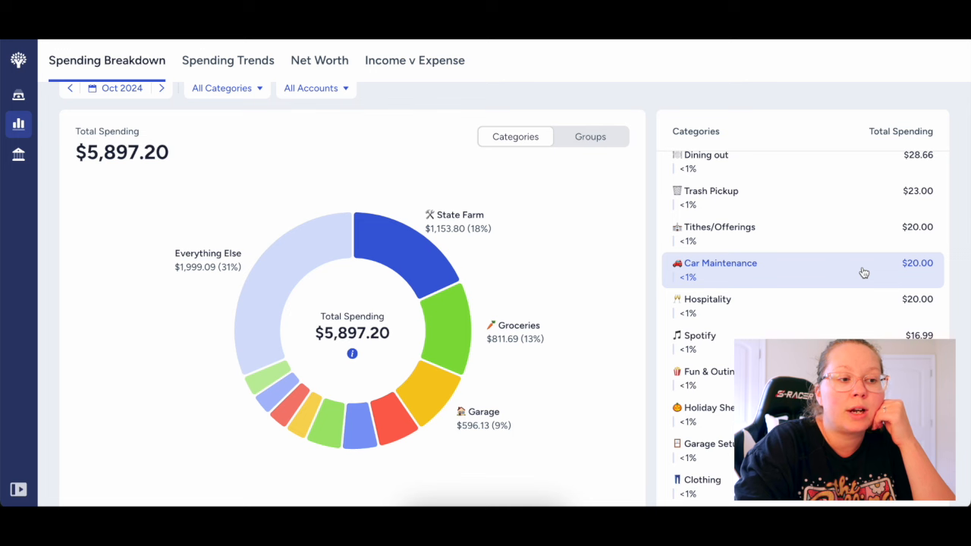
pyautogui.scroll(-1, 863, 272)
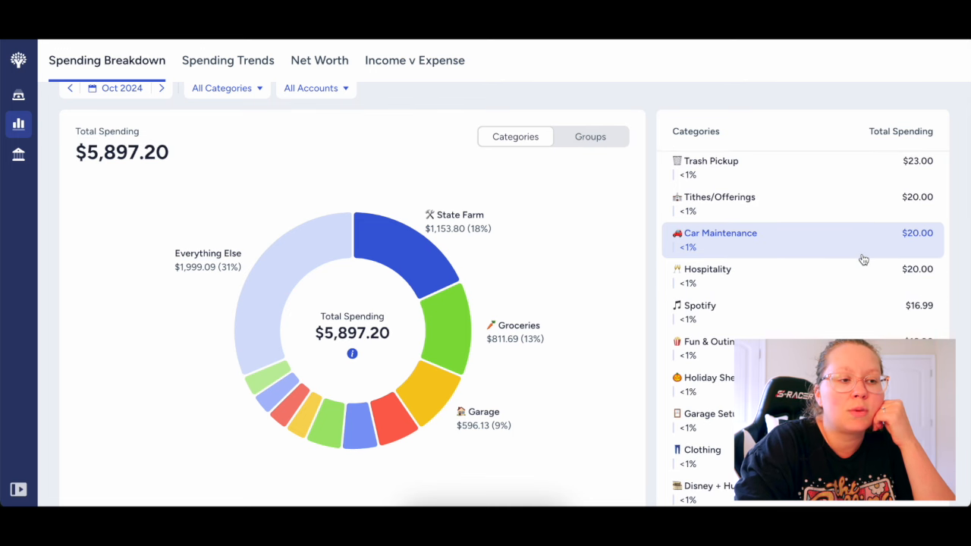
pyautogui.scroll(-1, 850, 286)
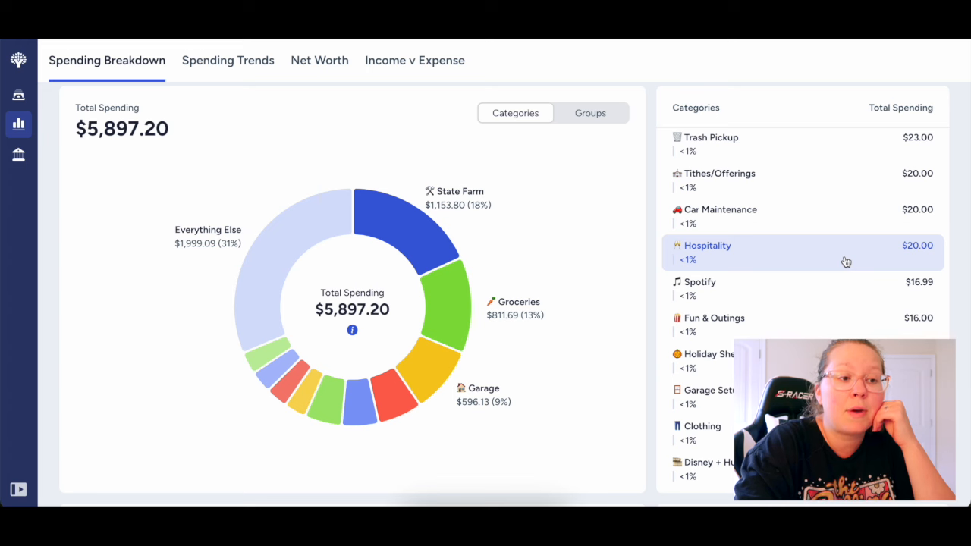
# Review the smallest spending categories from Spotify through Disney + Hulu, including Fun & Outings, Holiday Shenanigans, Garage Setup and Clothing
pyautogui.scroll(-1, 843, 263)
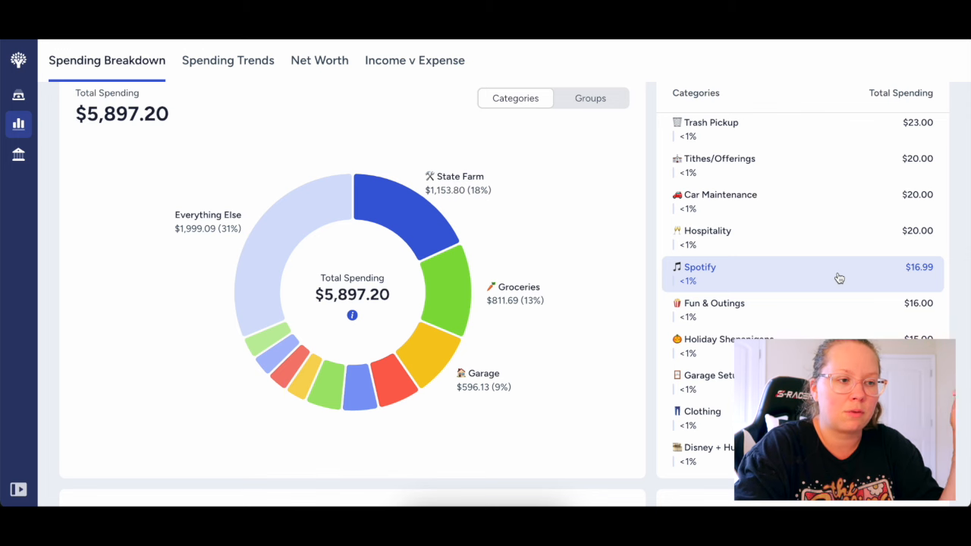
pyautogui.scroll(-1, 839, 278)
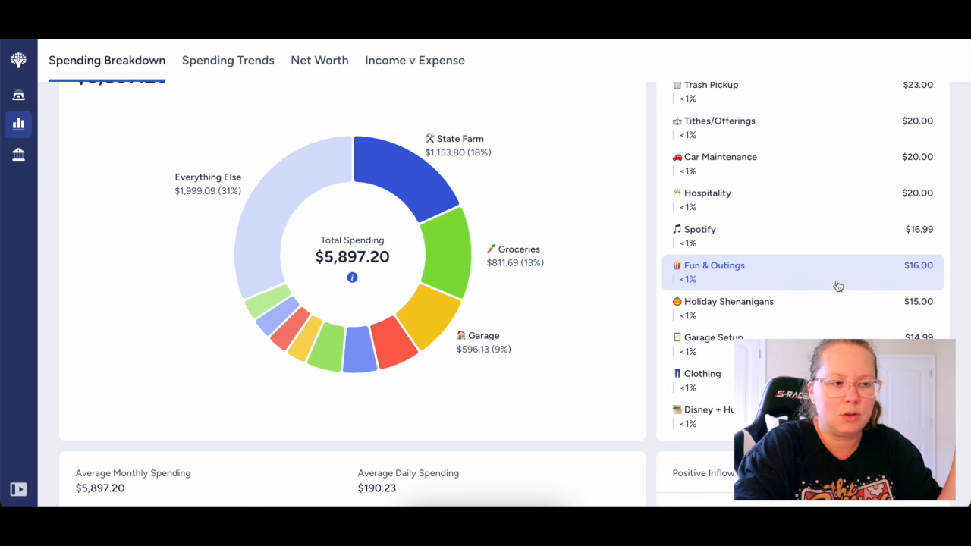
pyautogui.scroll(-1, 847, 278)
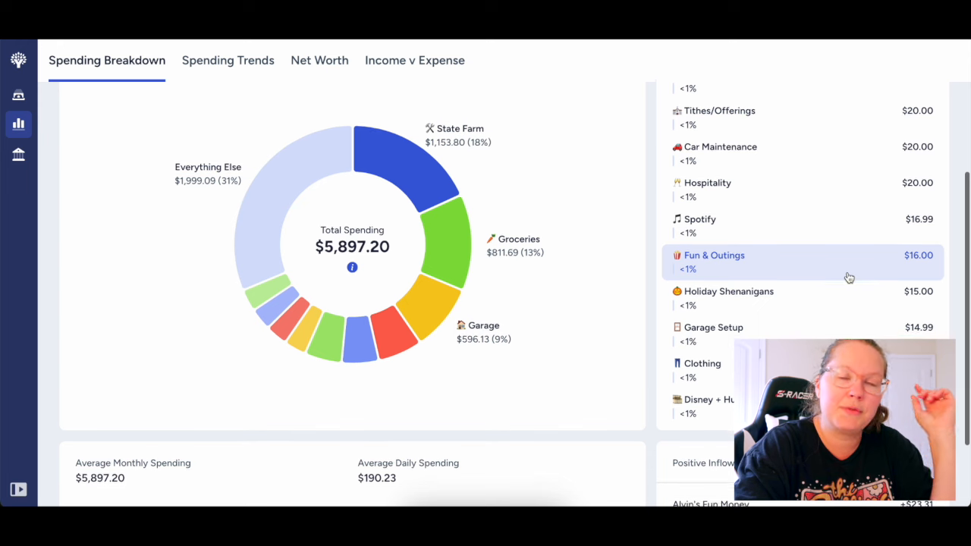
pyautogui.scroll(-1, 841, 303)
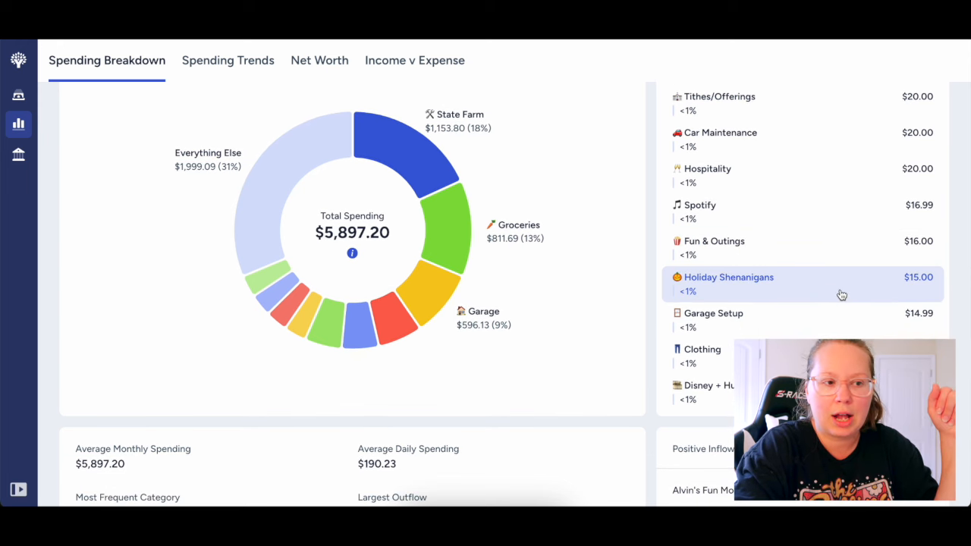
pyautogui.scroll(-1, 841, 295)
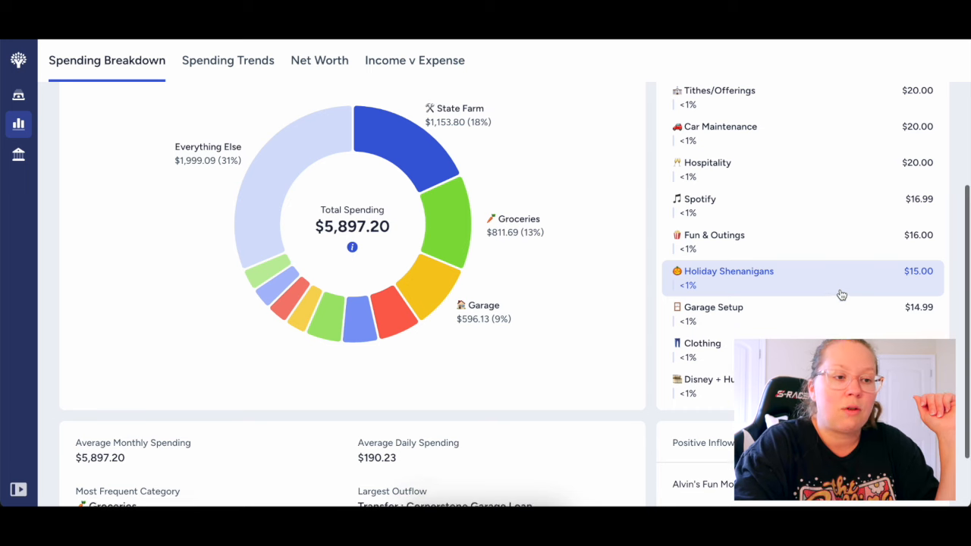
pyautogui.scroll(-2, 841, 295)
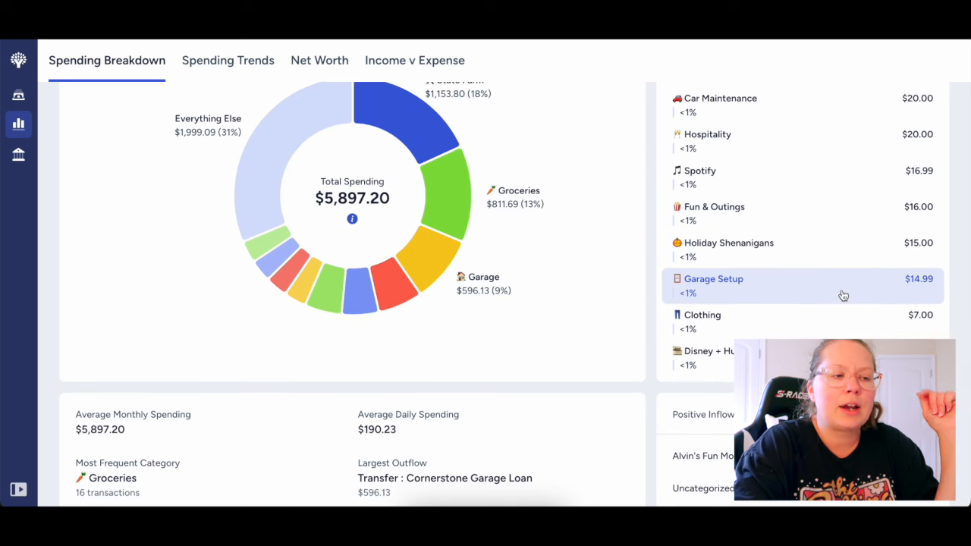
pyautogui.scroll(-1, 843, 295)
pyautogui.scroll(-1, 842, 290)
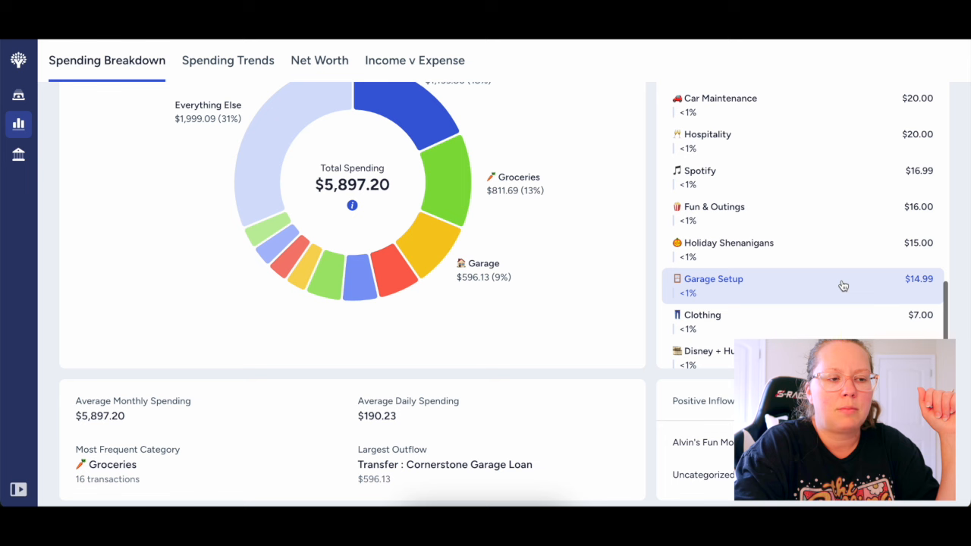
pyautogui.scroll(-1, 843, 288)
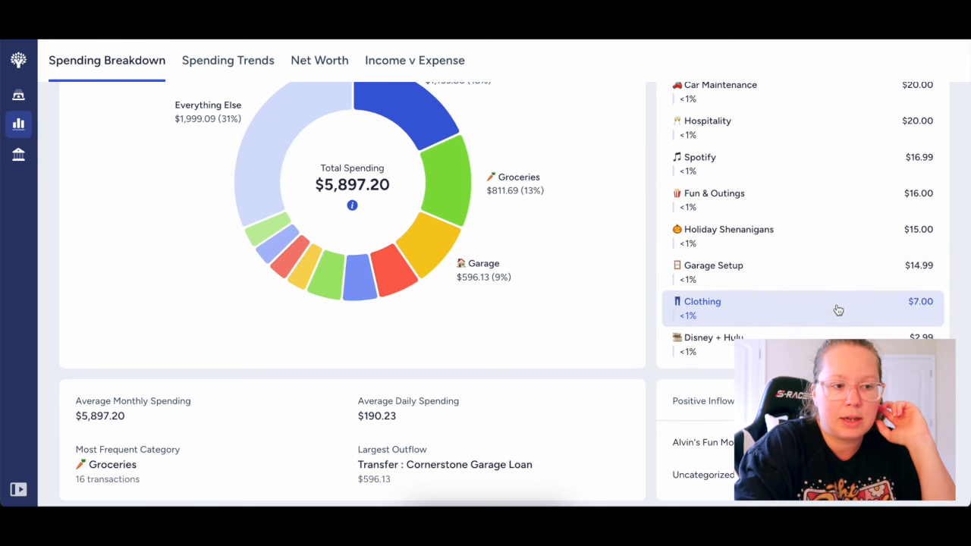
pyautogui.scroll(-1, 616, 336)
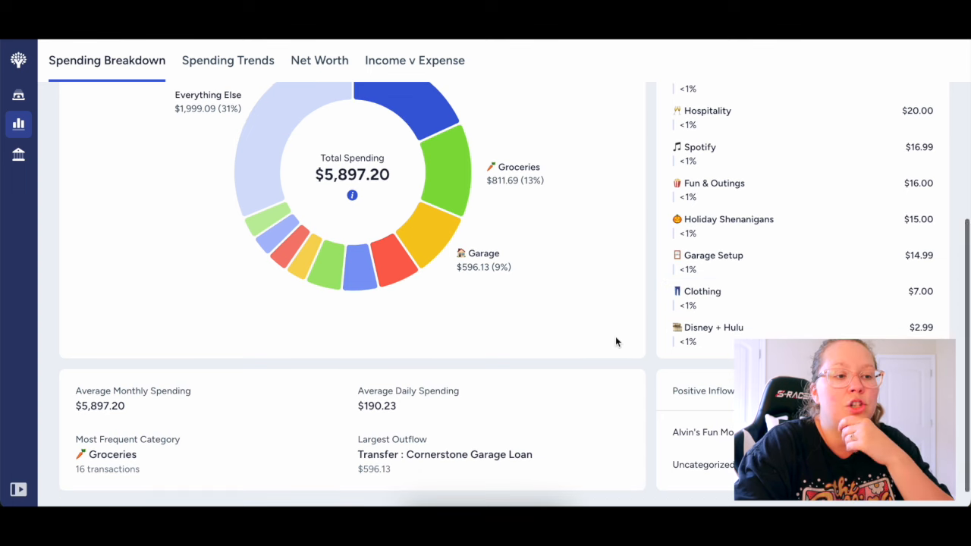
# Look back over the October 2024 spending breakdown, from the smallest categories up to Reimbursements and the chart of total spending
pyautogui.scroll(2, 615, 337)
pyautogui.scroll(3, 616, 342)
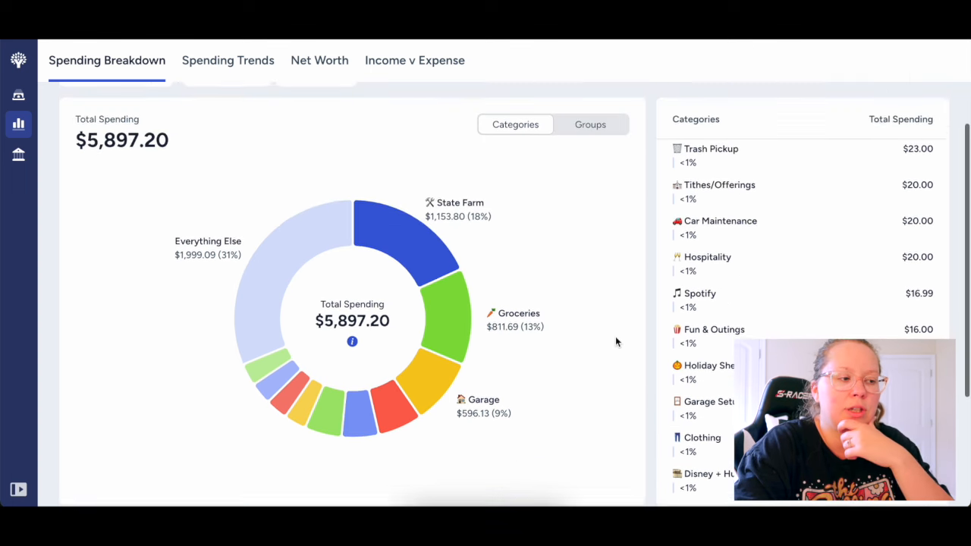
pyautogui.scroll(5, 697, 327)
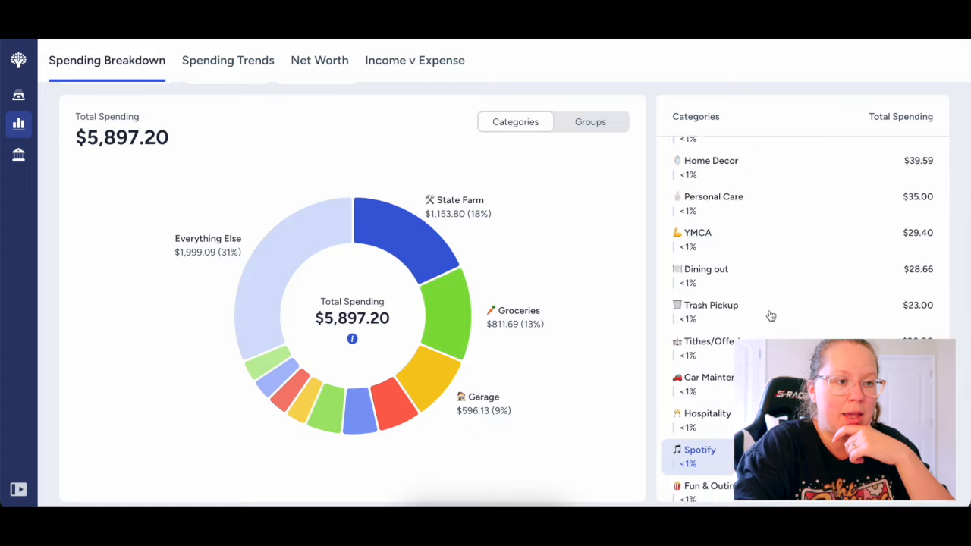
pyautogui.scroll(1, 531, 325)
pyautogui.scroll(-2, 531, 321)
pyautogui.scroll(-1, 530, 315)
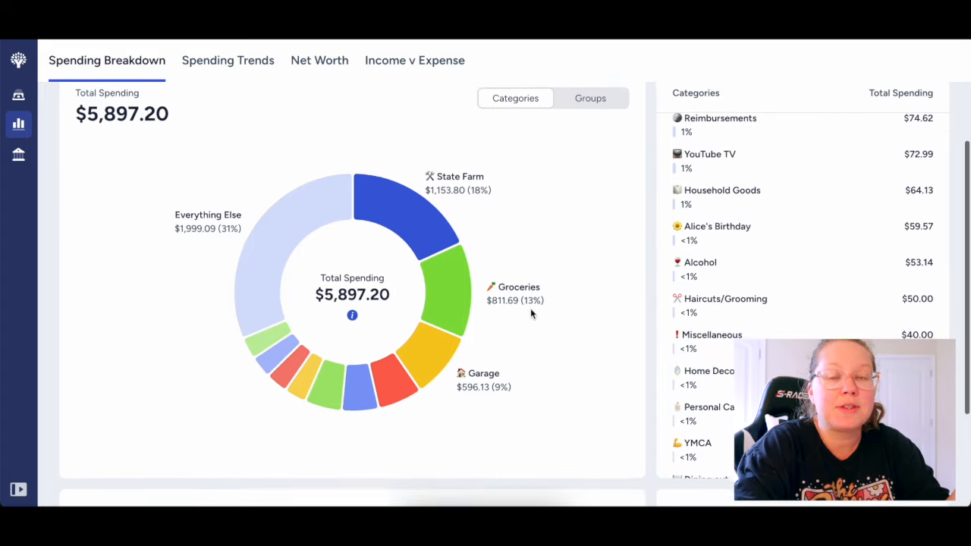
pyautogui.scroll(1, 606, 337)
pyautogui.scroll(1, 613, 341)
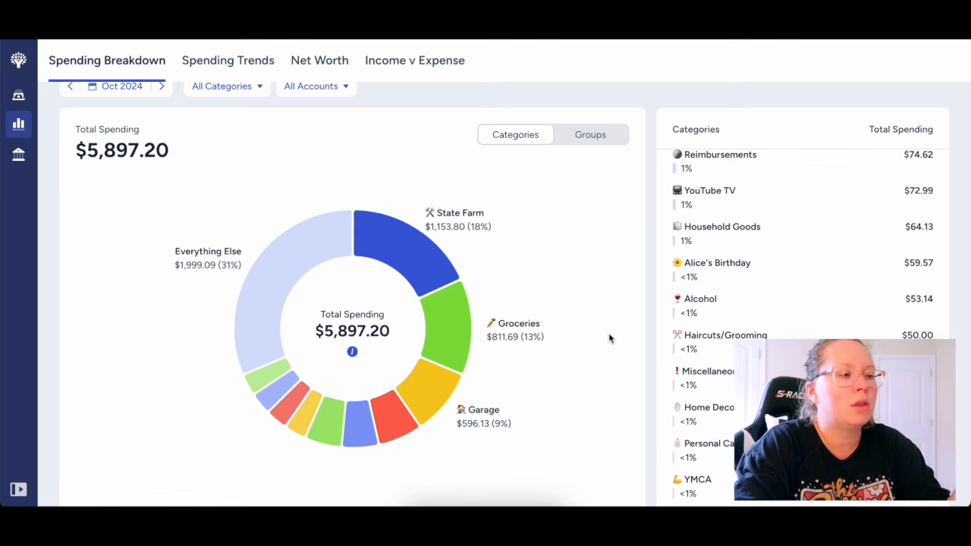
pyautogui.scroll(1, 608, 334)
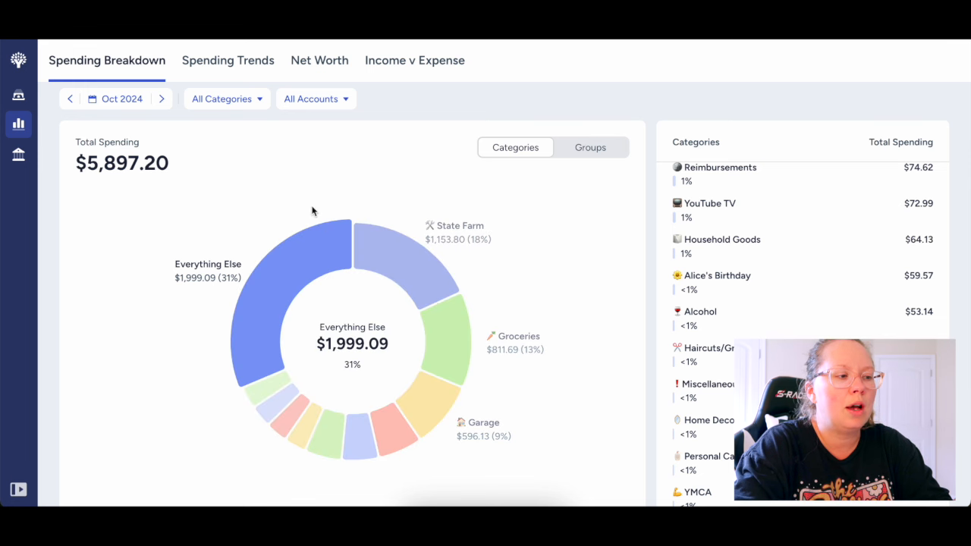
# Return to the November 2024 budget and collapse the Holding category group
pyautogui.click(18, 60)
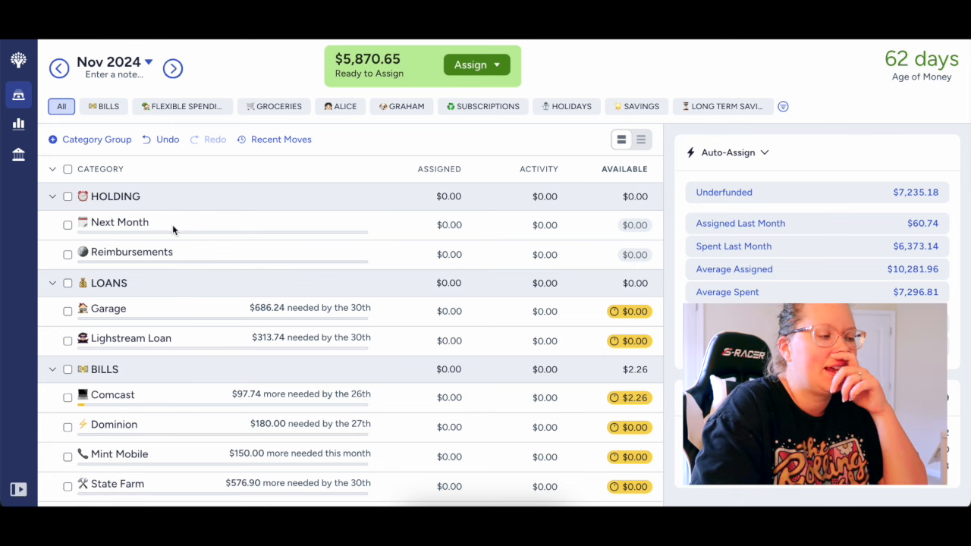
pyautogui.click(53, 198)
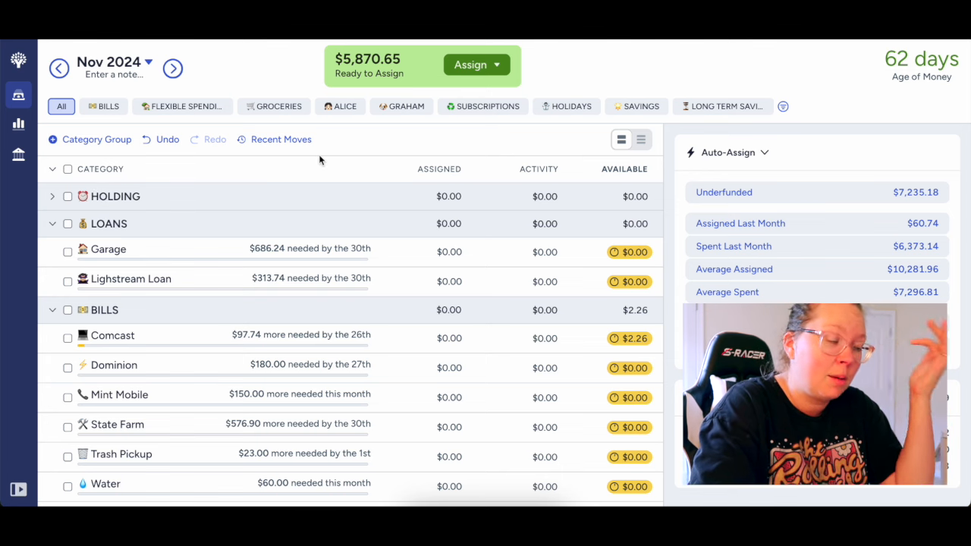
# Assign $686.24 to Garage and $313.74 to Lighstream Loan in the Loans group
pyautogui.click(446, 251)
pyautogui.write('686.24')
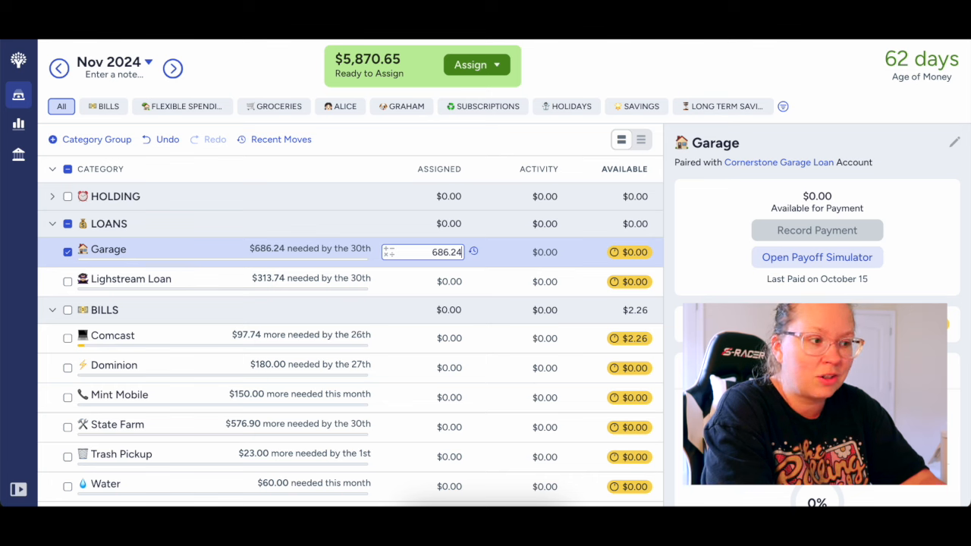
pyautogui.press('Return')
pyautogui.write('313.74')
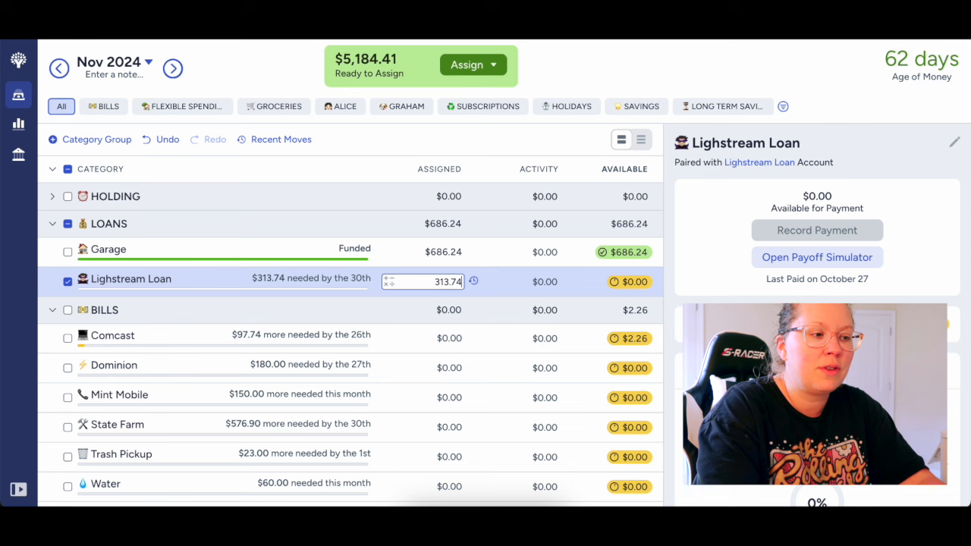
pyautogui.press('Return')
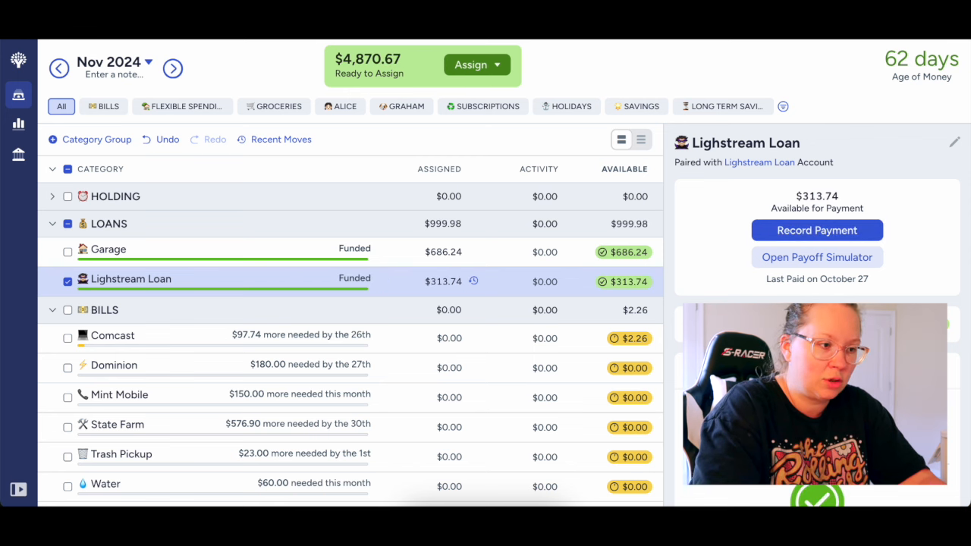
# Collapse the Loans group, clear its selection and assign $97.74 to Comcast in the Bills group
pyautogui.click(53, 224)
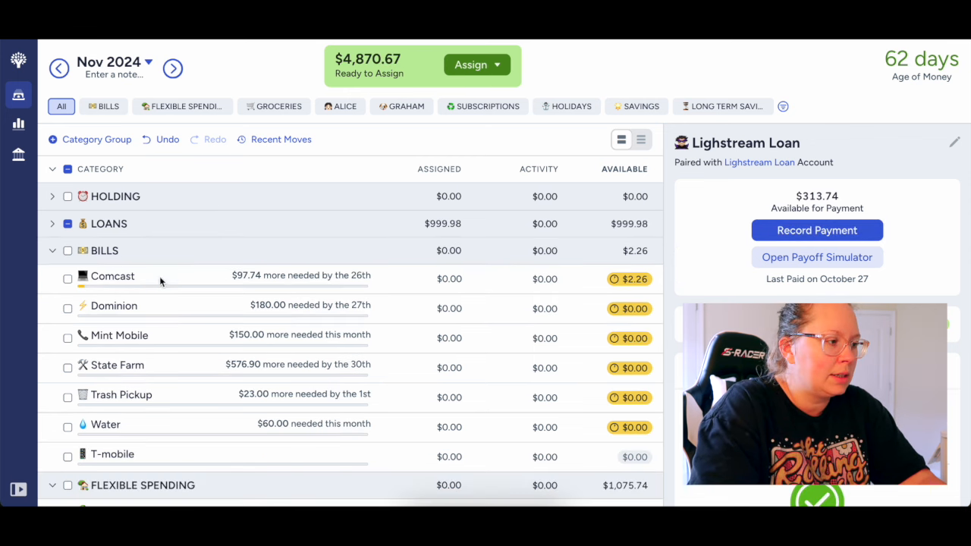
pyautogui.click(68, 223)
pyautogui.scroll(-1, 322, 232)
pyautogui.click(452, 252)
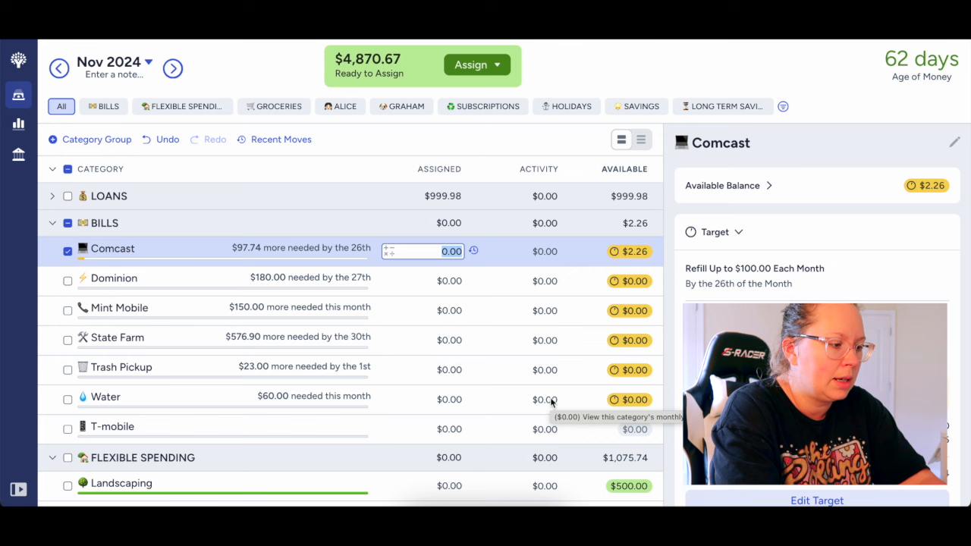
pyautogui.write('97.7')
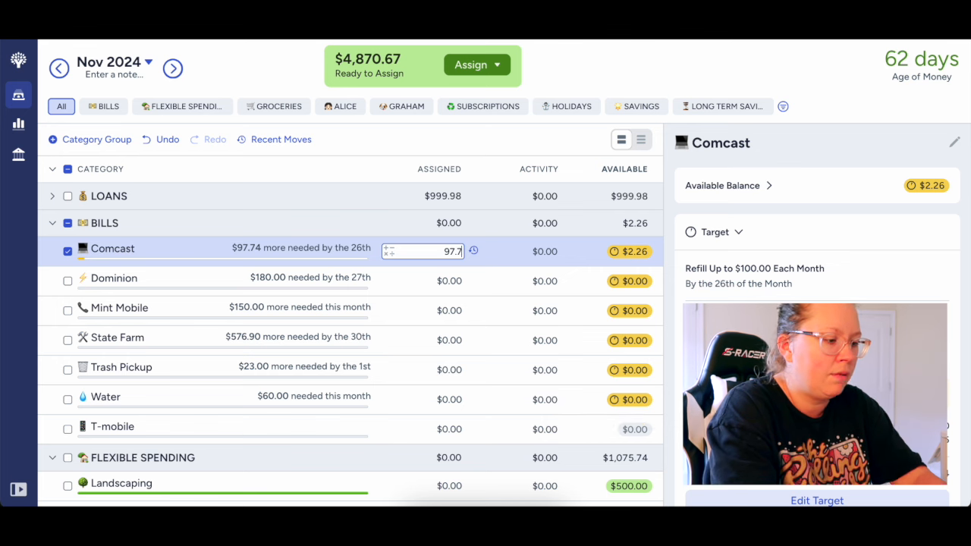
pyautogui.write('4')
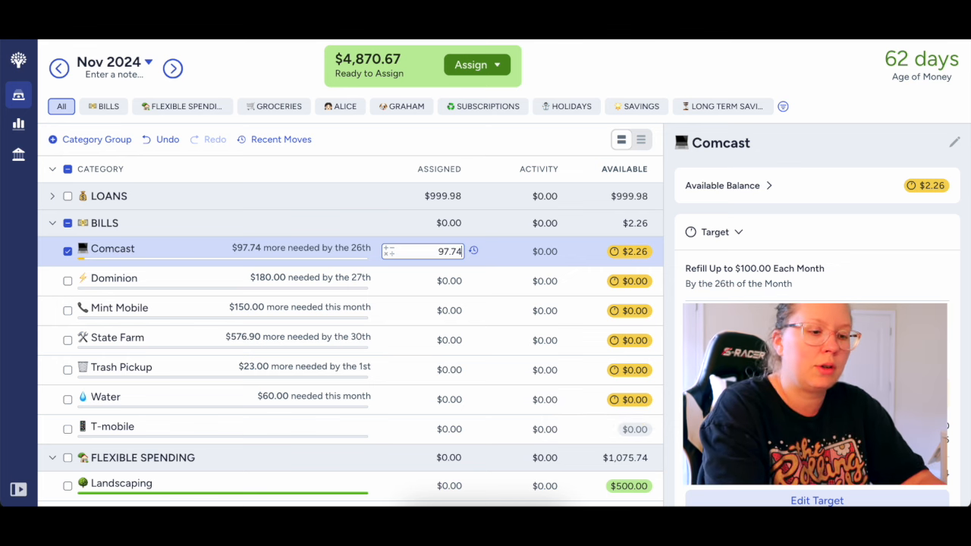
pyautogui.press('Return')
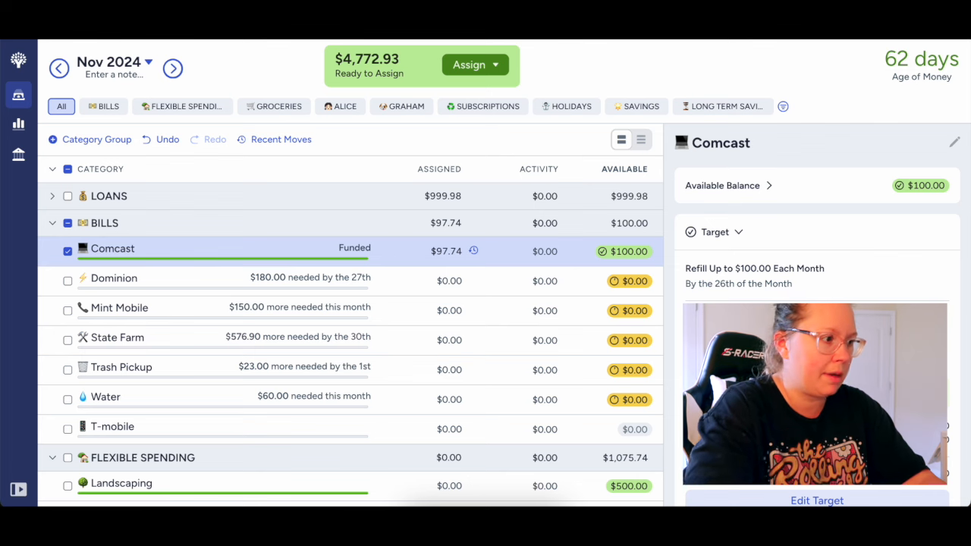
# Assign $180.00 to Dominion and $150.00 to Mint Mobile in the Bills group
pyautogui.click(436, 281)
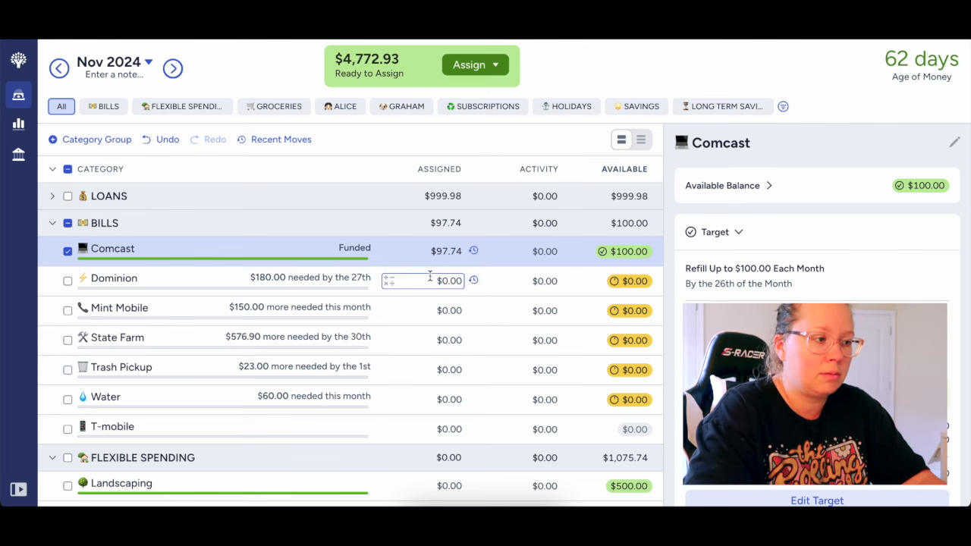
pyautogui.write('180.00')
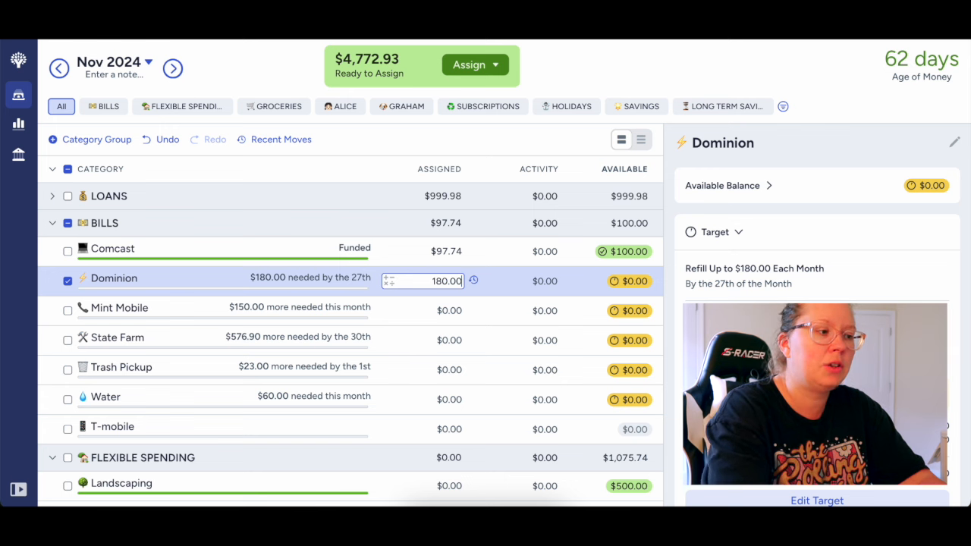
pyautogui.press('Return')
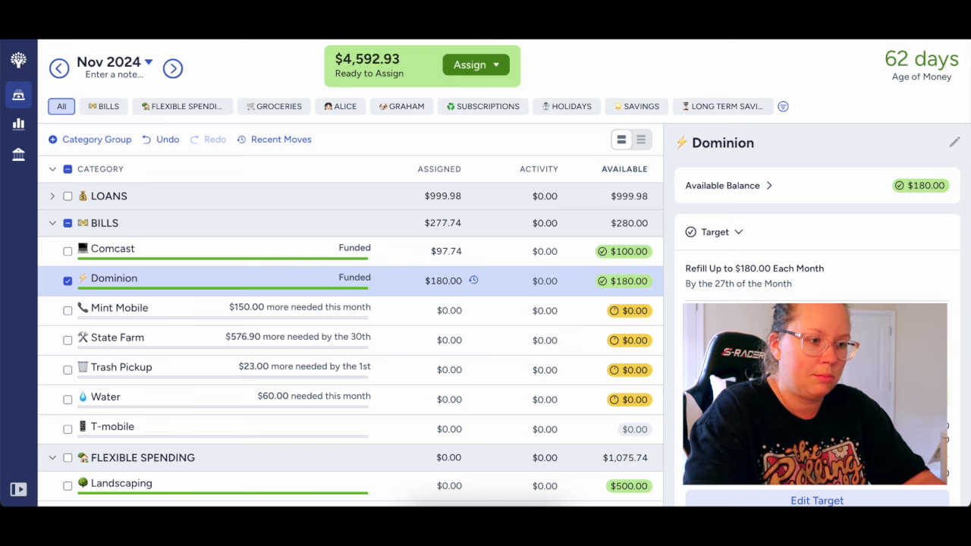
pyautogui.click(440, 311)
pyautogui.write('150.00')
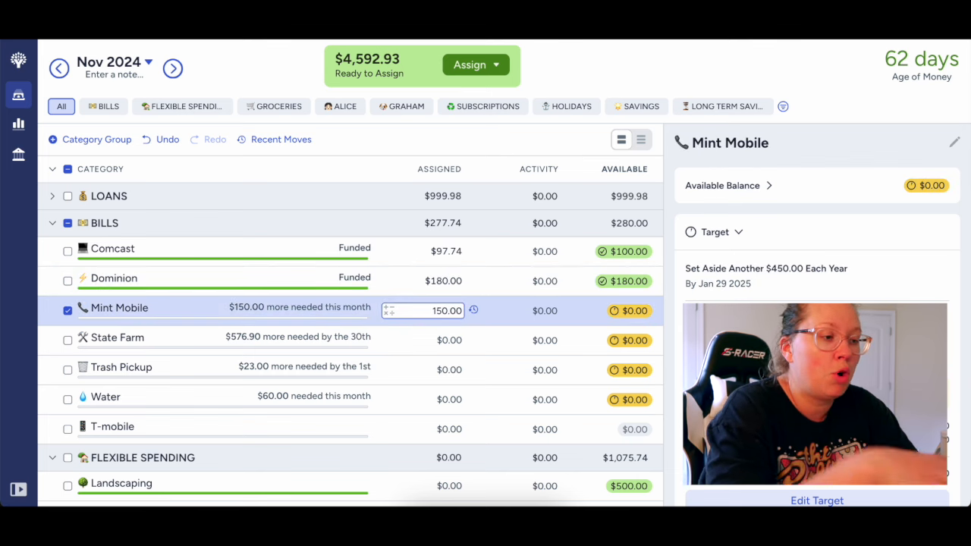
pyautogui.press('Return')
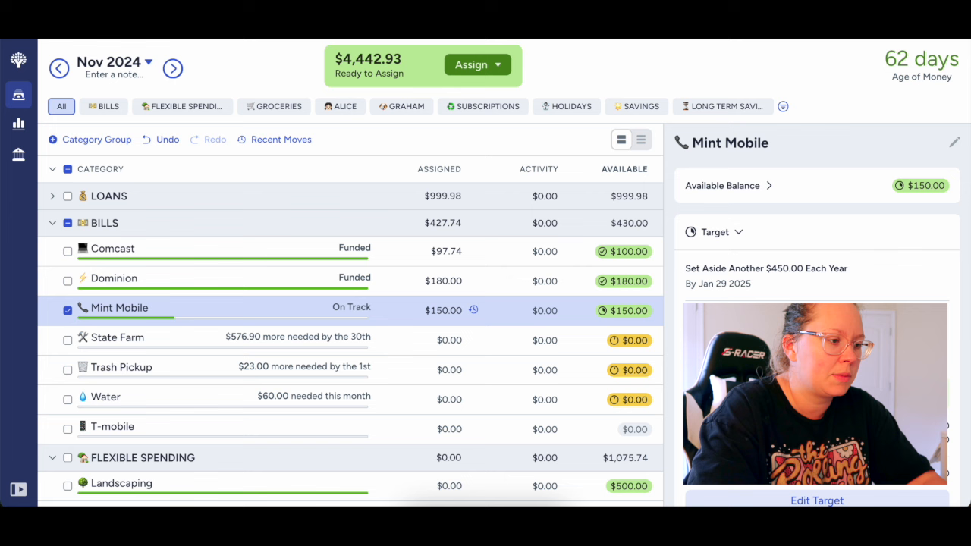
# Assign $576.90 to State Farm and $23.00 to Trash Pickup in the Bills group
pyautogui.scroll(-2, 455, 406)
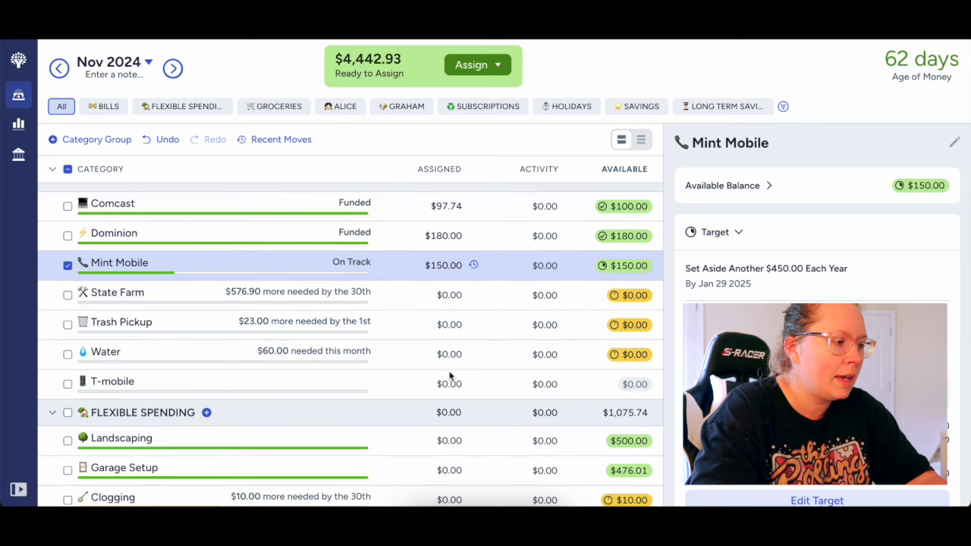
pyautogui.click(452, 295)
pyautogui.write('576')
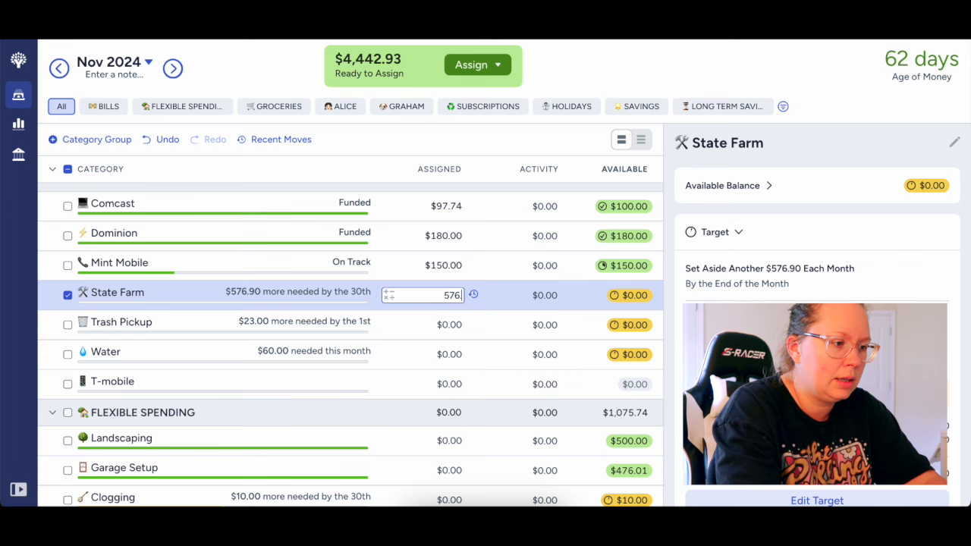
pyautogui.write('.90')
pyautogui.press('Return')
pyautogui.click(457, 322)
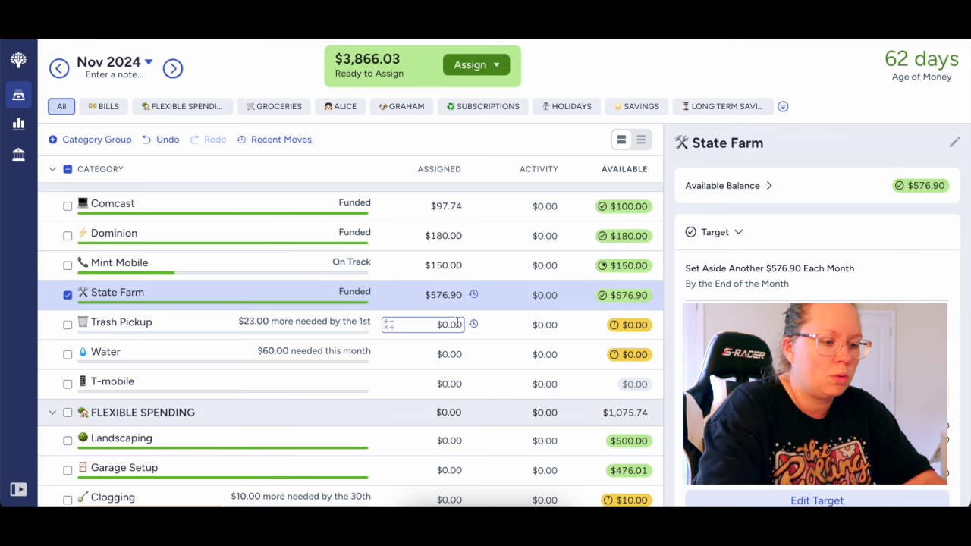
pyautogui.write('23.00')
pyautogui.press('Return')
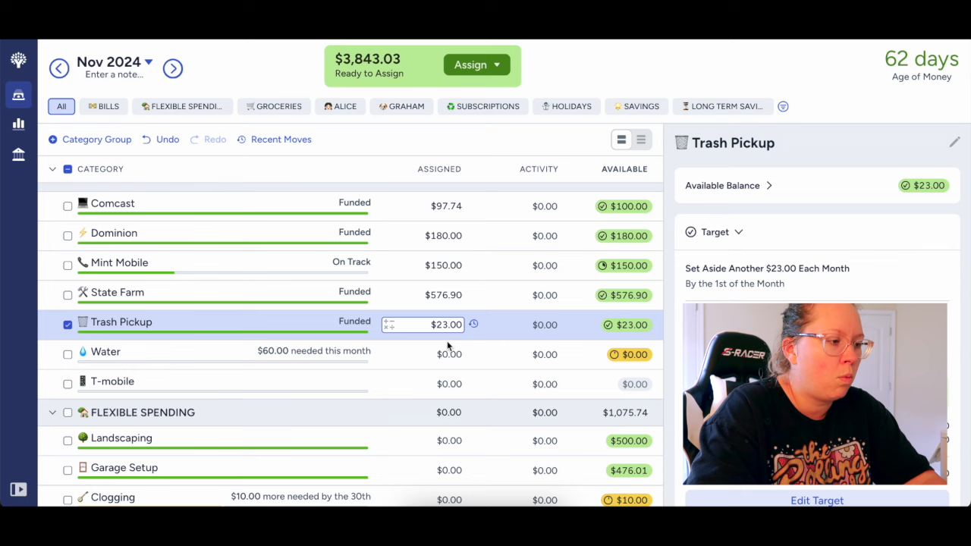
# Assign $60 to Water in the Bills group
pyautogui.click(448, 352)
pyautogui.write('60')
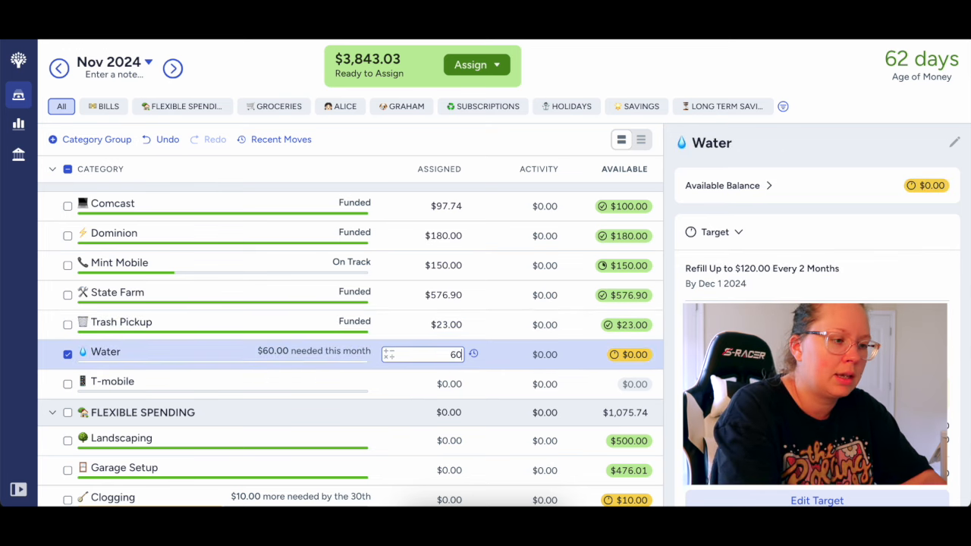
pyautogui.press('Return')
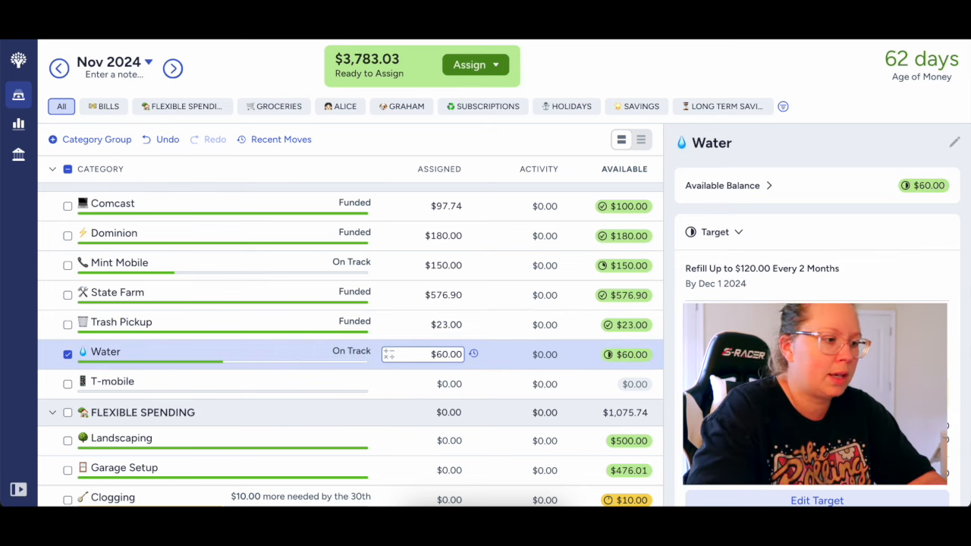
# Clear the category selection and collapse the Bills group
pyautogui.scroll(-1, 463, 348)
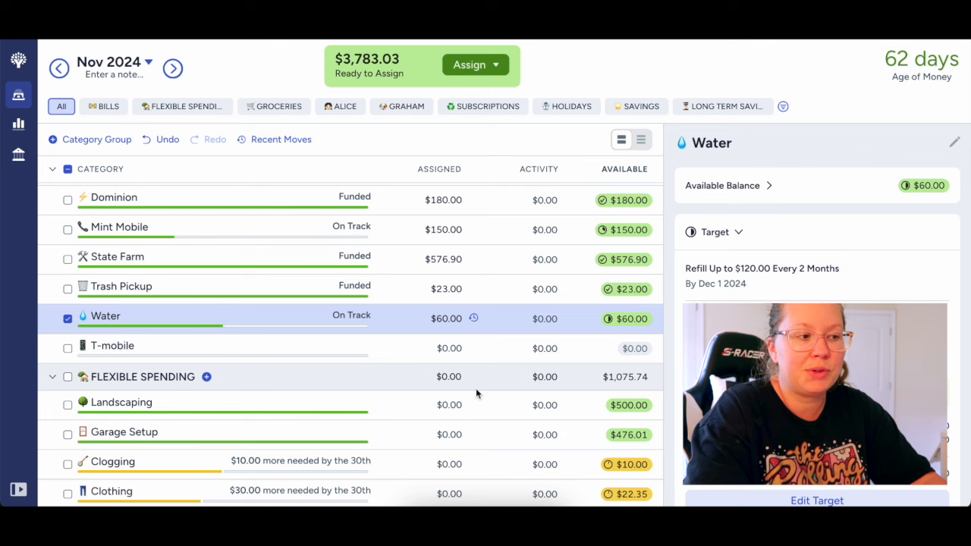
pyautogui.scroll(-1, 476, 390)
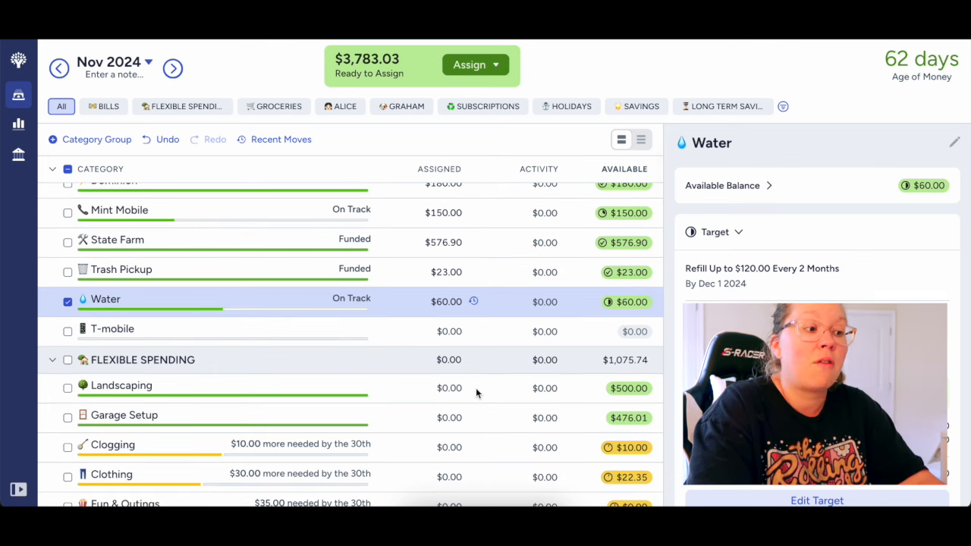
pyautogui.scroll(-2, 477, 390)
pyautogui.scroll(-1, 472, 432)
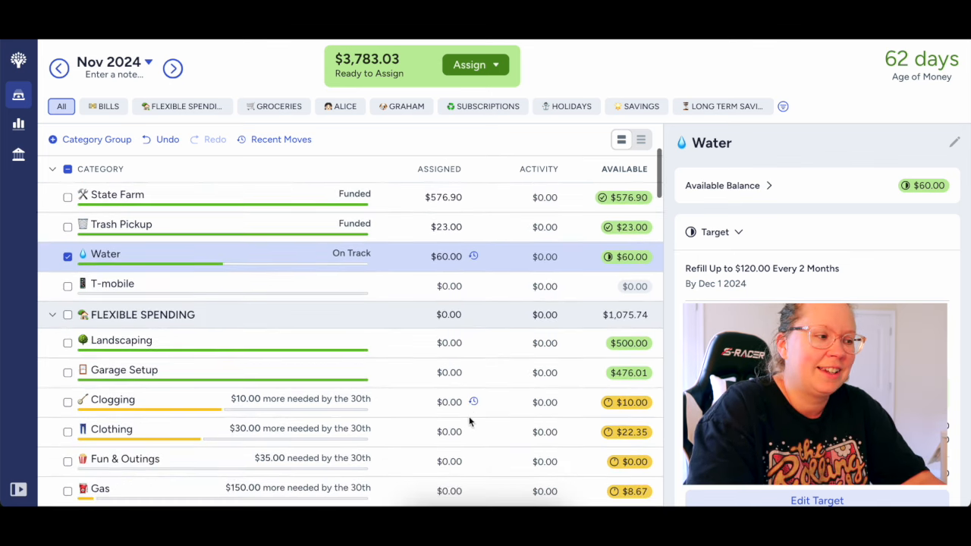
pyautogui.scroll(-3, 469, 413)
pyautogui.scroll(8, 472, 401)
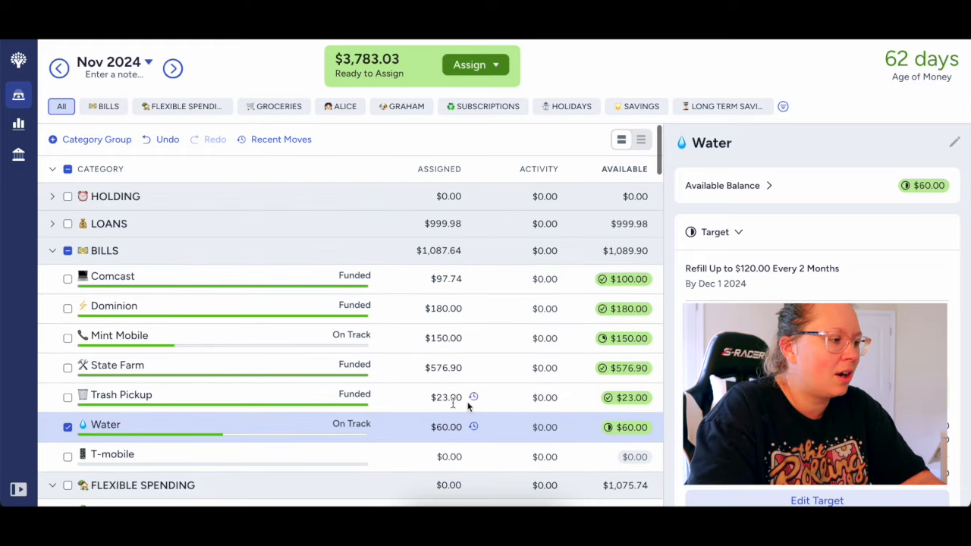
pyautogui.click(67, 250)
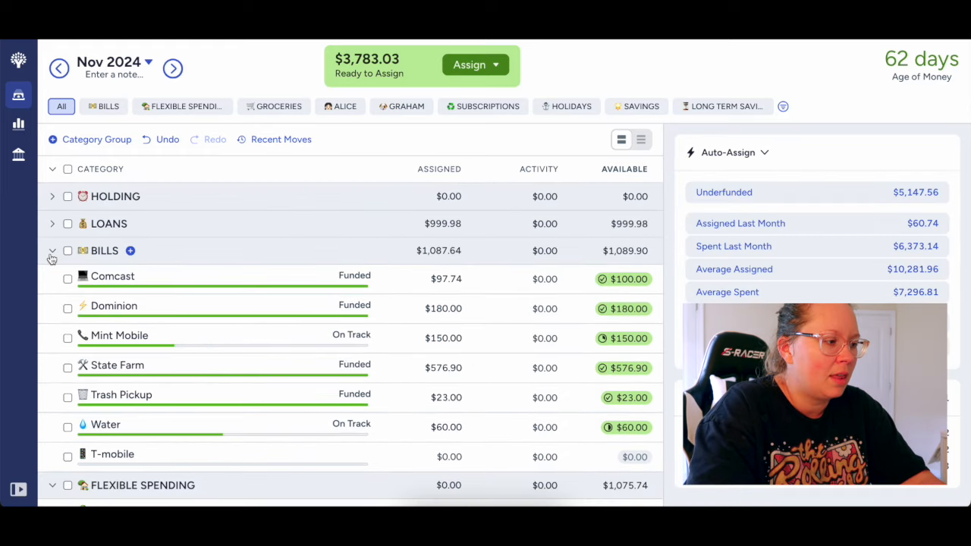
pyautogui.click(51, 251)
# Assign $10 to Clogging in the Flexible Spending group
pyautogui.scroll(-3, 182, 319)
pyautogui.scroll(1, 182, 319)
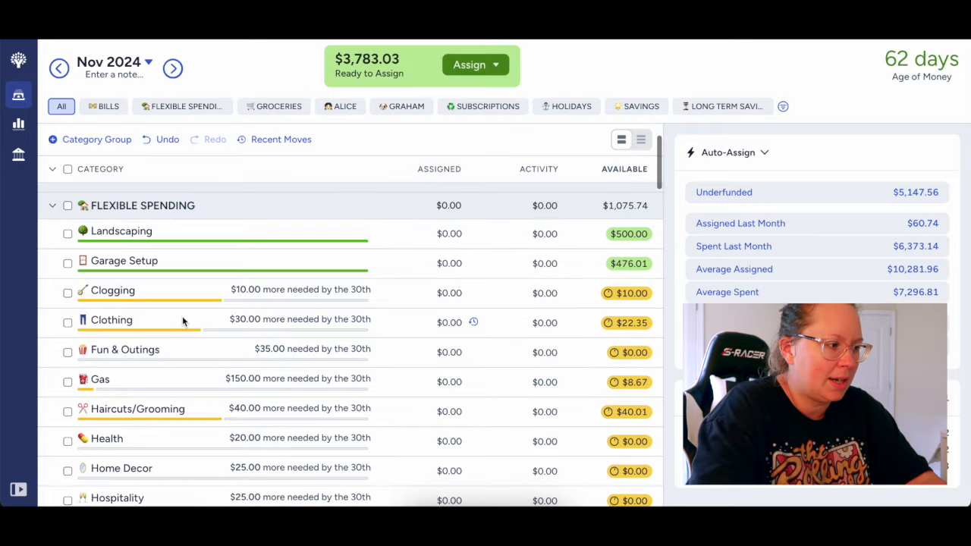
pyautogui.scroll(-1, 182, 321)
pyautogui.scroll(1, 412, 207)
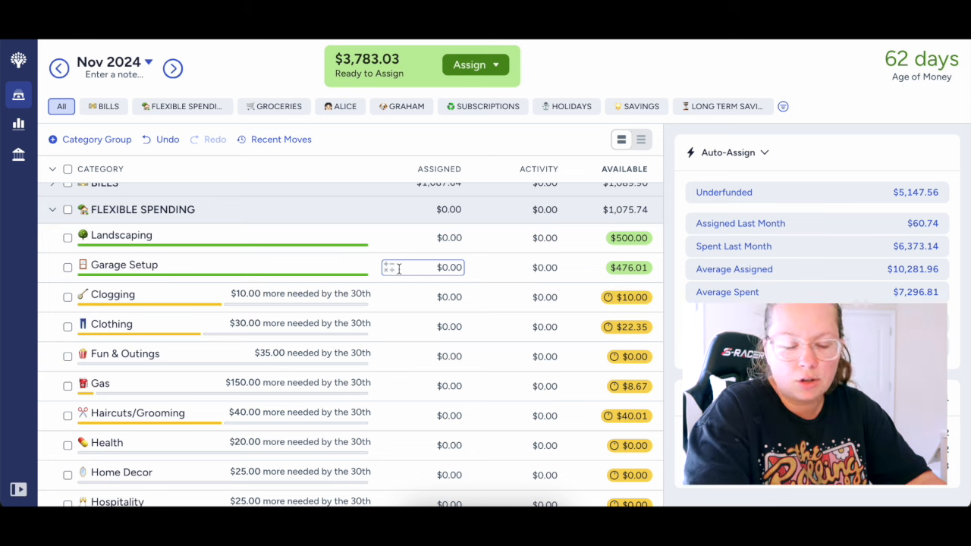
pyautogui.scroll(-1, 398, 269)
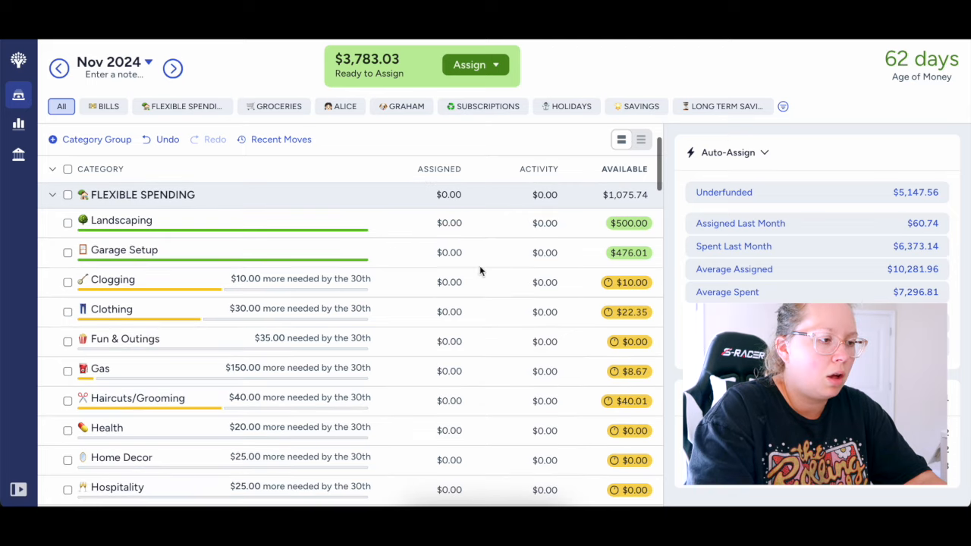
pyautogui.click(454, 281)
pyautogui.write('10')
pyautogui.press('Return')
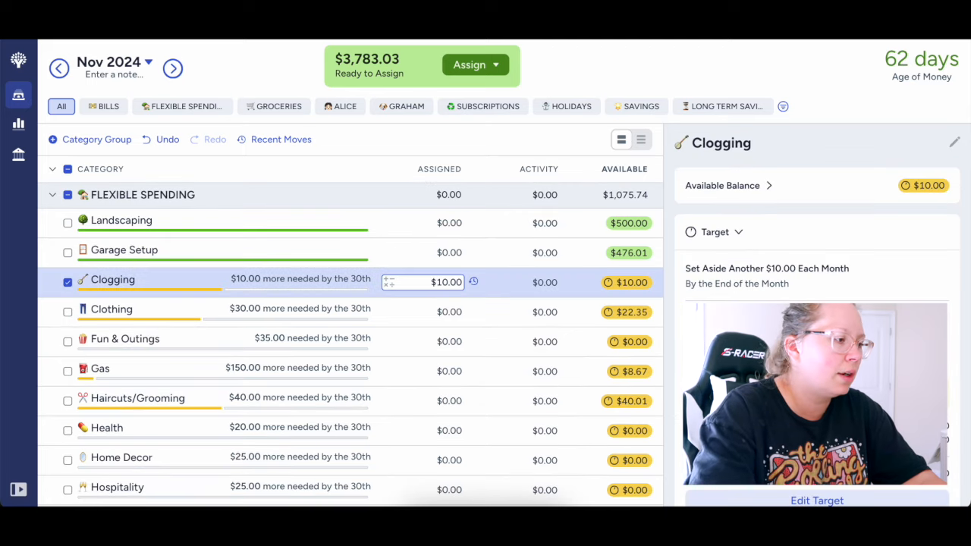
# Assign $30 to Clothing and $35 to Fun & Outings in the Flexible Spending group
pyautogui.click(453, 312)
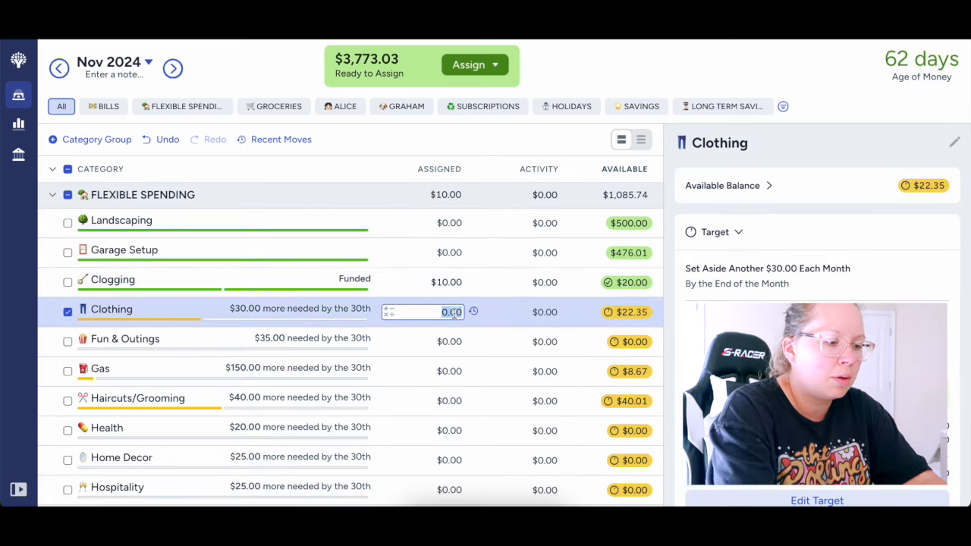
pyautogui.write('30')
pyautogui.press('Return')
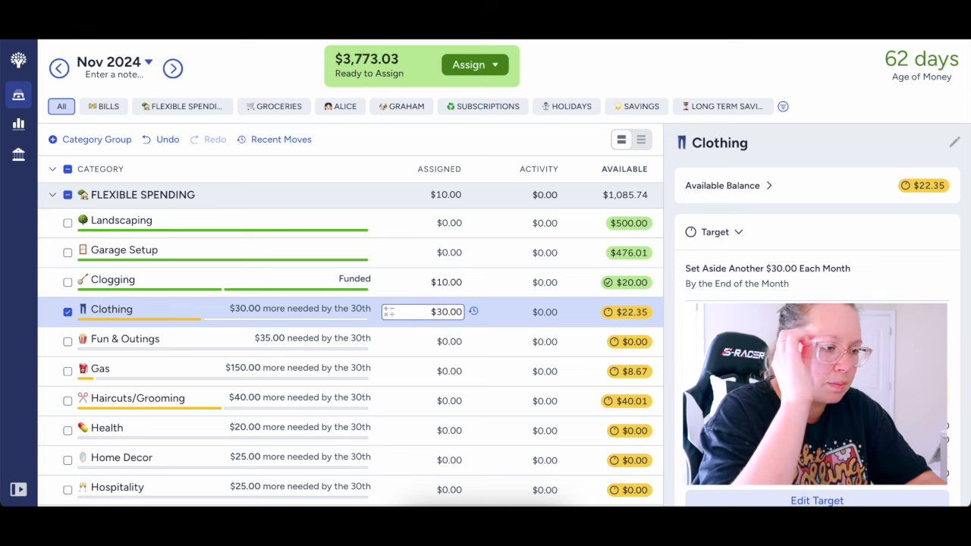
pyautogui.click(453, 341)
pyautogui.write('35')
pyautogui.press('Return')
# Assign $150.00 to Gas and $40.00 to Haircuts/Grooming in the Flexible Spending group
pyautogui.scroll(-3, 817, 304)
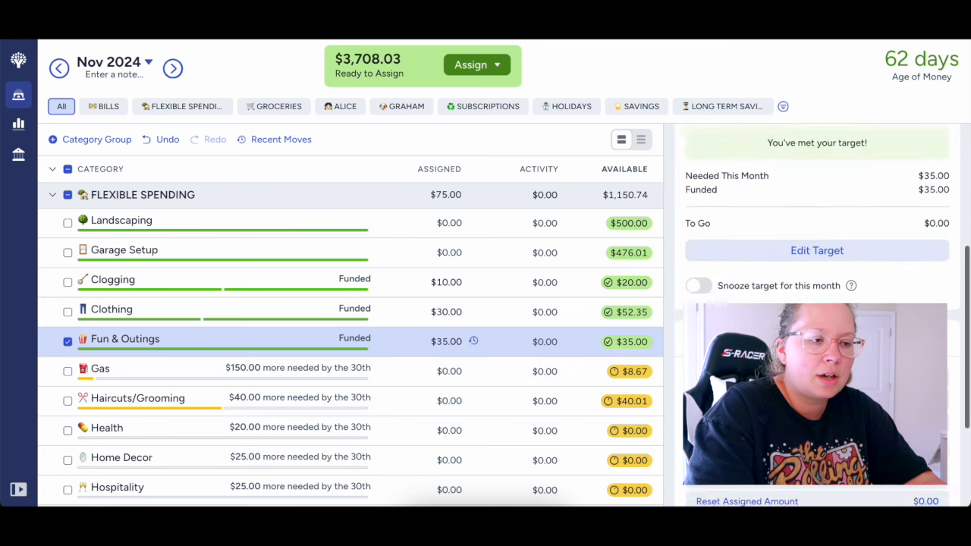
pyautogui.scroll(-1, 817, 311)
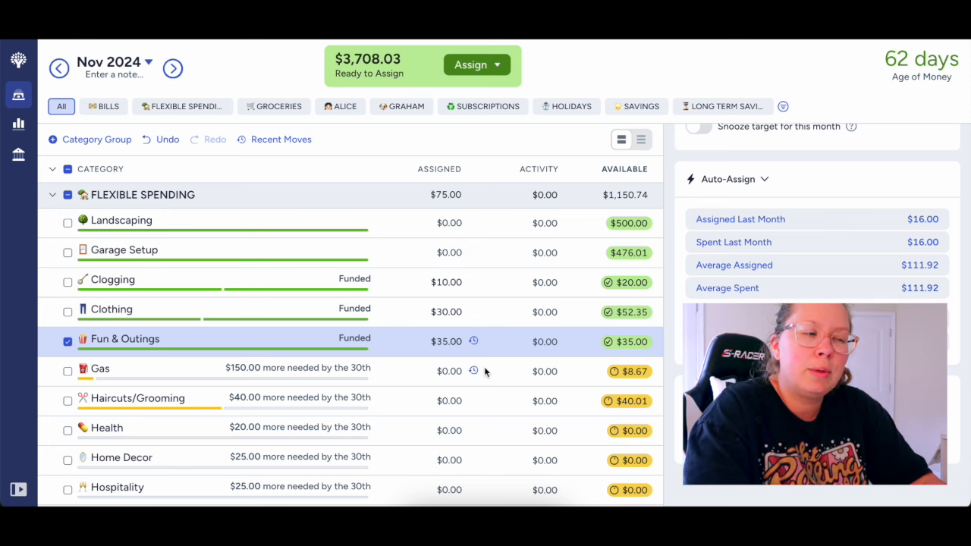
pyautogui.scroll(-1, 485, 380)
pyautogui.click(437, 306)
pyautogui.write('150.00')
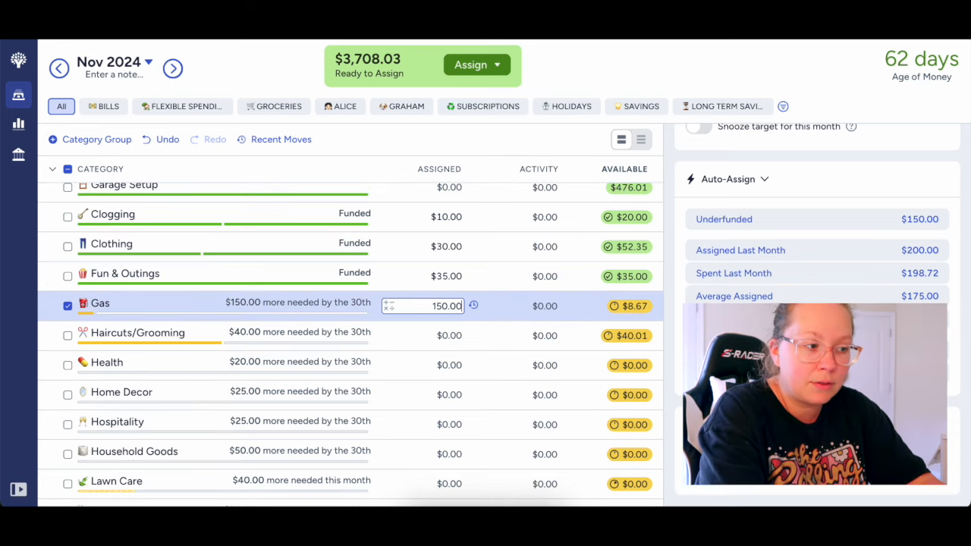
pyautogui.press('Return')
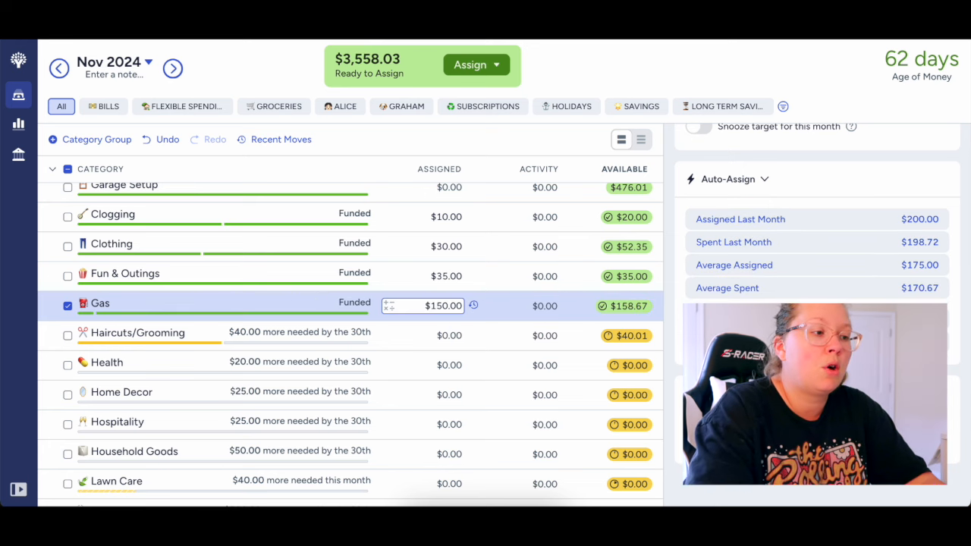
pyautogui.scroll(-1, 447, 307)
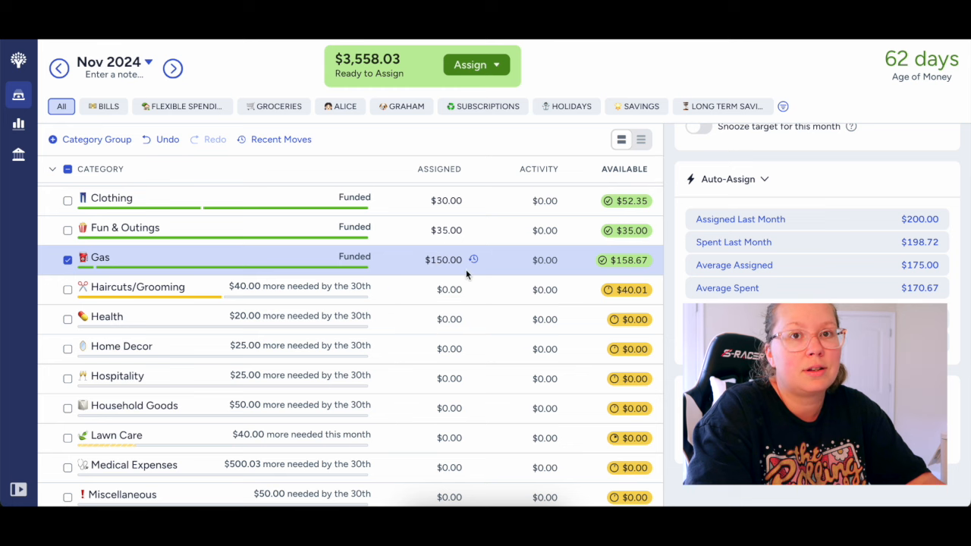
pyautogui.click(451, 290)
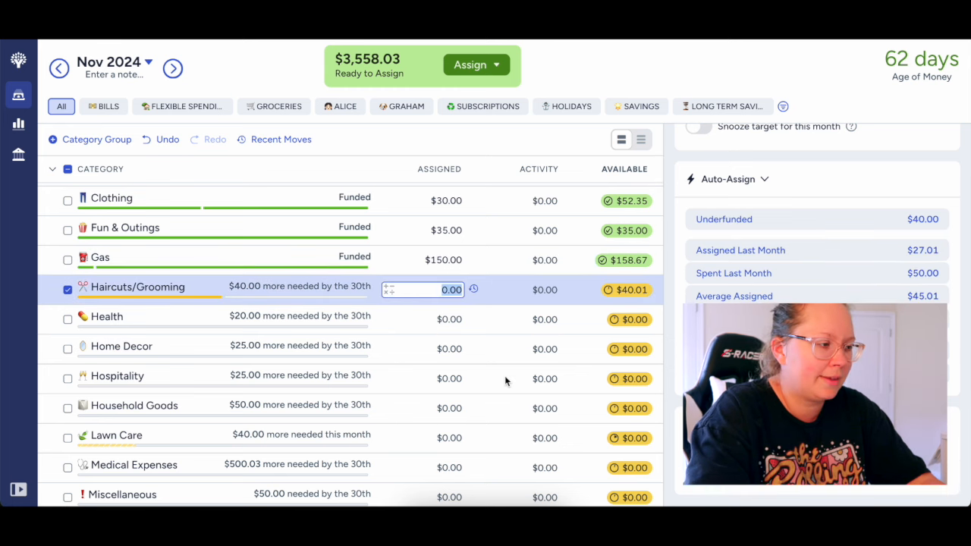
pyautogui.write('40.00')
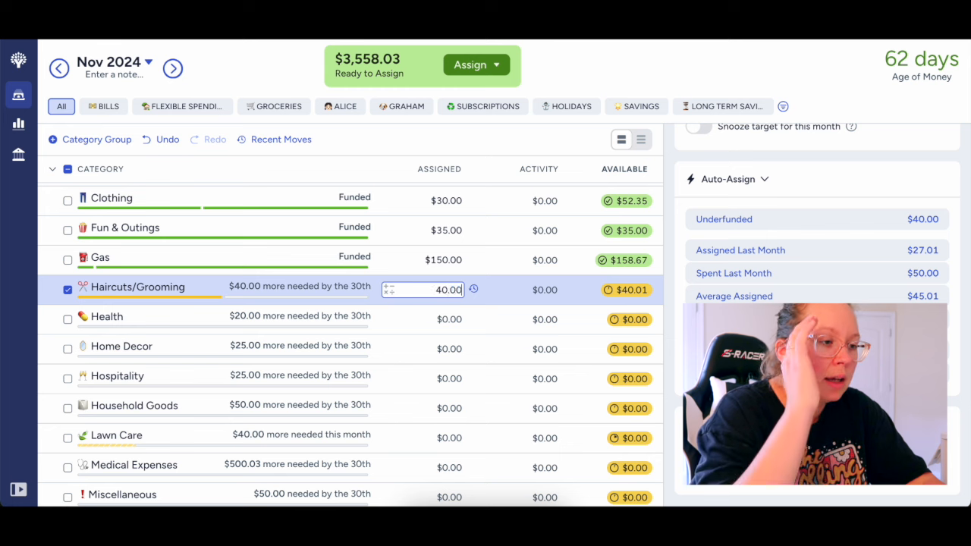
pyautogui.press('Return')
# Assign $20.00 to Health and $25.00 to Home Decor in the Flexible Spending group
pyautogui.scroll(-1, 496, 314)
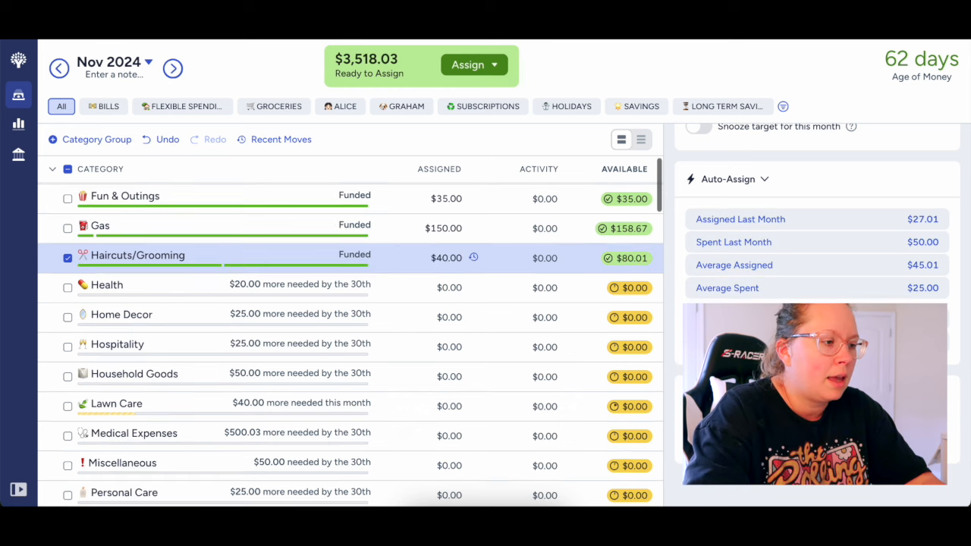
pyautogui.click(459, 289)
pyautogui.write('20.00')
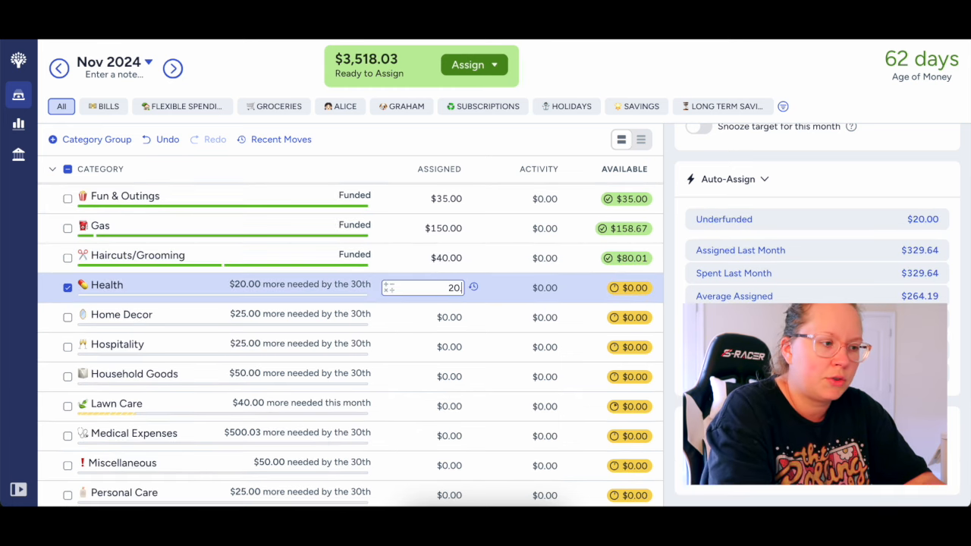
pyautogui.press('Return')
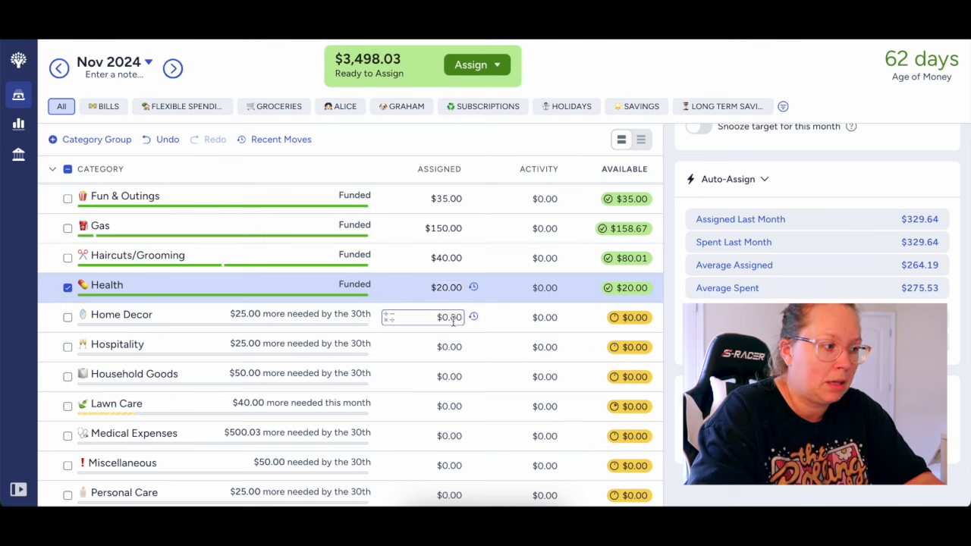
pyautogui.click(453, 319)
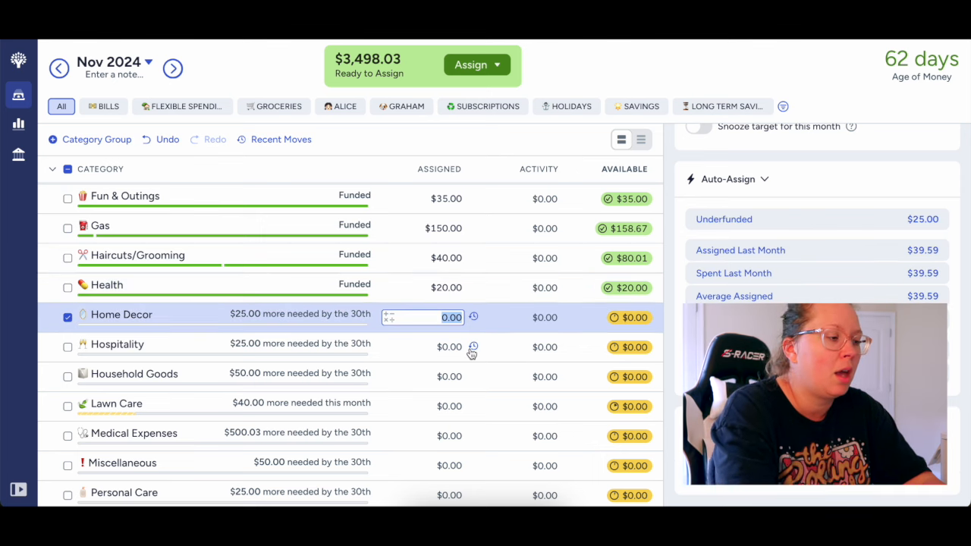
pyautogui.write('25.00')
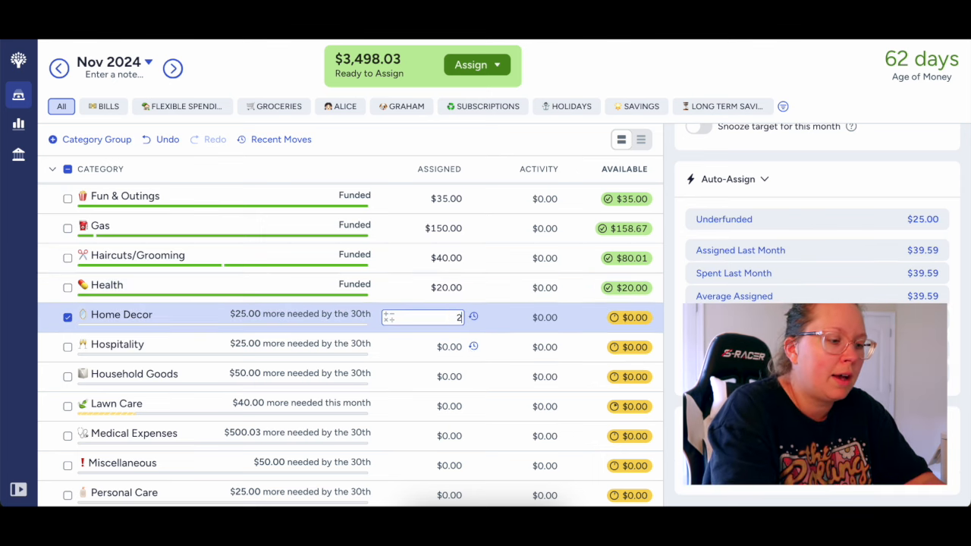
pyautogui.press('Return')
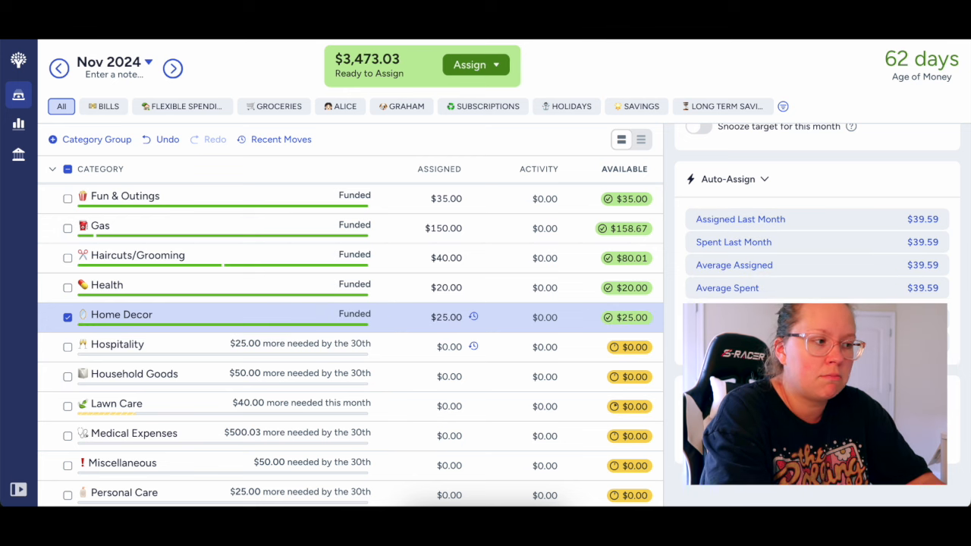
# Assign $25.00 to Hospitality and $50.00 to Household Goods in the Flexible Spending group
pyautogui.click(445, 347)
pyautogui.press('BackSpace')
pyautogui.write('25.00')
pyautogui.press('Return')
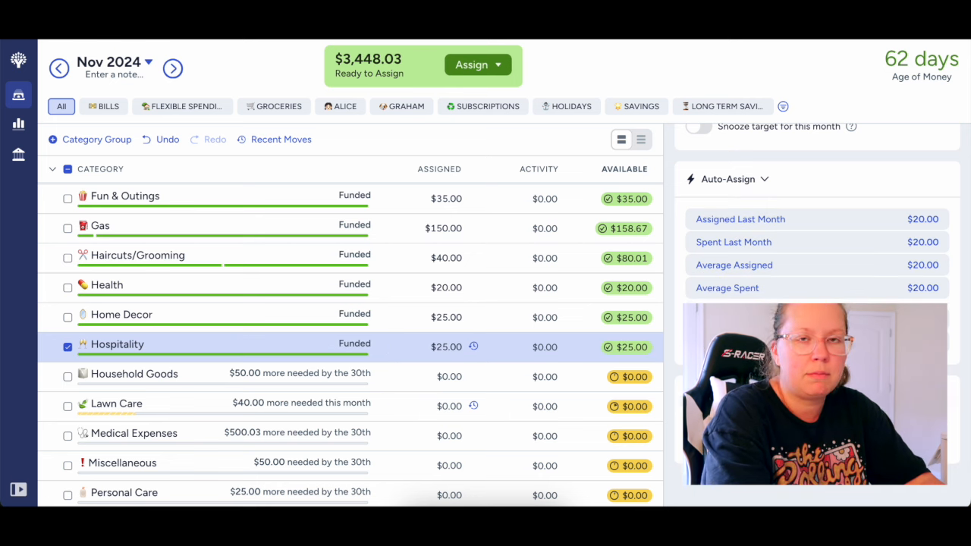
pyautogui.scroll(-2, 446, 325)
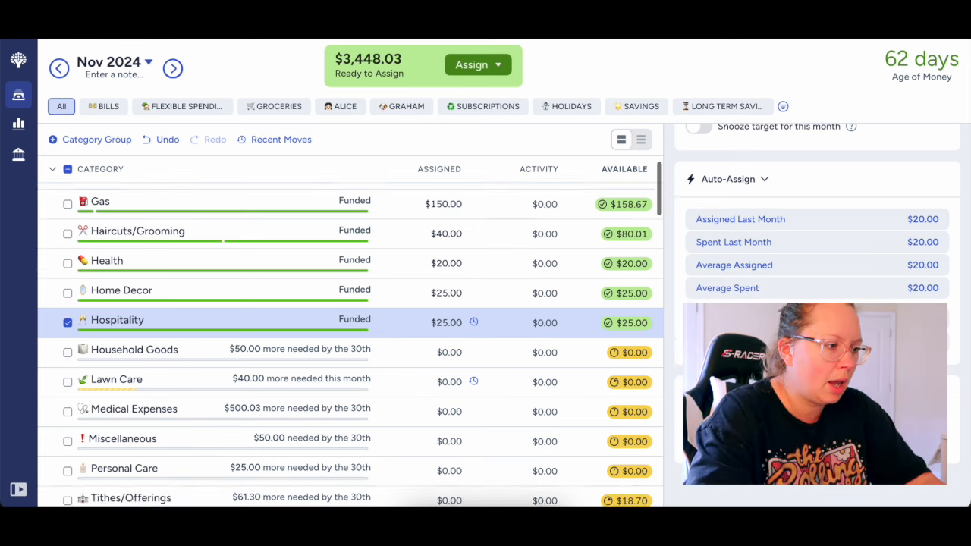
pyautogui.click(447, 325)
pyautogui.write('50.00')
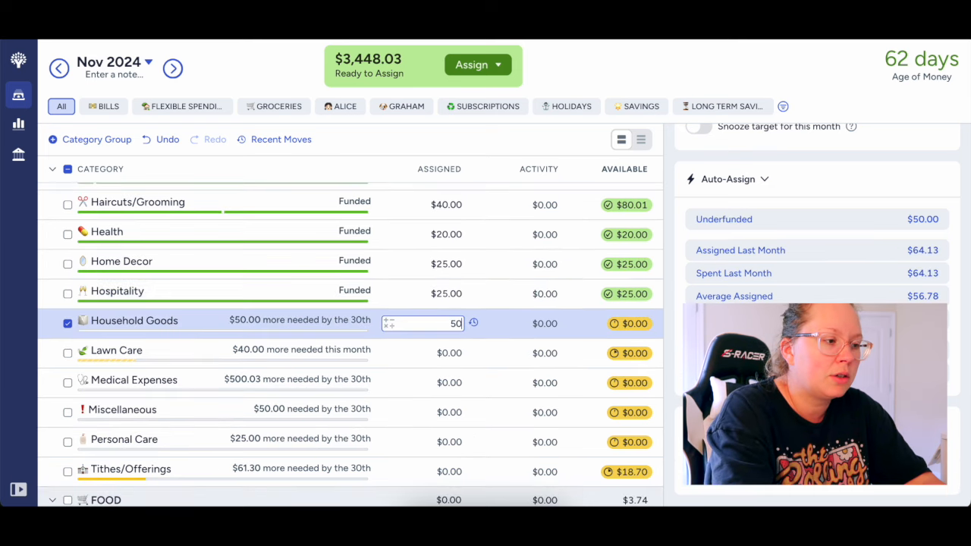
pyautogui.press('Return')
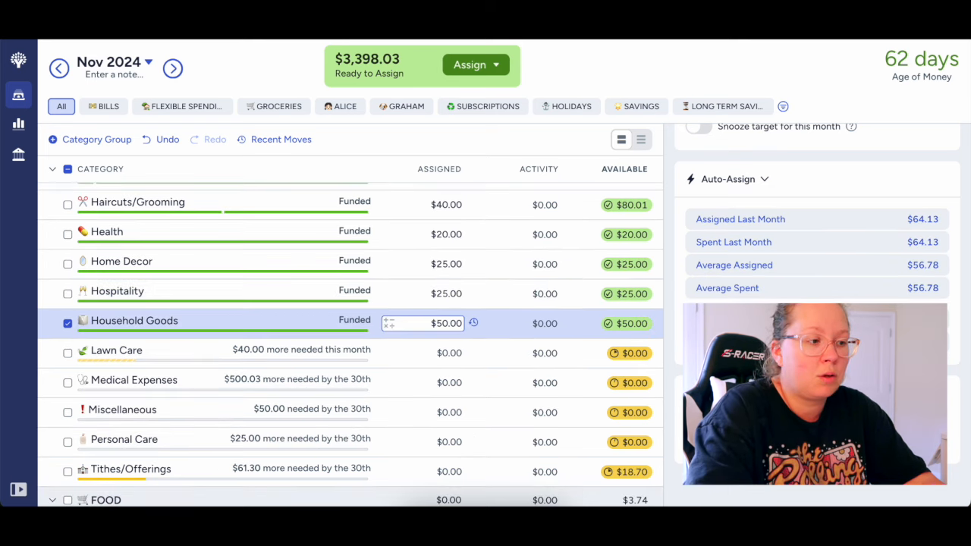
# Assign $40.00 to Lawn Care and $500.03 to Medical Expenses in the Flexible Spending group
pyautogui.scroll(-1, 447, 326)
pyautogui.scroll(1, 446, 326)
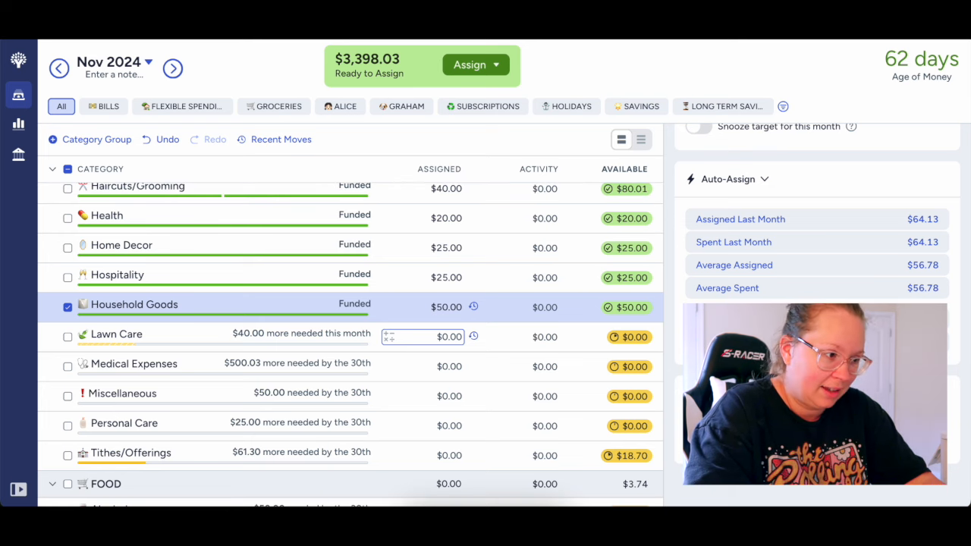
pyautogui.click(450, 336)
pyautogui.write('40.00')
pyautogui.press('Return')
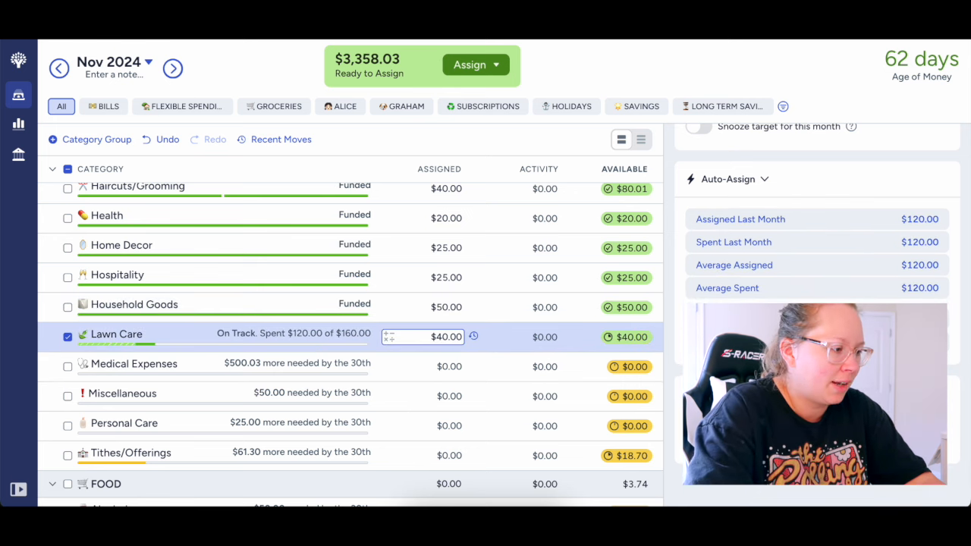
pyautogui.scroll(-1, 451, 341)
pyautogui.click(451, 339)
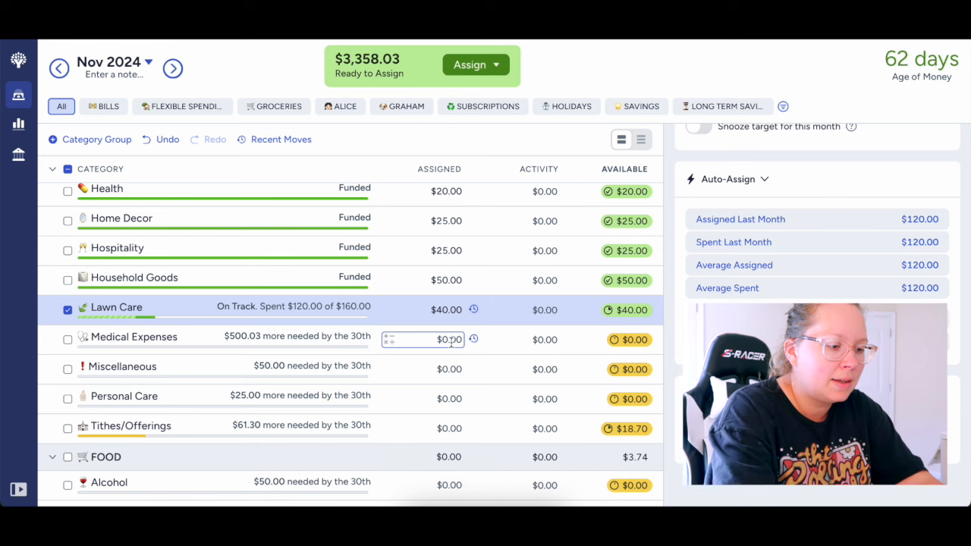
pyautogui.write('500.03')
pyautogui.press('Return')
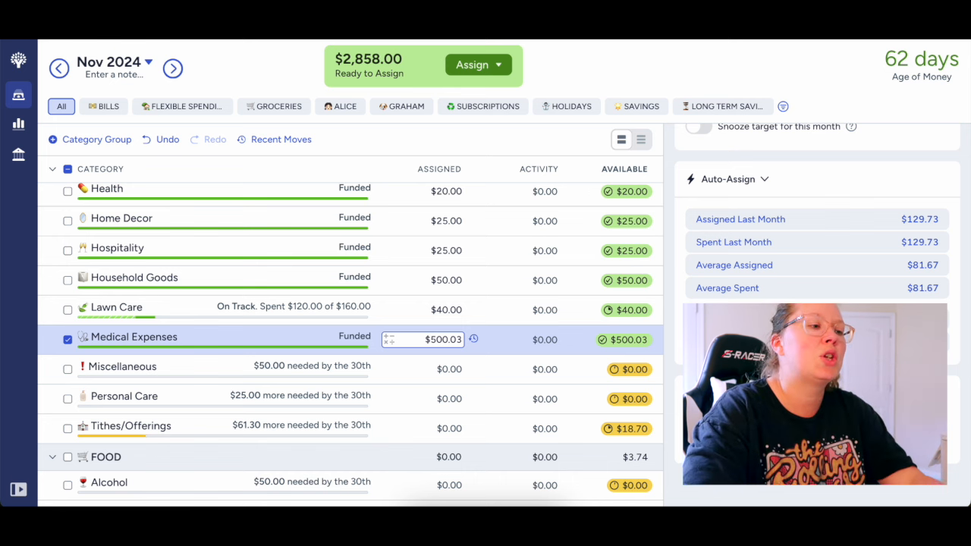
# Assign $50.00 to Miscellaneous and $25.00 to Personal Care in the Flexible Spending group
pyautogui.scroll(-1, 448, 379)
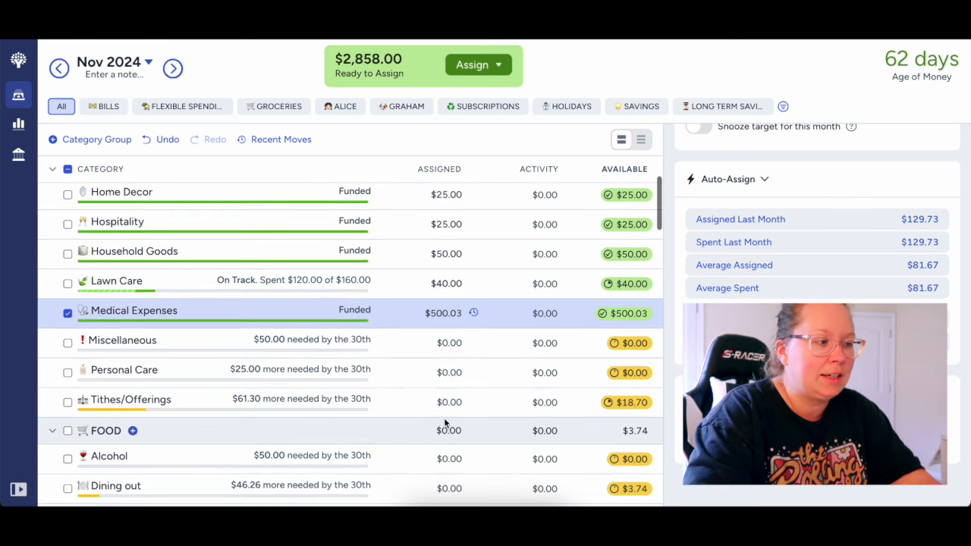
pyautogui.click(451, 343)
pyautogui.write('50.00')
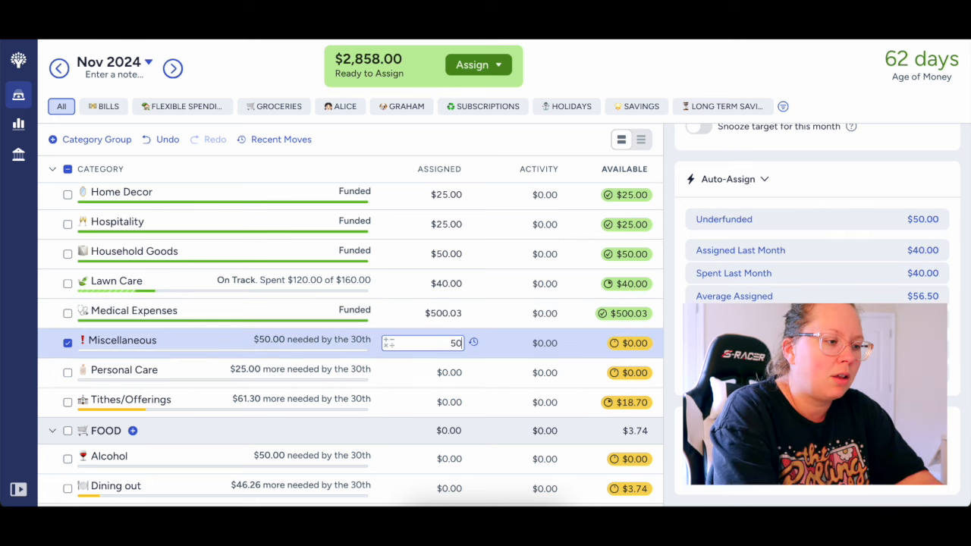
pyautogui.press('Return')
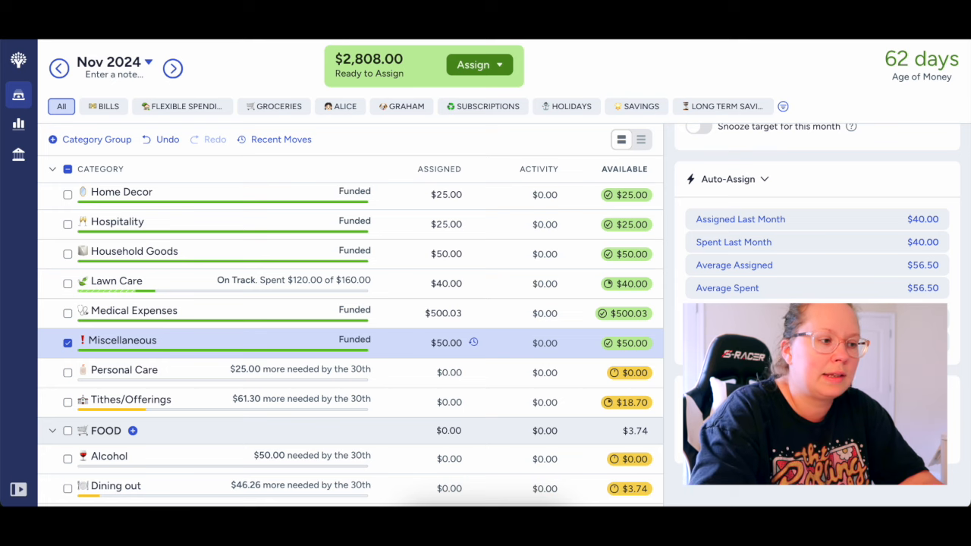
pyautogui.scroll(-2, 448, 342)
pyautogui.click(452, 305)
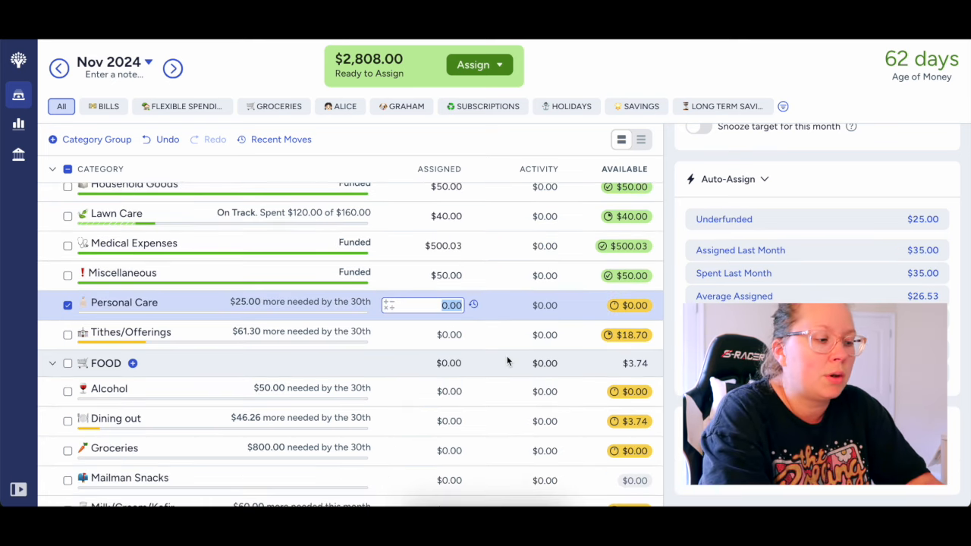
pyautogui.write('25.00')
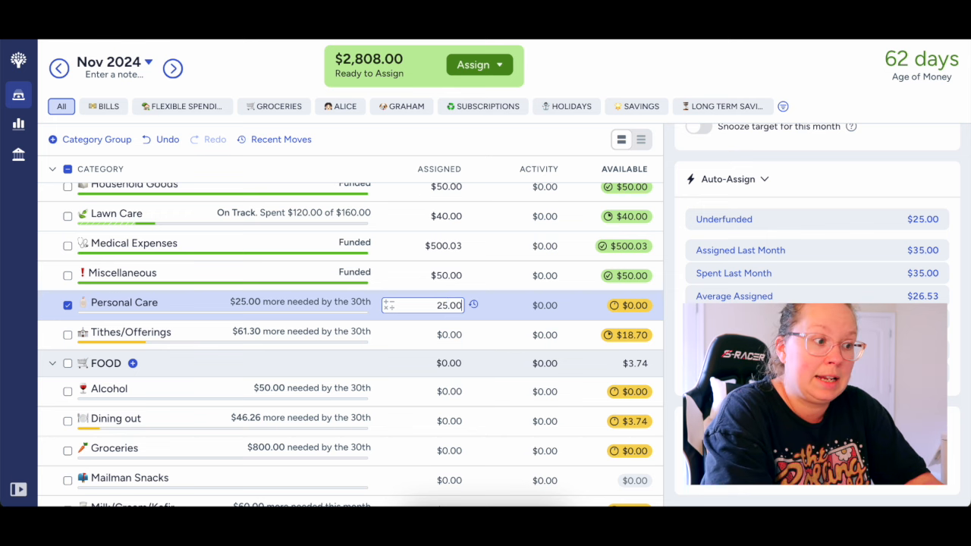
pyautogui.press('Return')
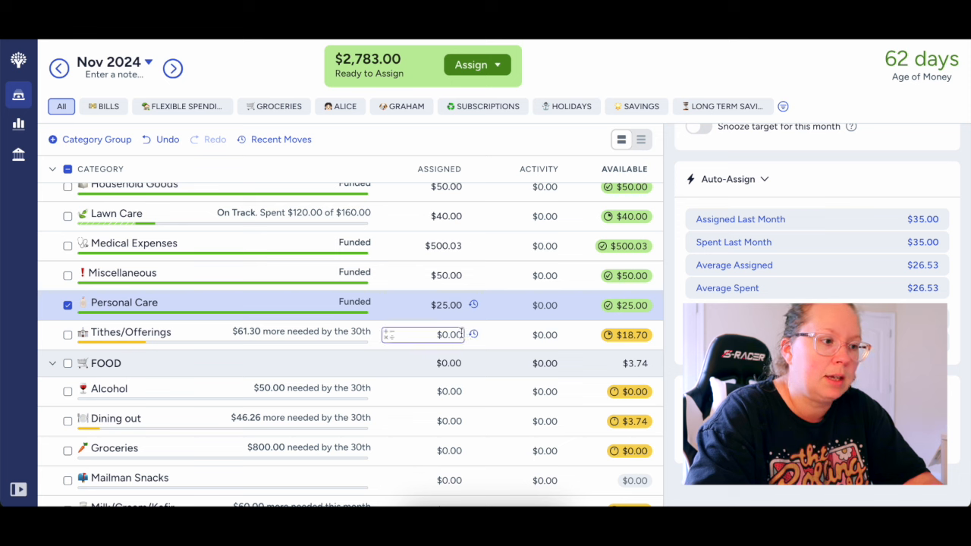
# Raise the amount assigned to Personal Care to $30.00 and assign $61.30 to Tithes/Offerings
pyautogui.click(457, 305)
pyautogui.write('30.00')
pyautogui.press('Return')
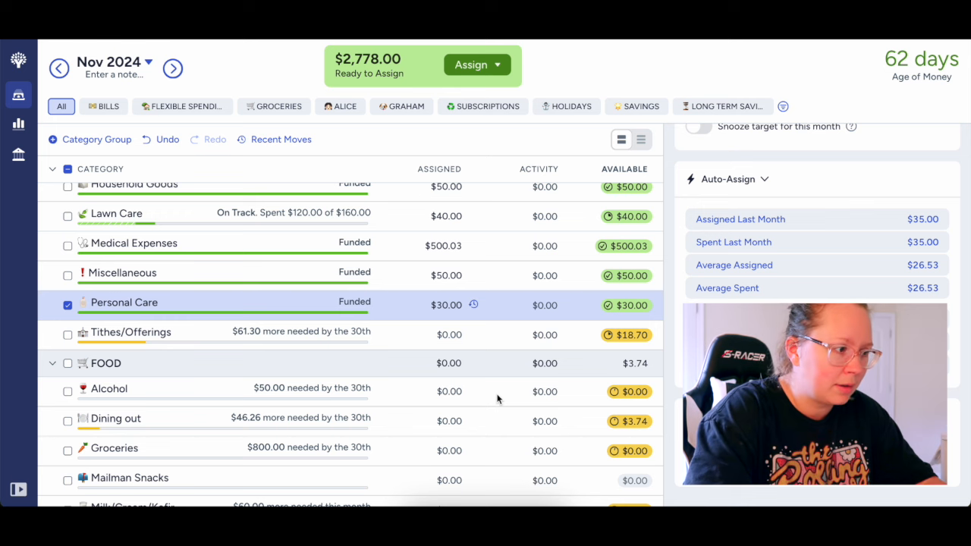
pyautogui.click(440, 335)
pyautogui.write('61.3')
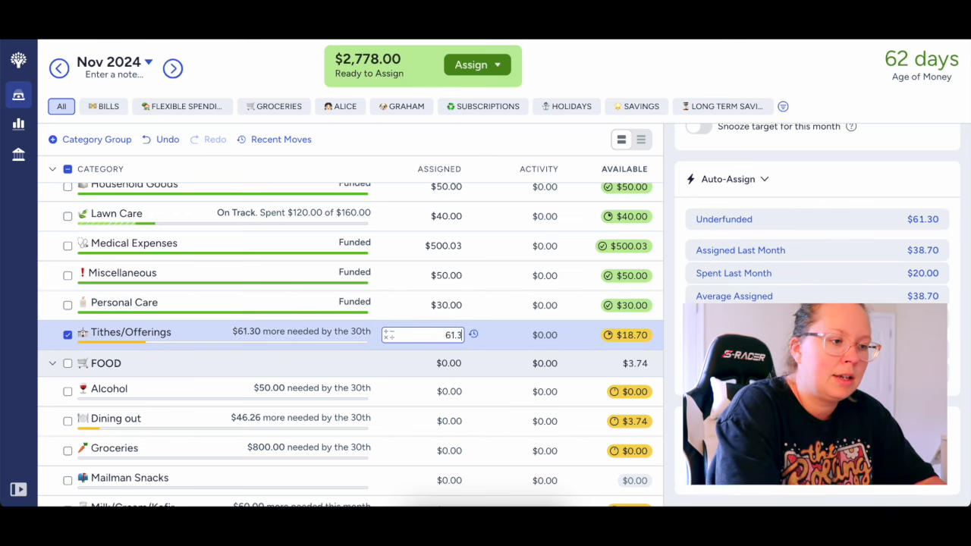
pyautogui.write('0')
pyautogui.press('Return')
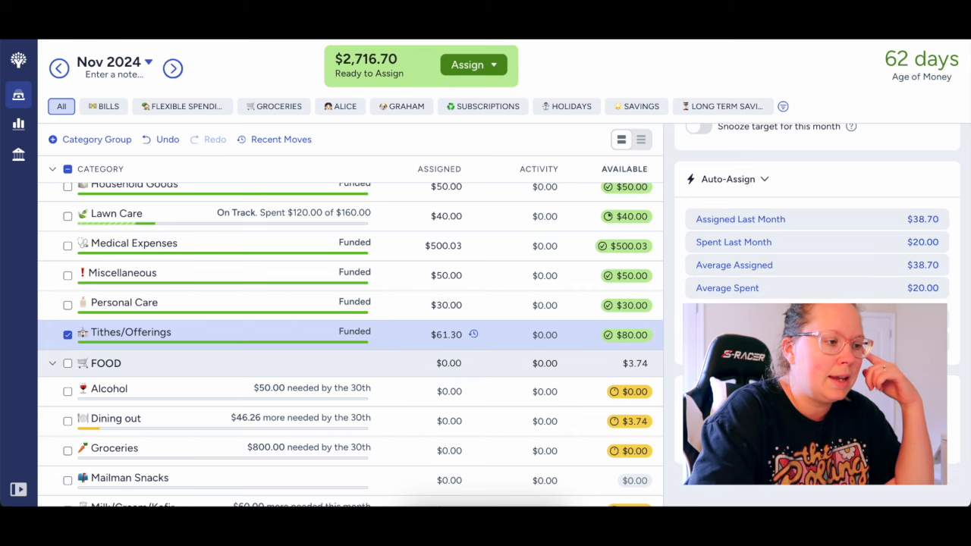
# Clear the category selection and collapse the Flexible Spending group
pyautogui.scroll(-1, 361, 304)
pyautogui.scroll(-2, 361, 303)
pyautogui.scroll(2, 361, 304)
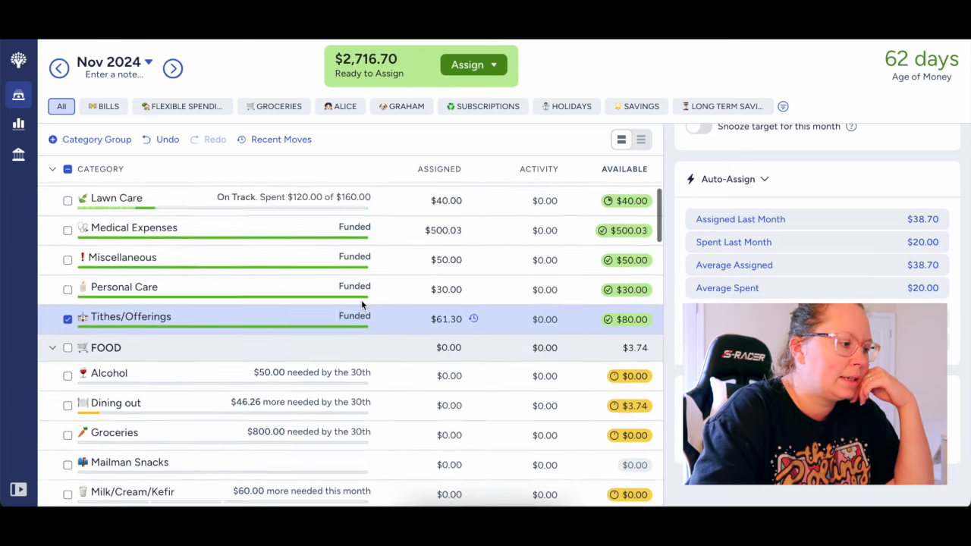
pyautogui.scroll(3, 361, 300)
pyautogui.click(64, 429)
pyautogui.scroll(1, 63, 431)
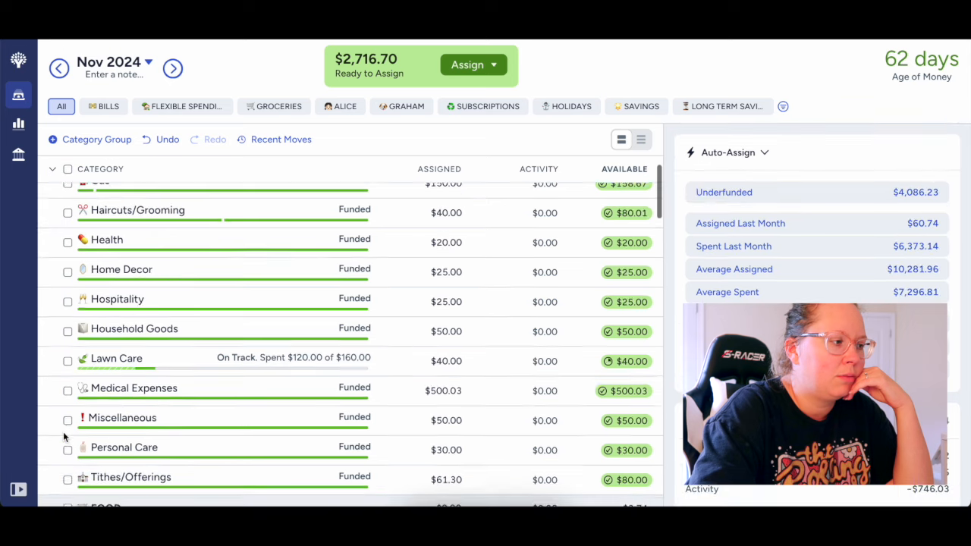
pyautogui.scroll(5, 59, 257)
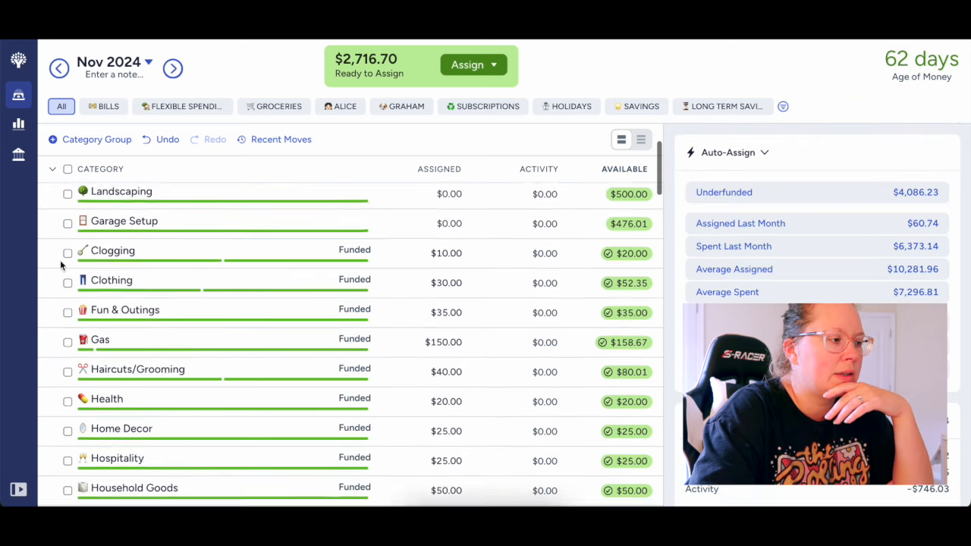
pyautogui.scroll(2, 60, 260)
pyautogui.click(67, 229)
pyautogui.click(68, 229)
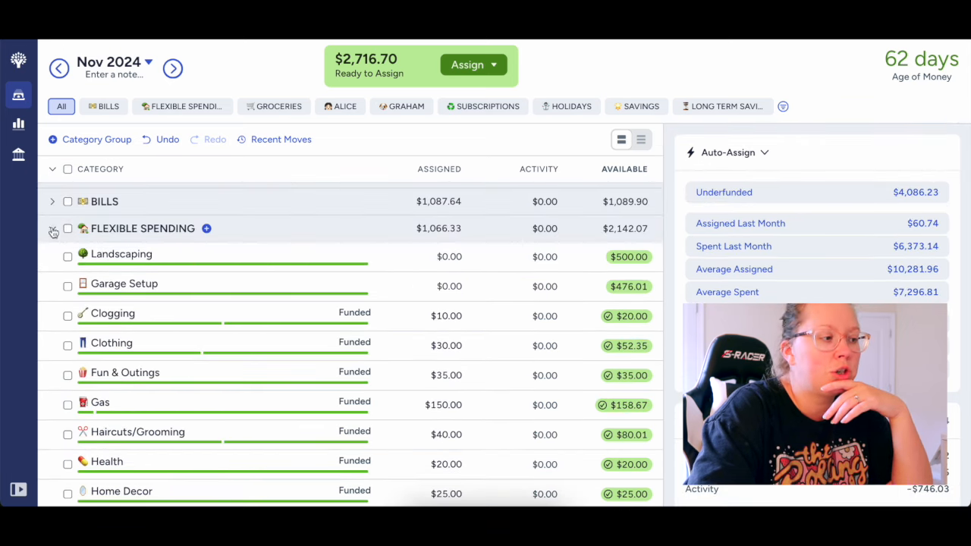
pyautogui.click(52, 229)
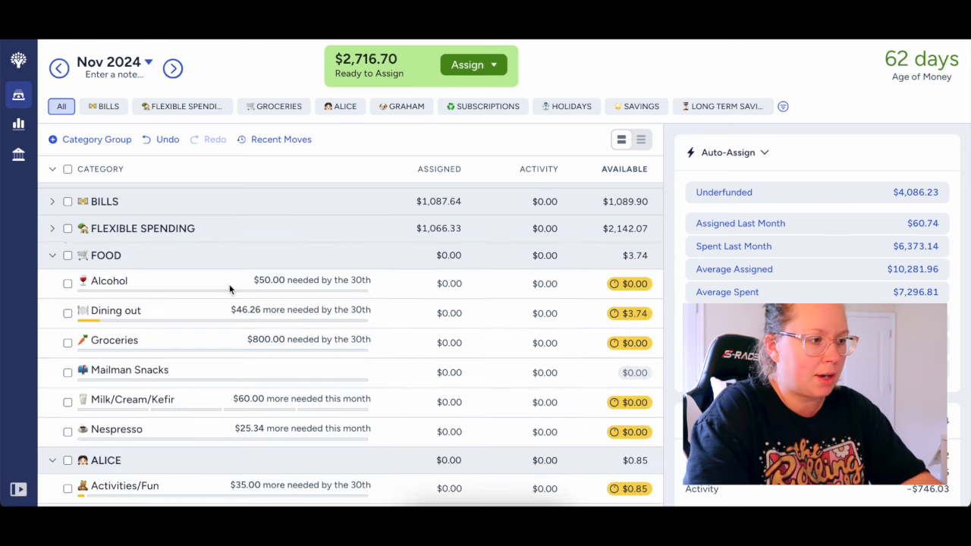
# Assign $50.00 to Alcohol and $46.26 to Dining out in the Food group
pyautogui.scroll(-1, 230, 289)
pyautogui.click(455, 236)
pyautogui.write('50.00')
pyautogui.press('Return')
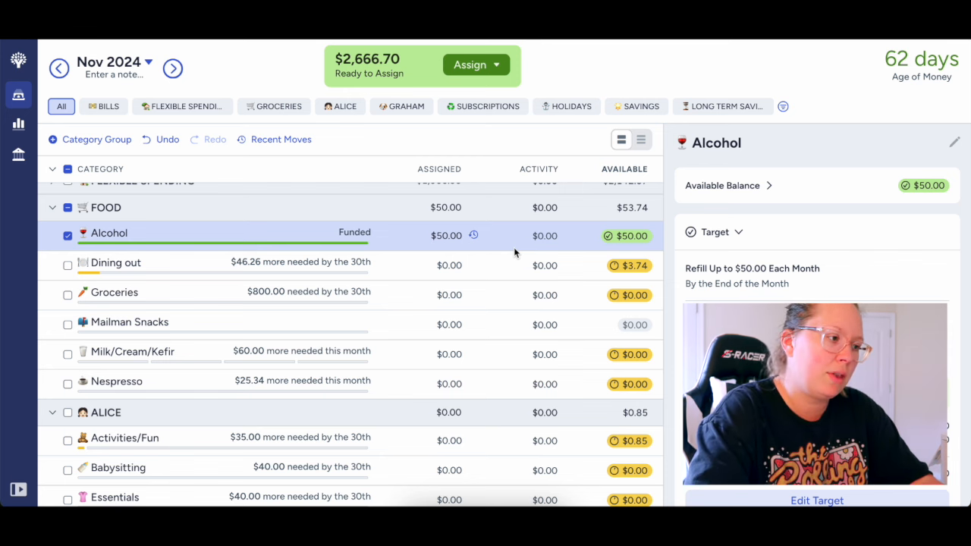
pyautogui.click(455, 265)
pyautogui.write('46.26')
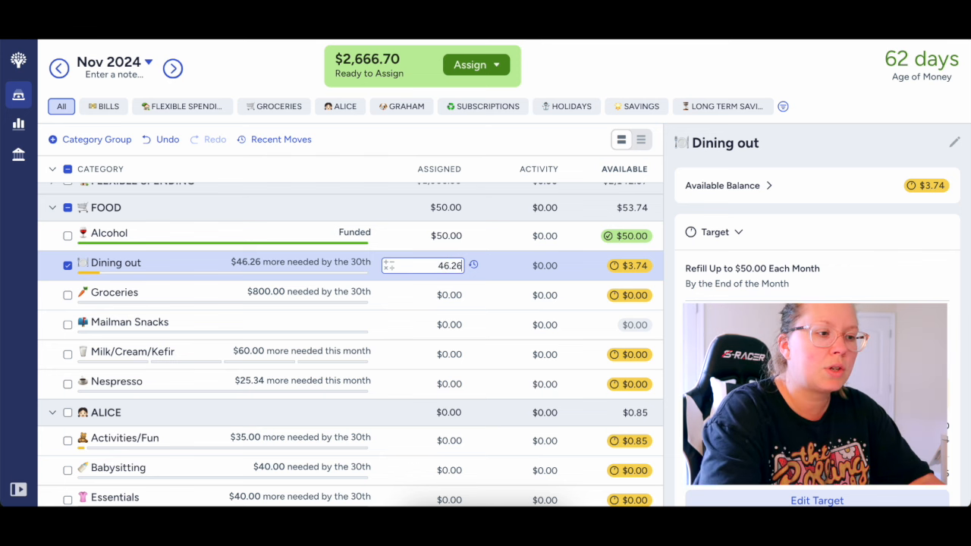
pyautogui.press('Return')
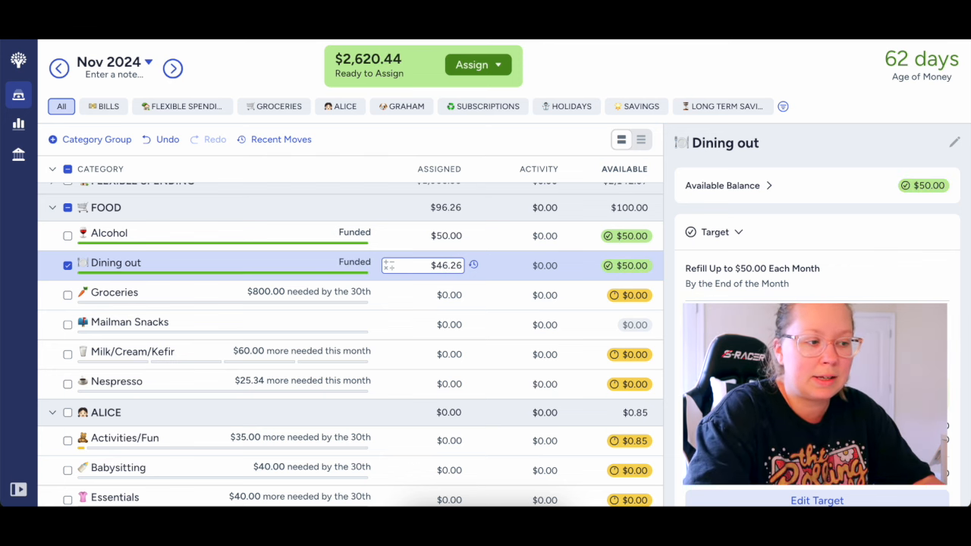
pyautogui.click(507, 272)
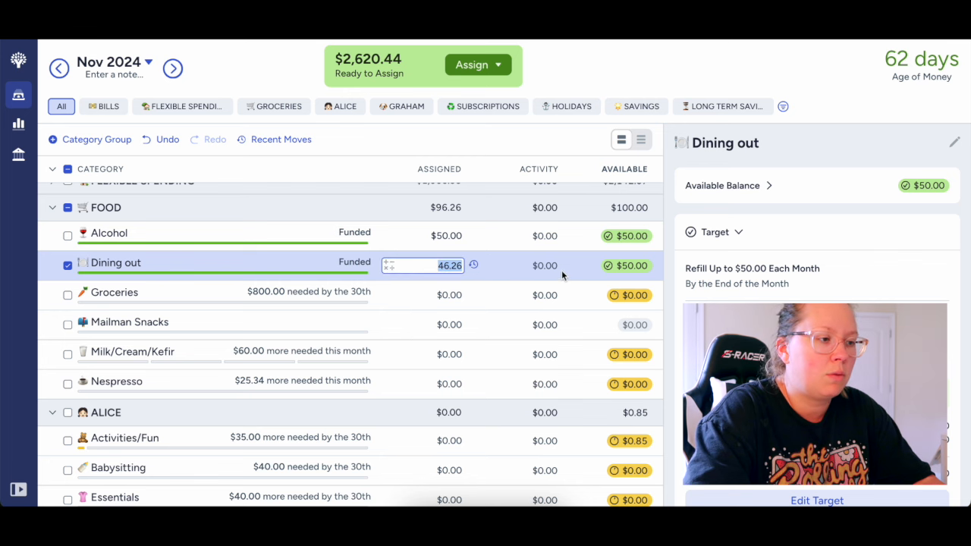
# Assign $800.00 to Groceries in the Food group
pyautogui.scroll(-1, 492, 329)
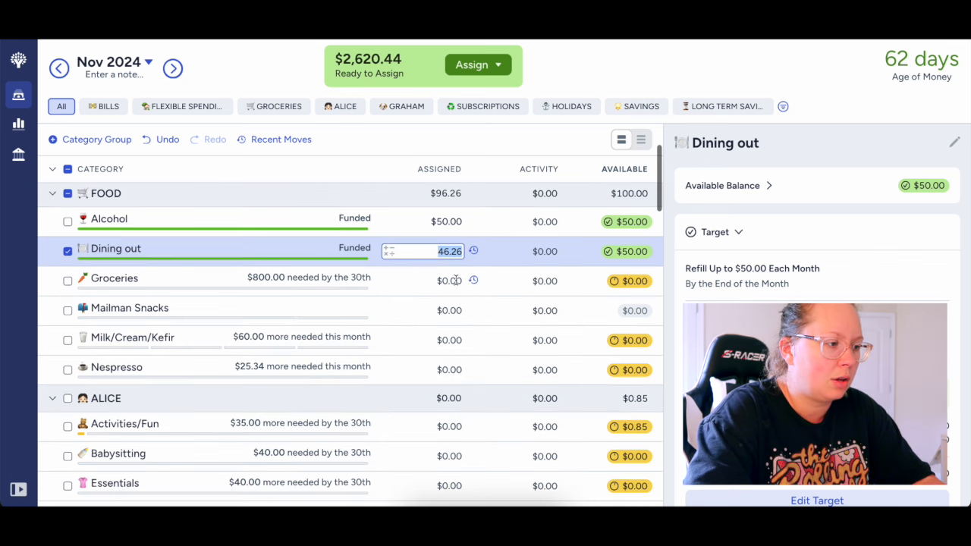
pyautogui.click(452, 282)
pyautogui.write('800')
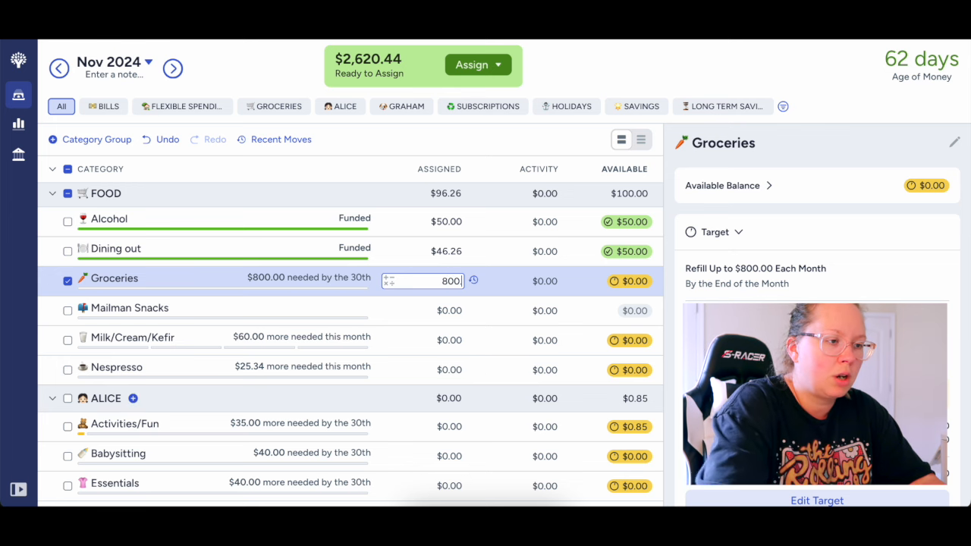
pyautogui.press('Return')
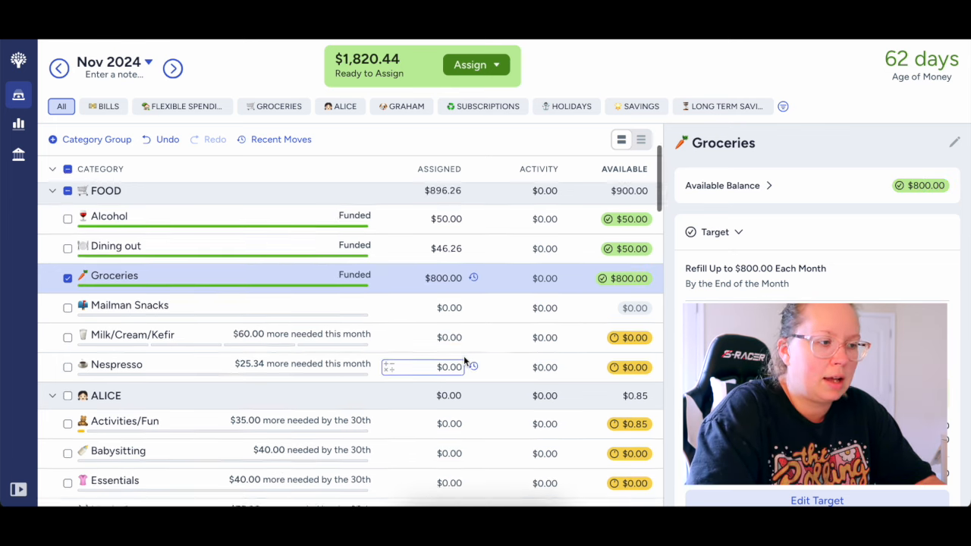
# Assign $60.00 to Milk/Cream/Kefir and $25.34 to Nespresso in the Food group
pyautogui.scroll(-2, 469, 364)
pyautogui.scroll(-1, 473, 372)
pyautogui.click(449, 279)
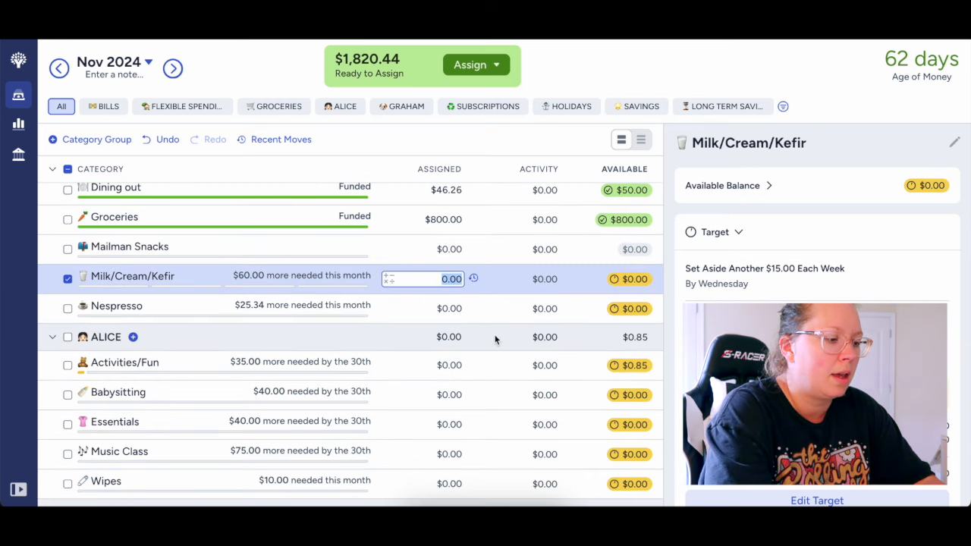
pyautogui.write('60.00')
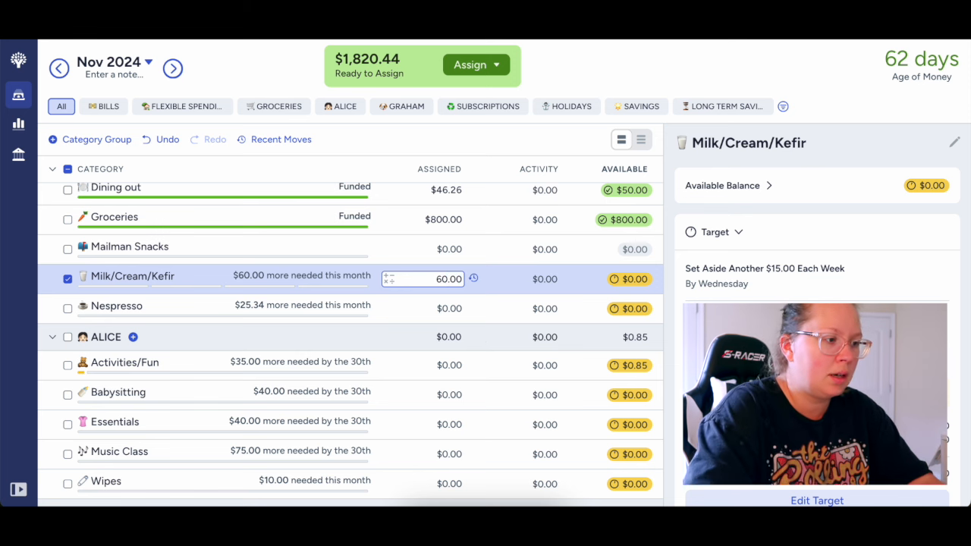
pyautogui.press('Return')
pyautogui.press('Tab')
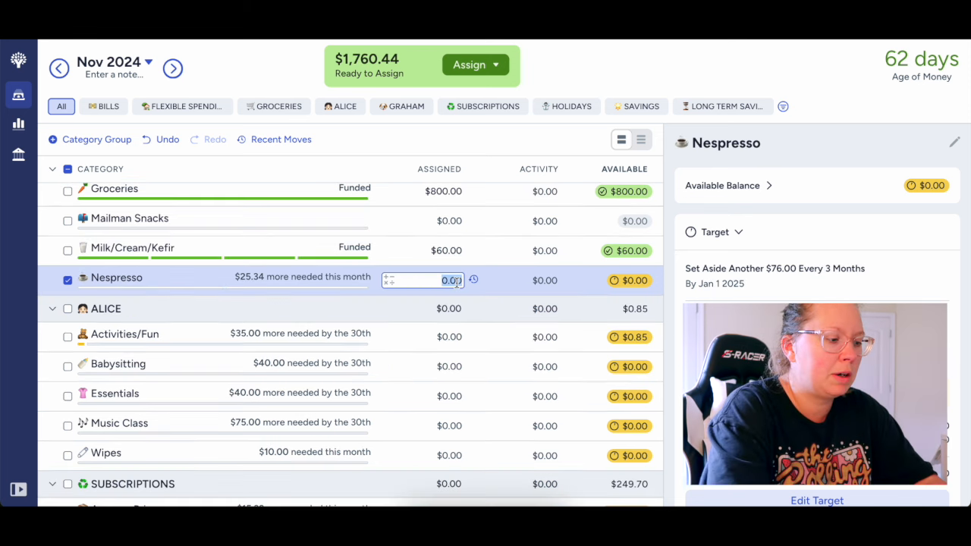
pyautogui.write('25.34')
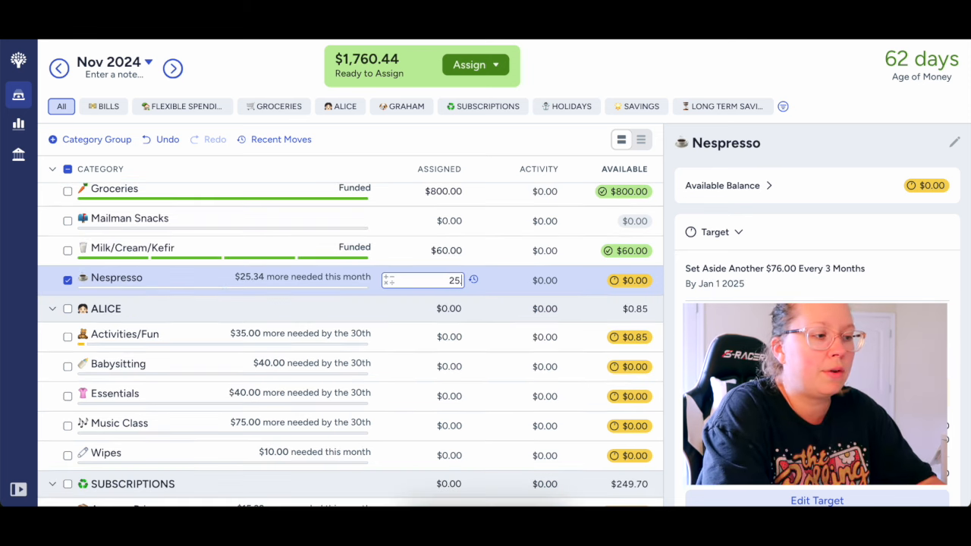
pyautogui.press('Return')
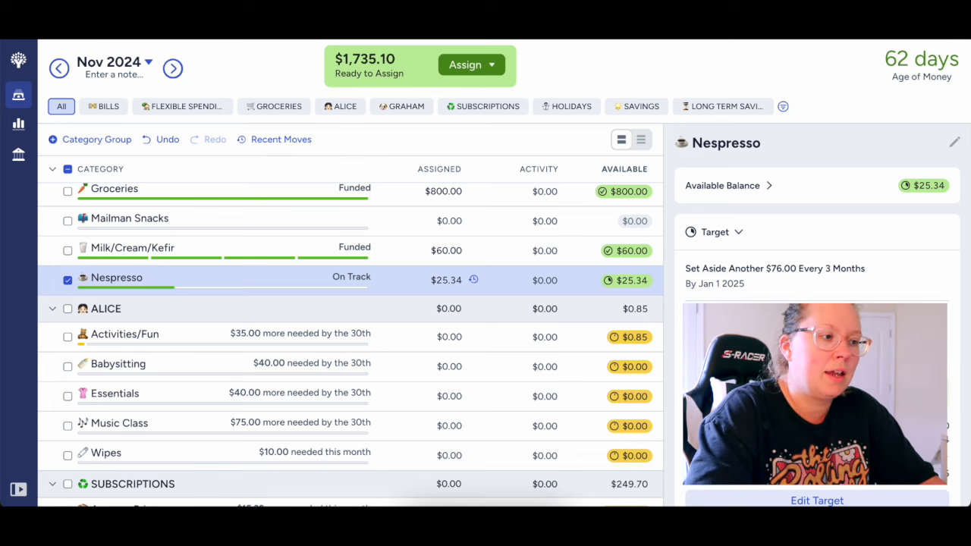
# Look over the Food group's categories and collapse the group
pyautogui.scroll(-1, 349, 341)
pyautogui.scroll(2, 349, 341)
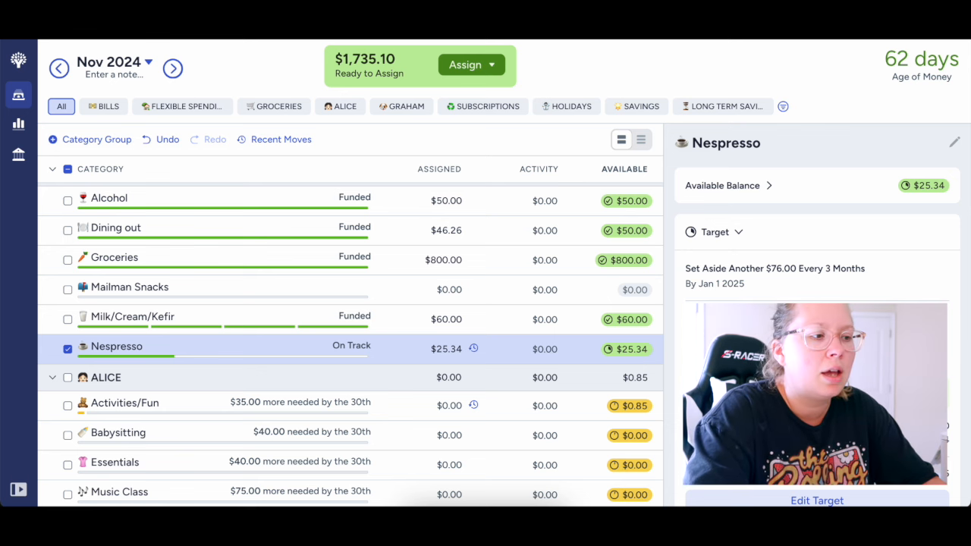
pyautogui.scroll(-2, 513, 411)
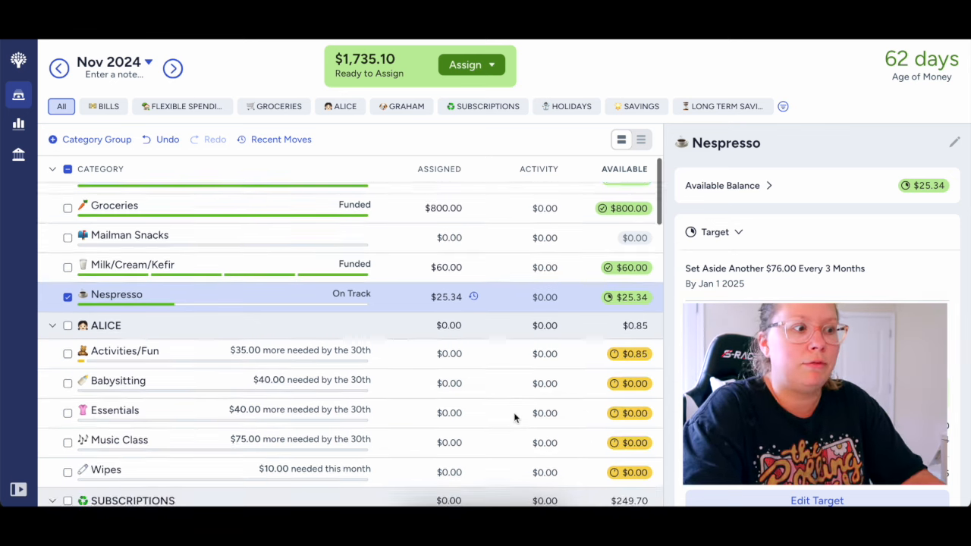
pyautogui.scroll(-1, 513, 412)
pyautogui.click(52, 221)
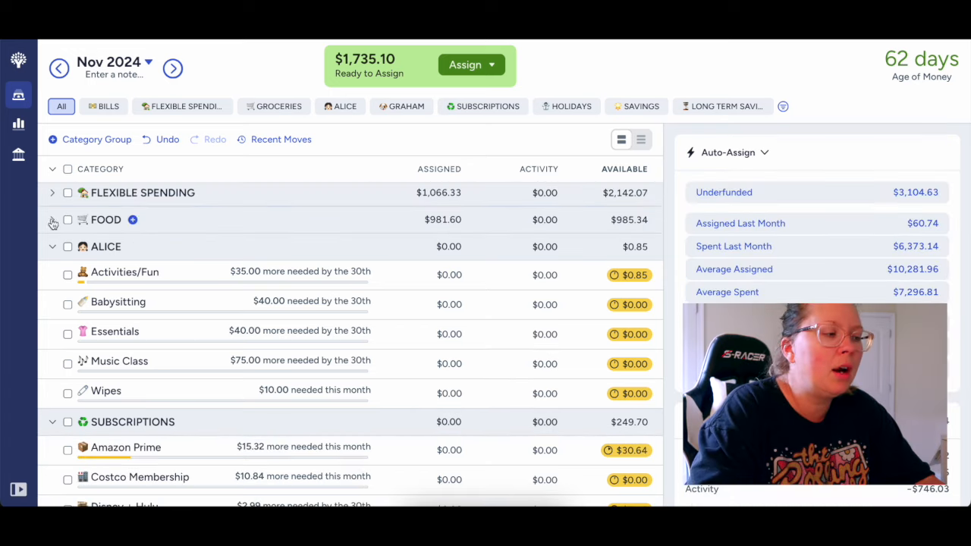
# Assign $35.00 to Activities/Fun and $40.00 to Babysitting in the group directly below Food
pyautogui.scroll(-1, 319, 343)
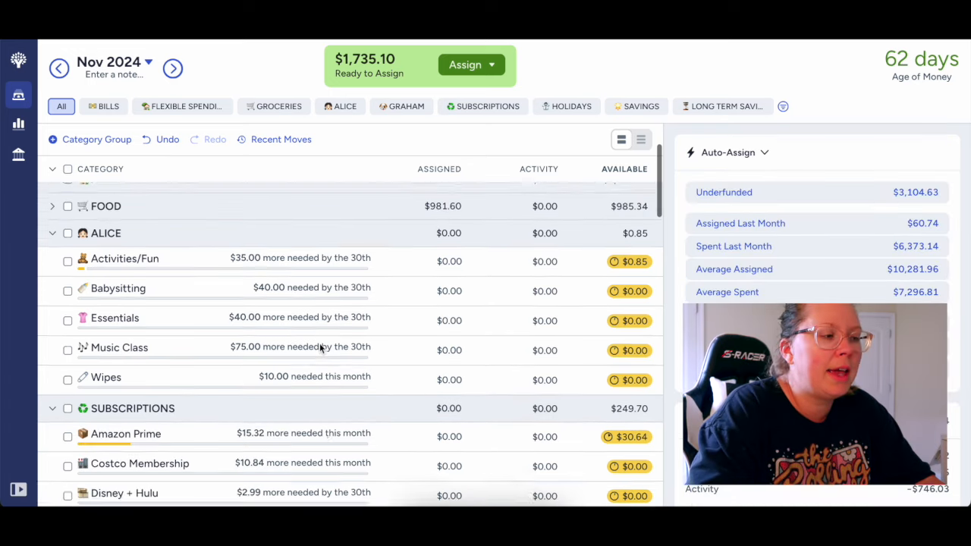
pyautogui.scroll(1, 319, 342)
pyautogui.click(449, 256)
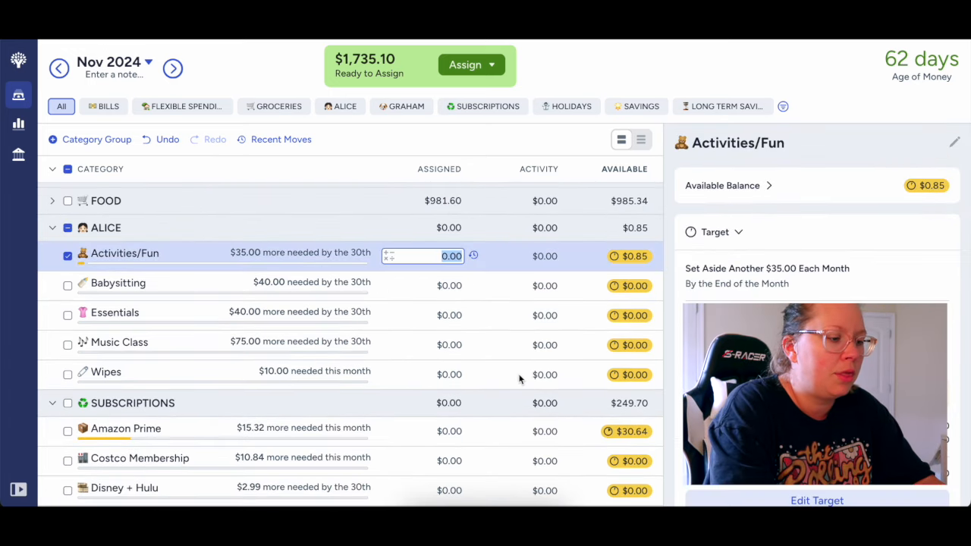
pyautogui.write('35.00')
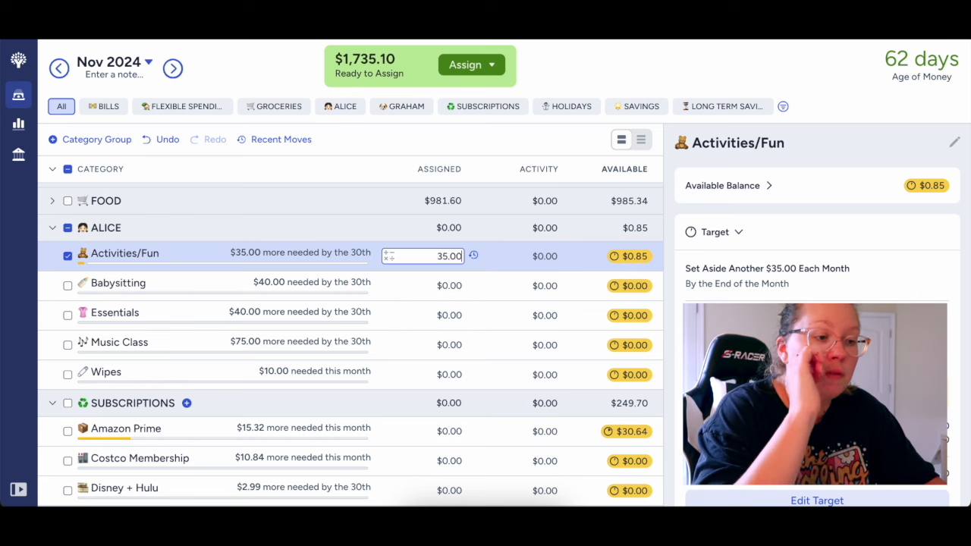
pyautogui.press('Return')
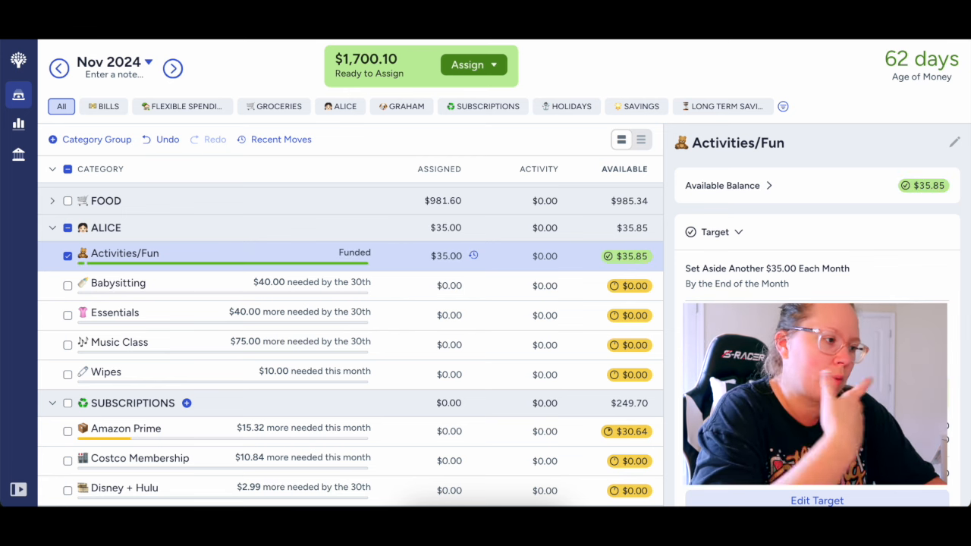
pyautogui.click(446, 285)
pyautogui.write('40')
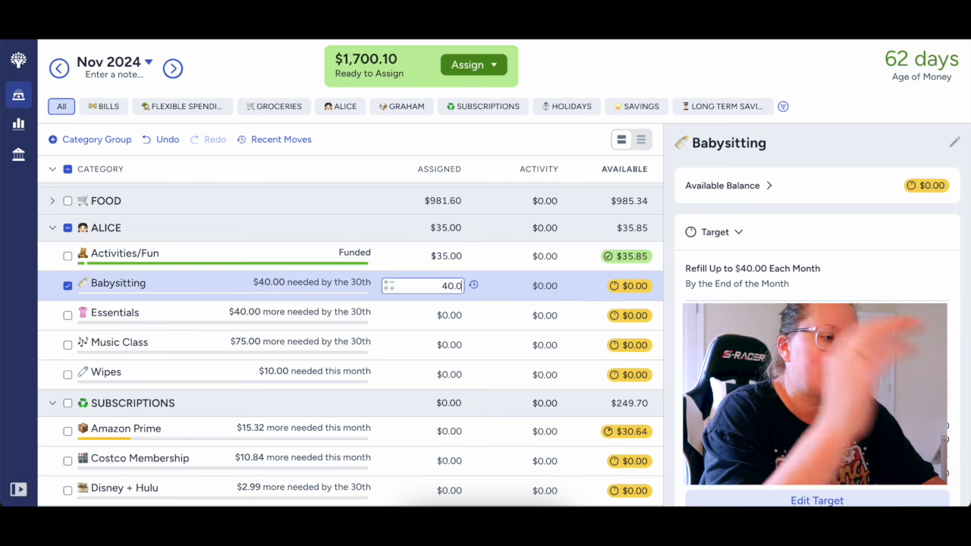
pyautogui.press('Return')
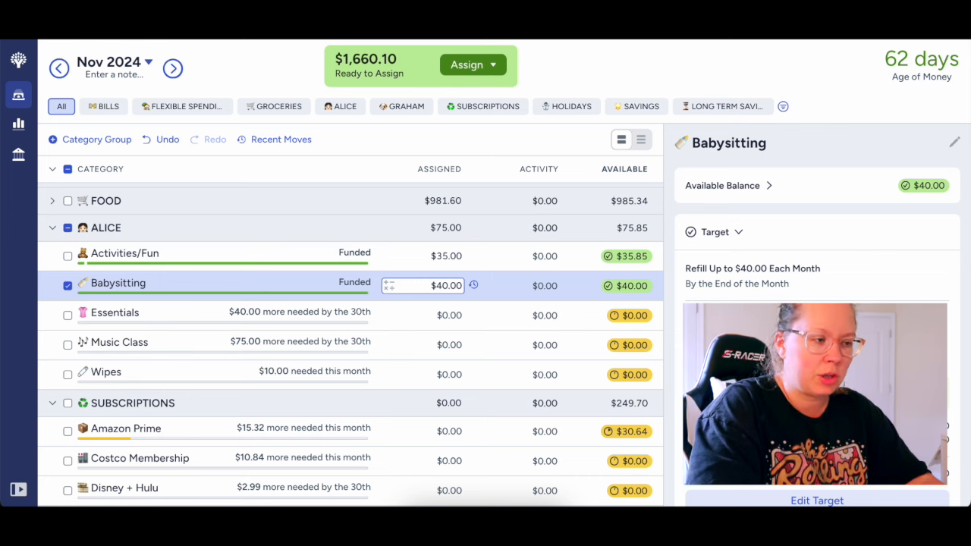
# Assign $40.00 to Essentials in the group below Food and review its target details
pyautogui.click(453, 315)
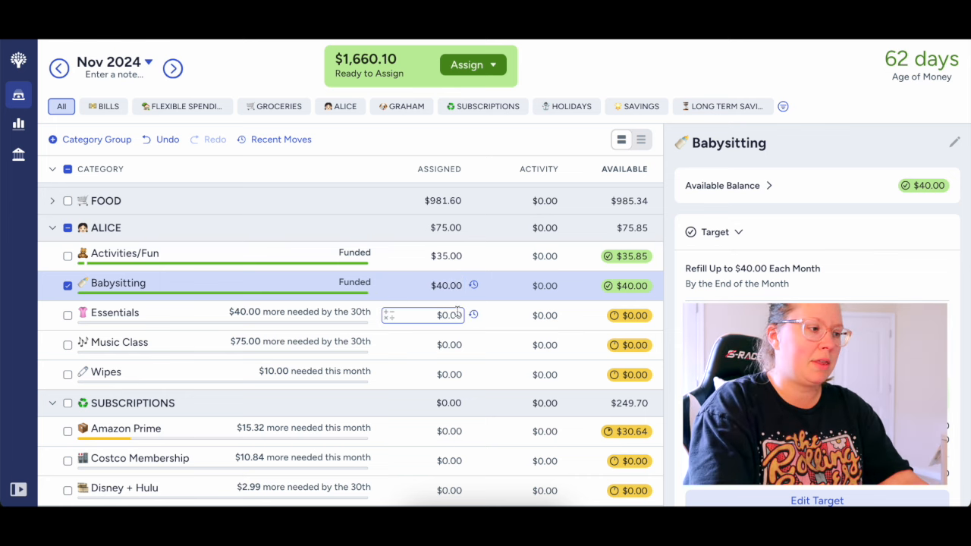
pyautogui.press('BackSpace')
pyautogui.write('40')
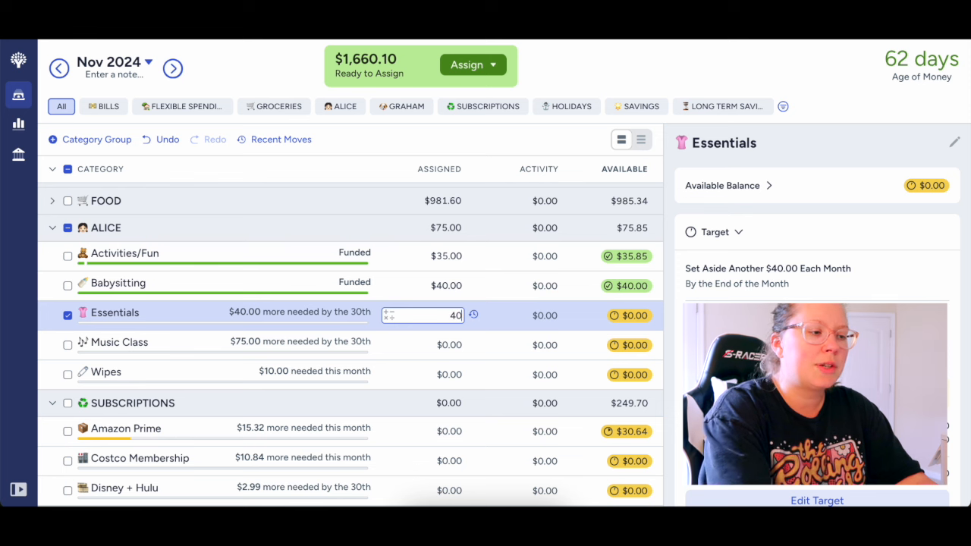
pyautogui.press('Return')
pyautogui.scroll(-5, 952, 370)
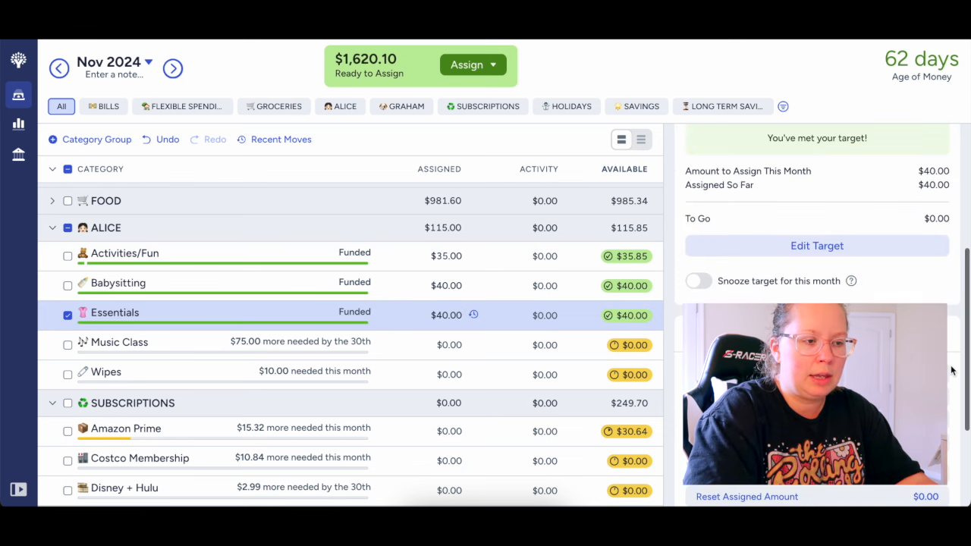
pyautogui.scroll(1, 952, 370)
pyautogui.scroll(5, 952, 370)
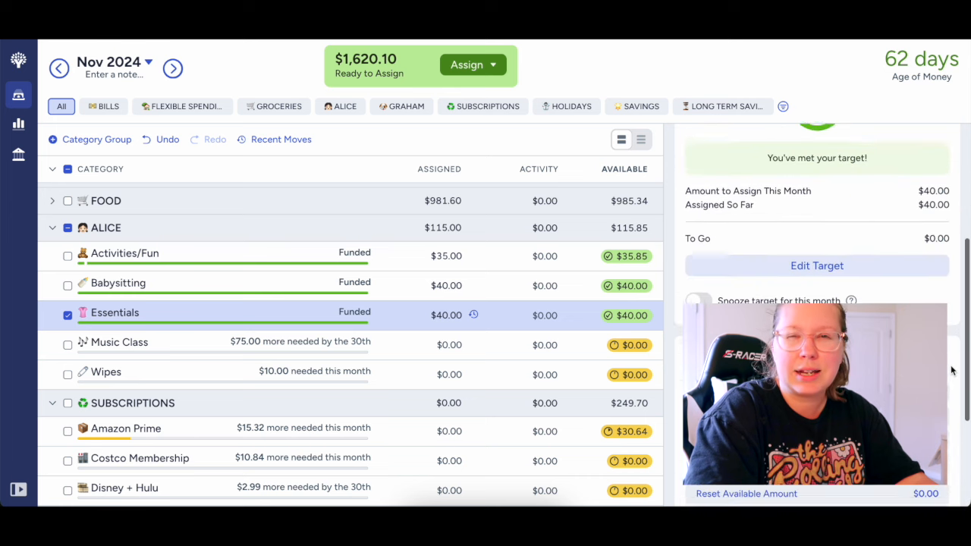
pyautogui.scroll(3, 952, 370)
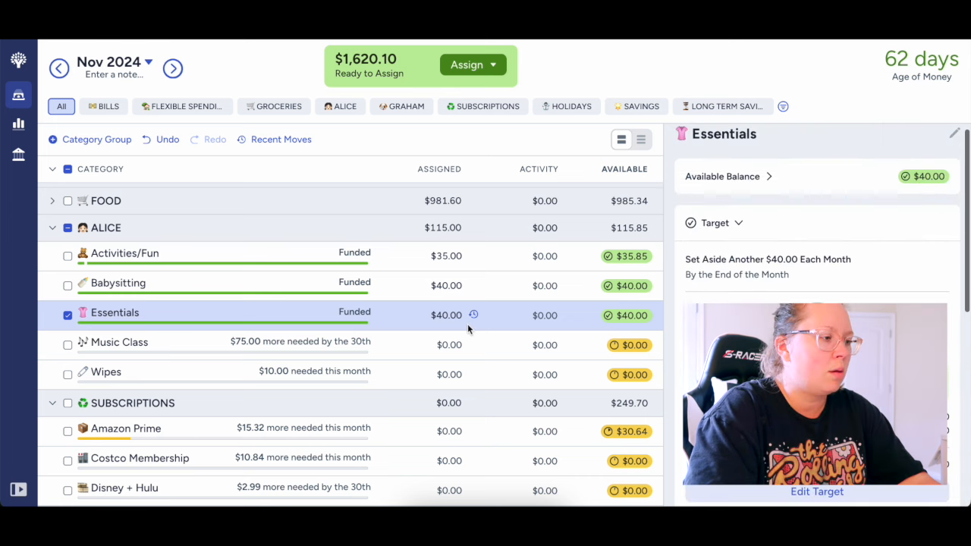
# Assign $75.00 to Music Class in the group below Food
pyautogui.click(451, 345)
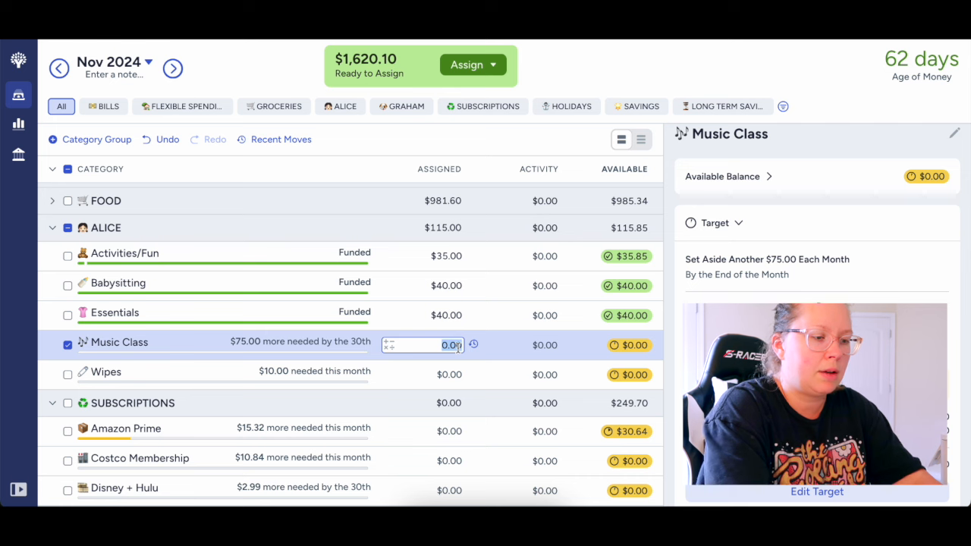
pyautogui.write('75')
pyautogui.press('Return')
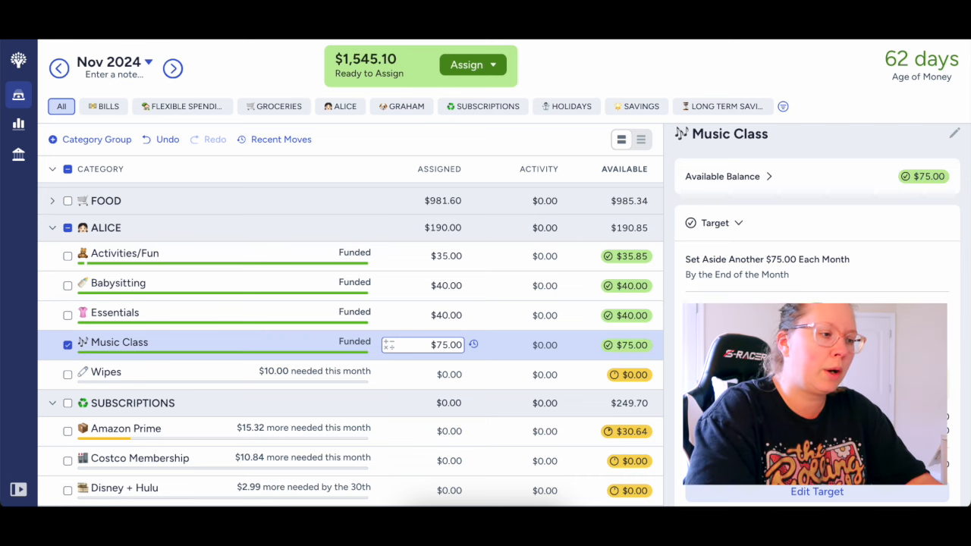
pyautogui.scroll(-2, 434, 368)
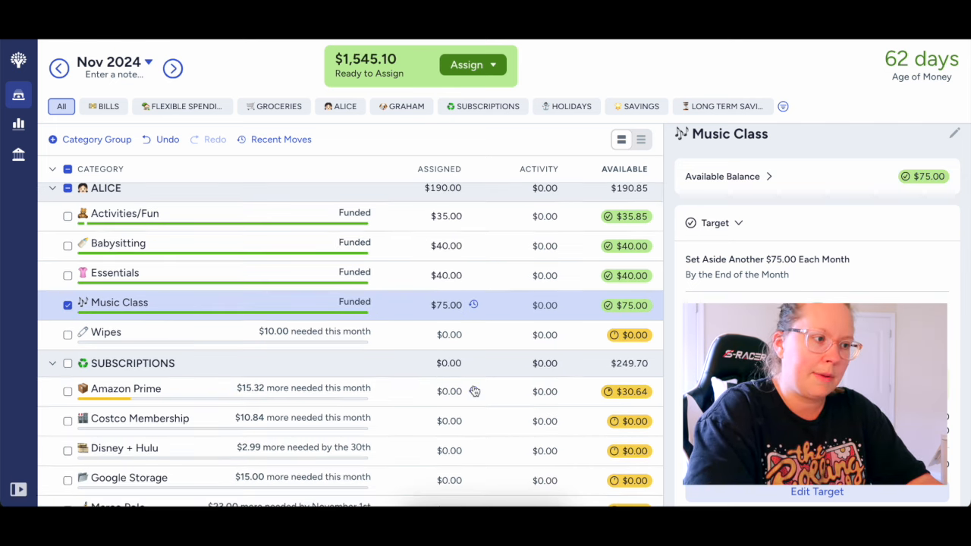
pyautogui.scroll(-1, 474, 391)
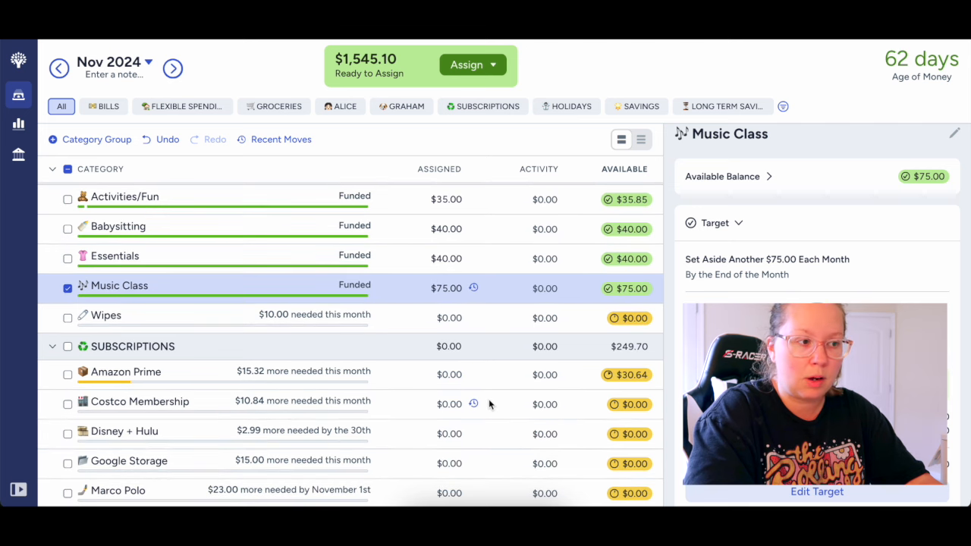
# Assign $10.00 to Wipes and collapse the category group directly above Subscriptions
pyautogui.scroll(-1, 489, 402)
pyautogui.scroll(-2, 488, 402)
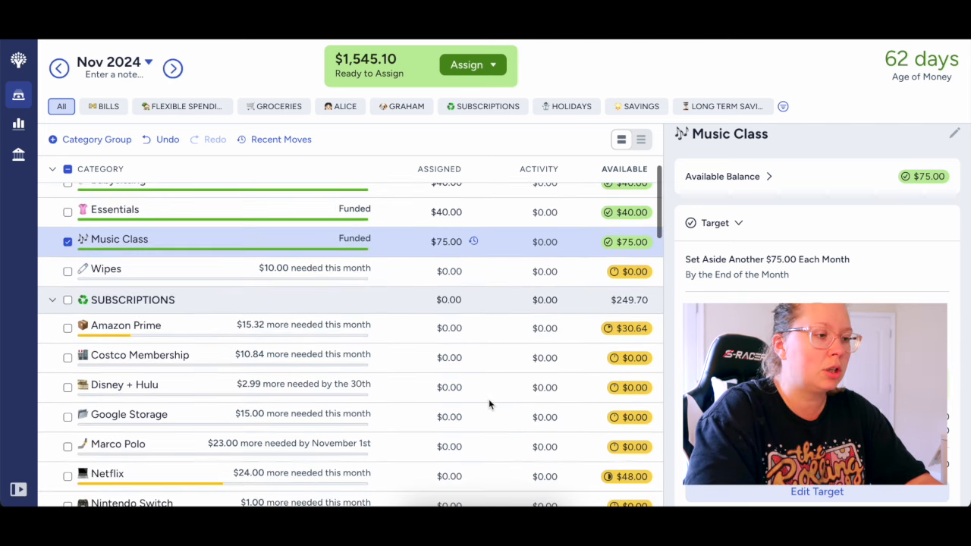
pyautogui.scroll(-1, 489, 402)
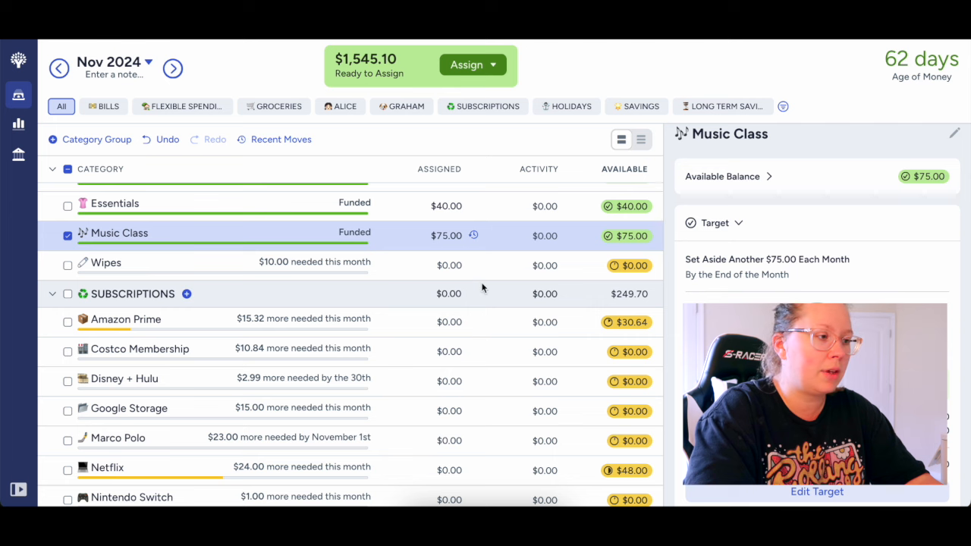
pyautogui.click(449, 265)
pyautogui.write('10.00')
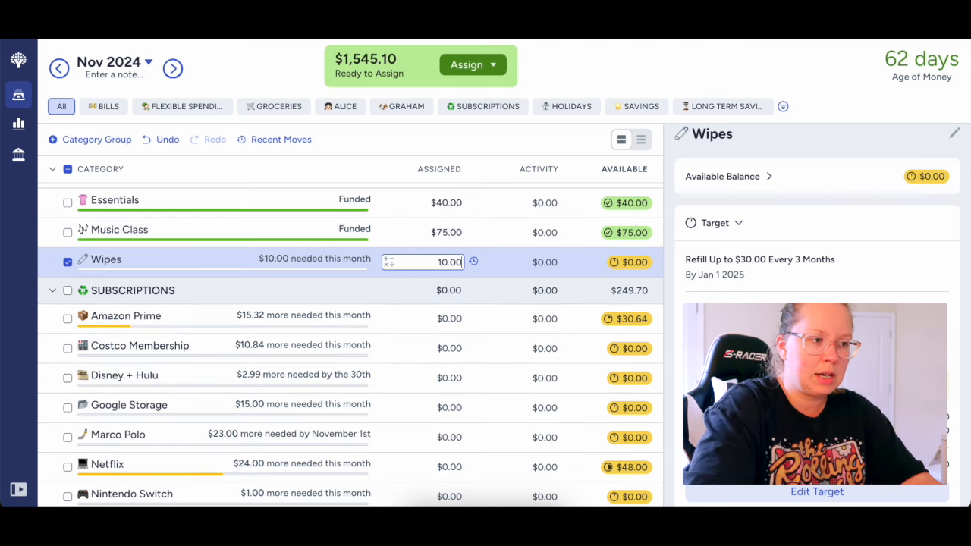
pyautogui.press('Return')
pyautogui.scroll(-2, 449, 303)
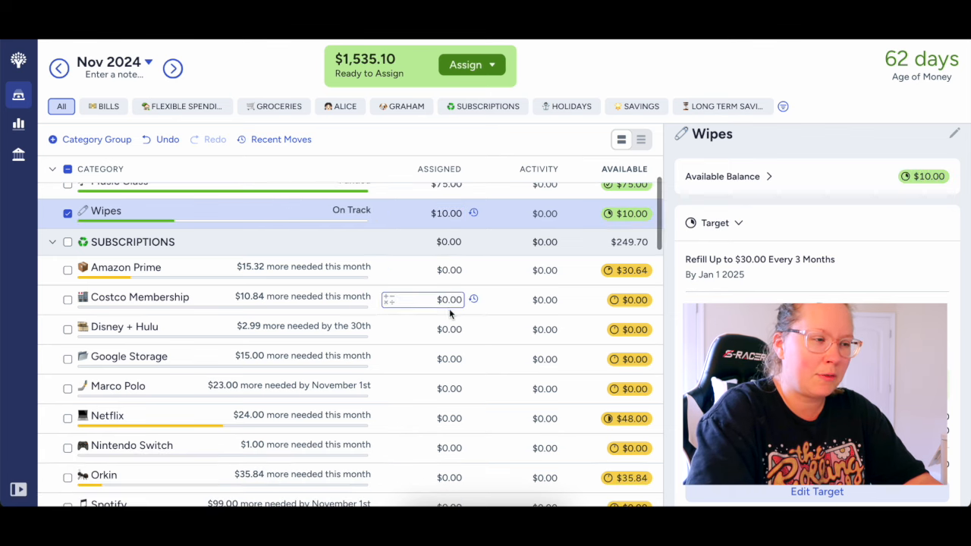
pyautogui.scroll(2, 449, 309)
pyautogui.scroll(-1, 488, 305)
pyautogui.scroll(1, 486, 305)
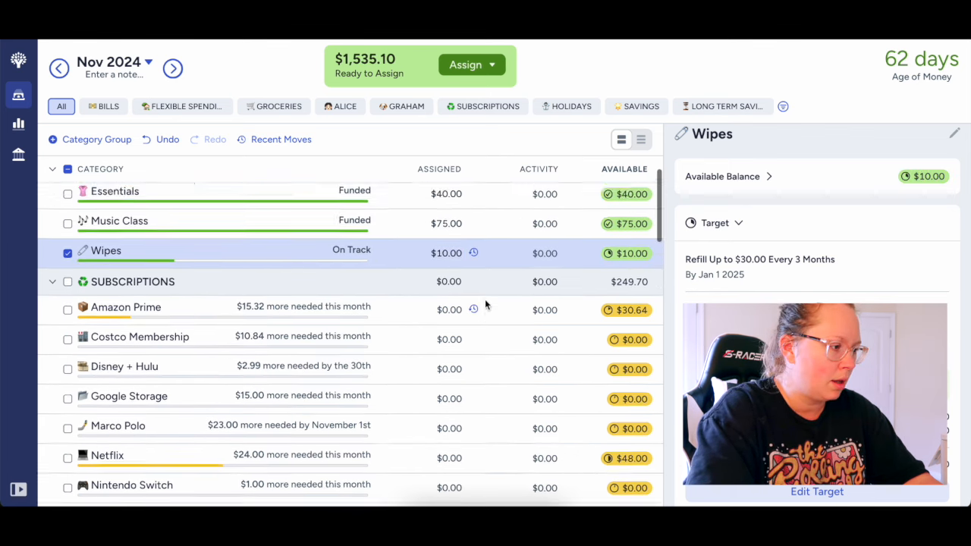
pyautogui.scroll(-1, 234, 322)
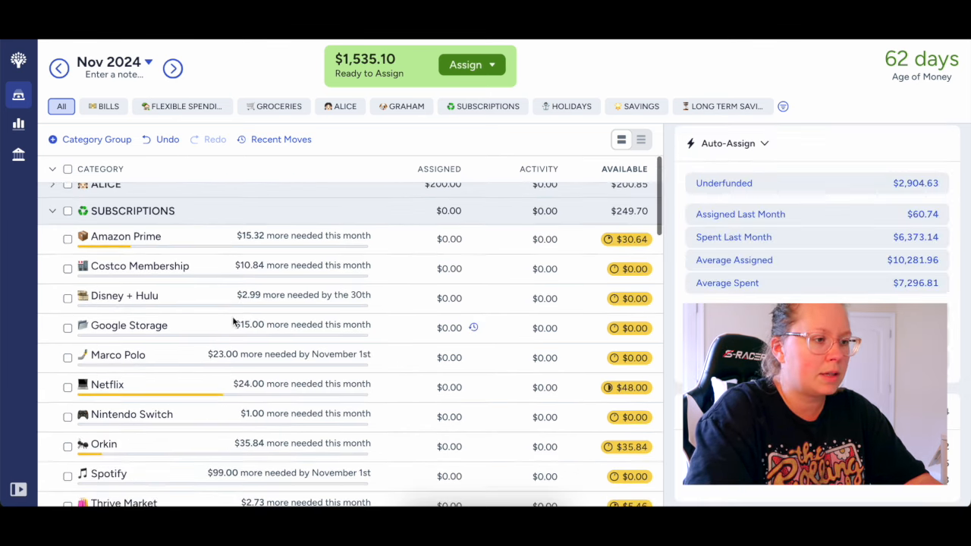
# Assign $15.32 to Amazon Prime and $10.84 to Costco Membership in the Subscriptions group
pyautogui.scroll(-1, 232, 316)
pyautogui.scroll(1, 324, 332)
pyautogui.scroll(-1, 364, 300)
pyautogui.click(444, 228)
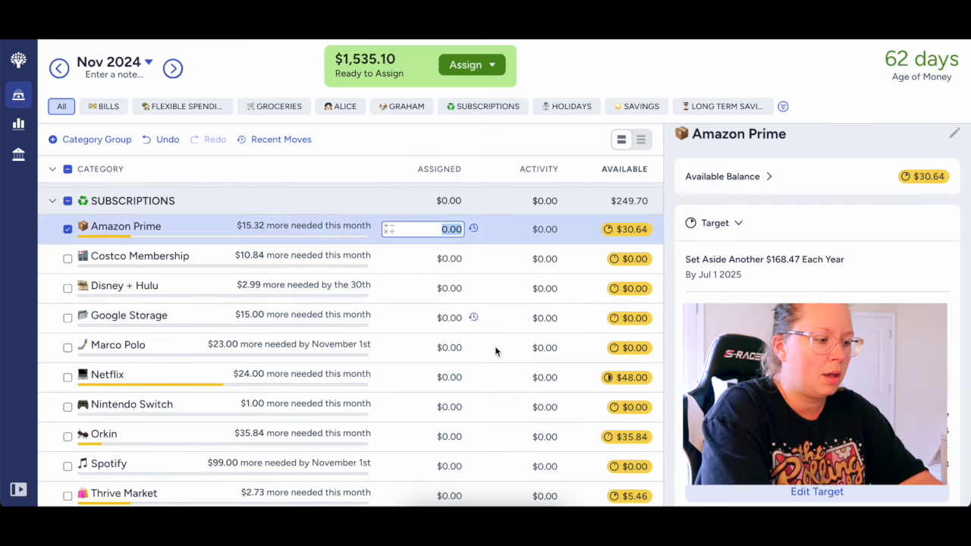
pyautogui.write('15.32')
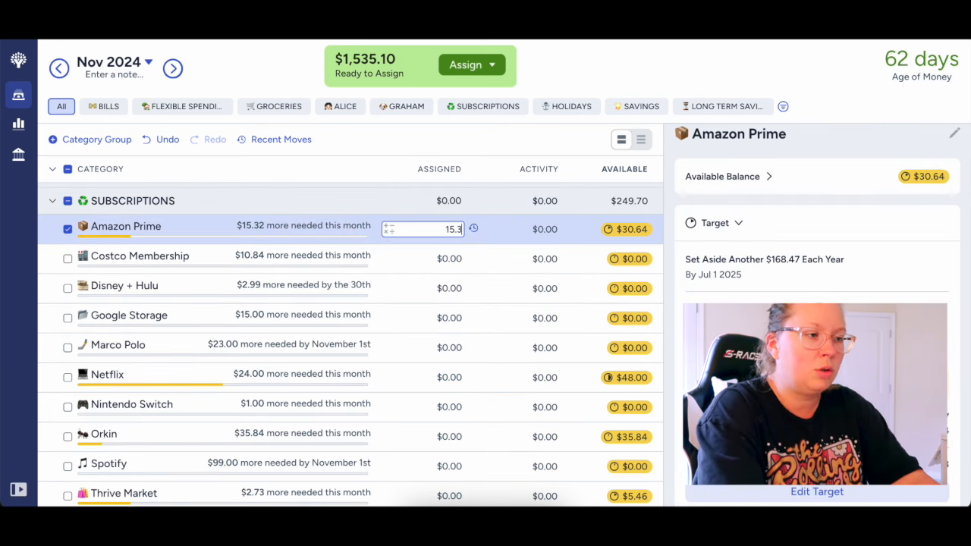
pyautogui.press('Return')
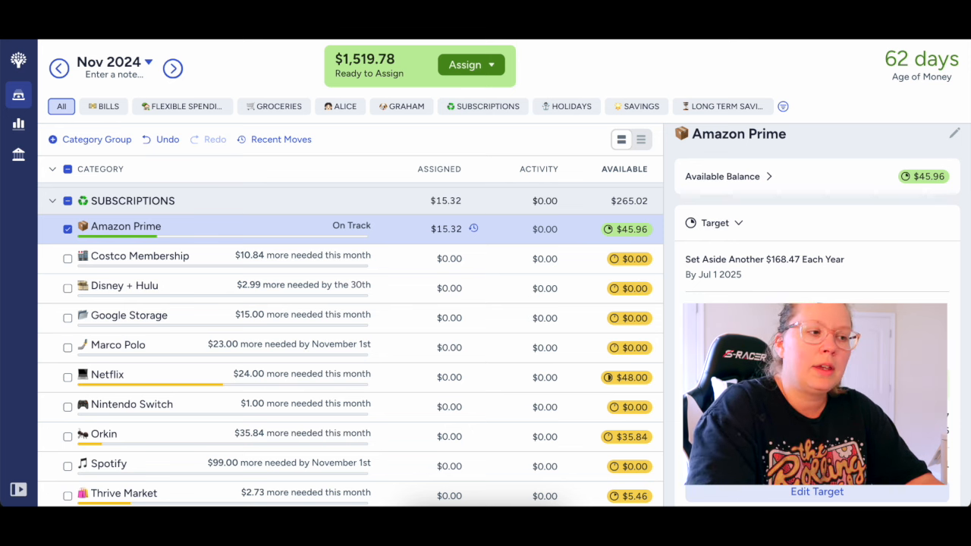
pyautogui.click(453, 258)
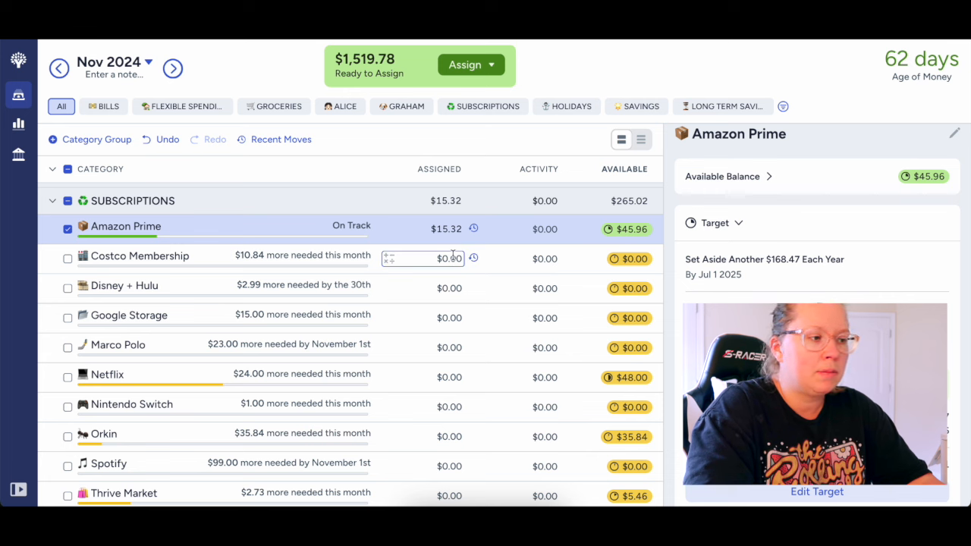
pyautogui.write('10')
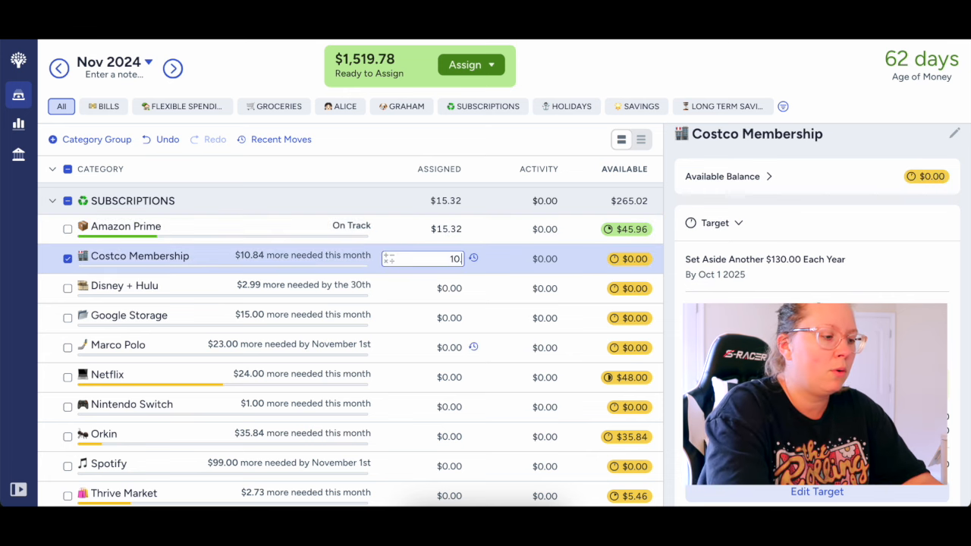
pyautogui.write('.84')
pyautogui.press('Return')
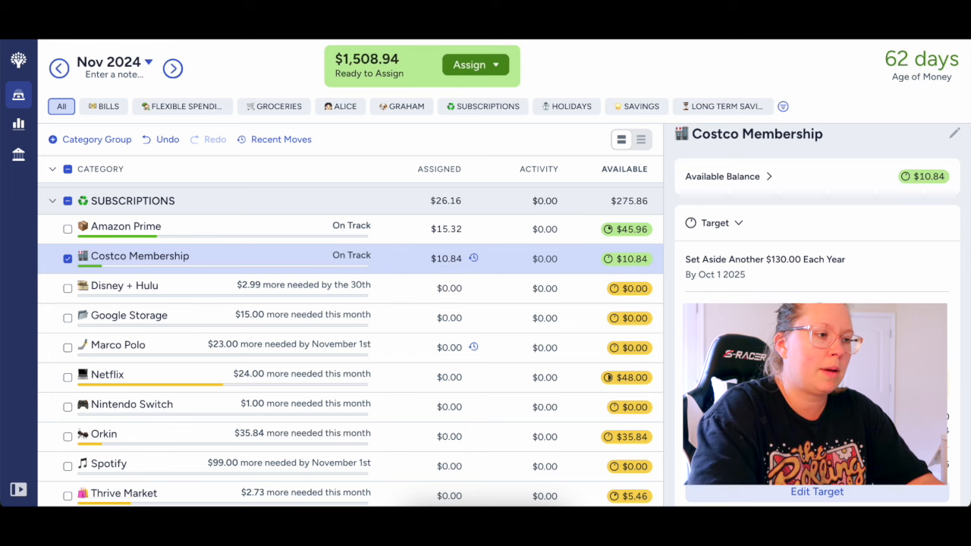
# Assign $2.99 to Disney + Hulu and $15.00 to Google Storage in the Subscriptions group
pyautogui.scroll(-1, 492, 335)
pyautogui.click(451, 258)
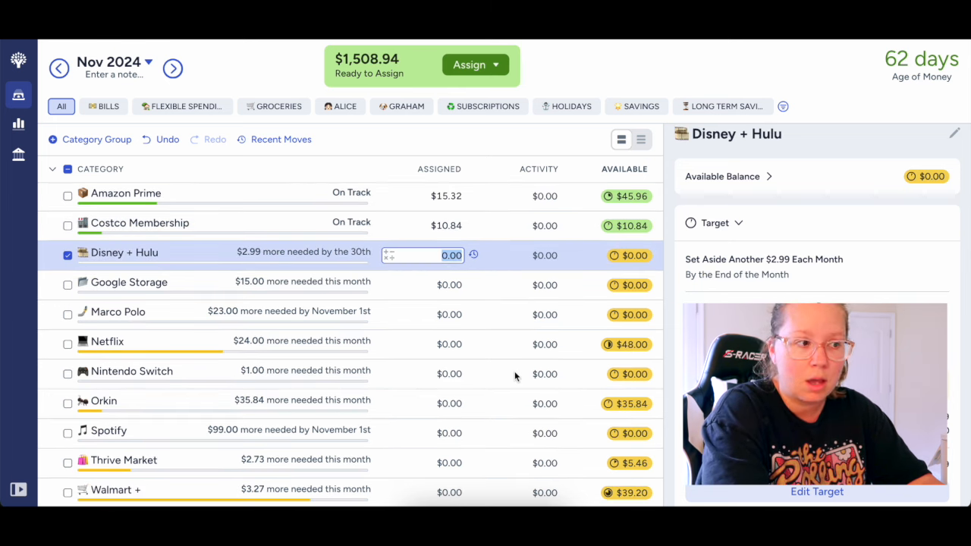
pyautogui.write('2.99')
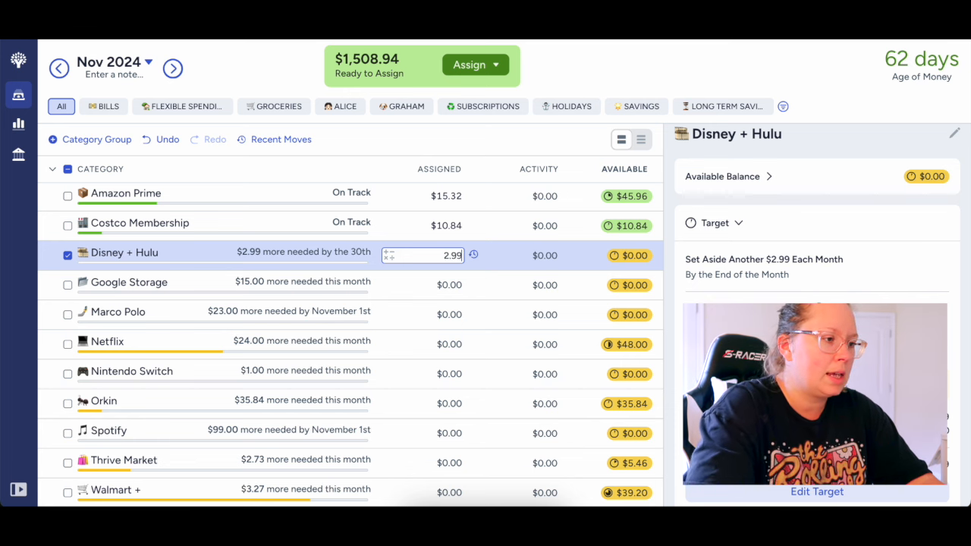
pyautogui.press('Return')
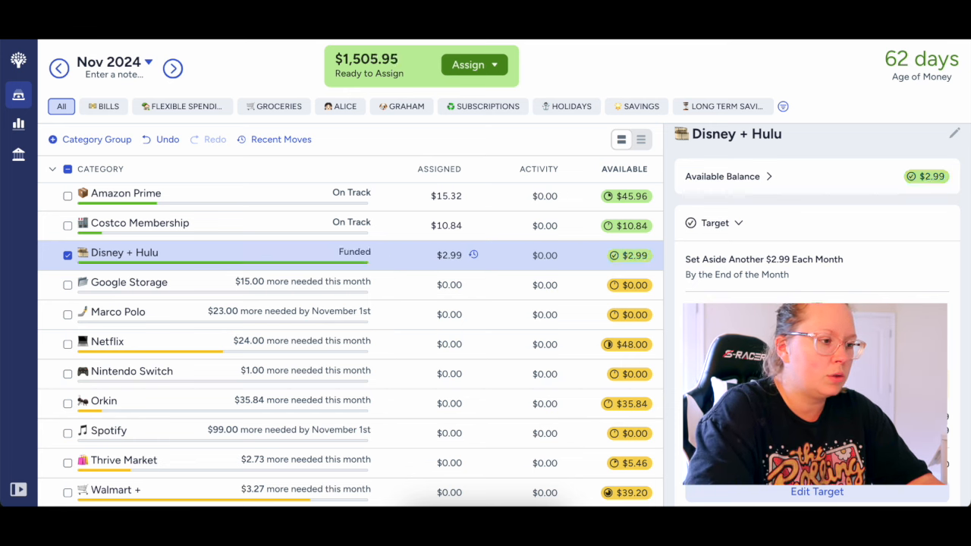
pyautogui.click(441, 287)
pyautogui.write('15.00')
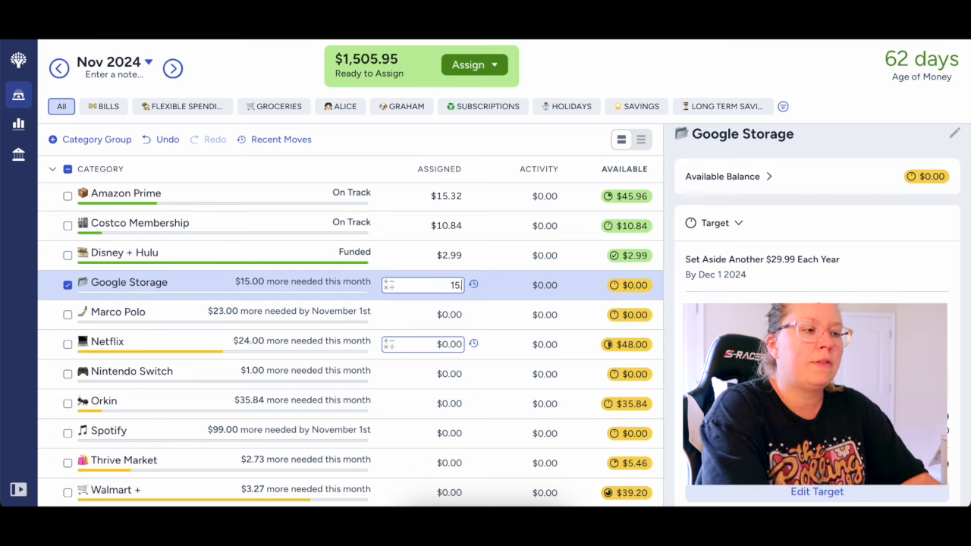
pyautogui.press('Return')
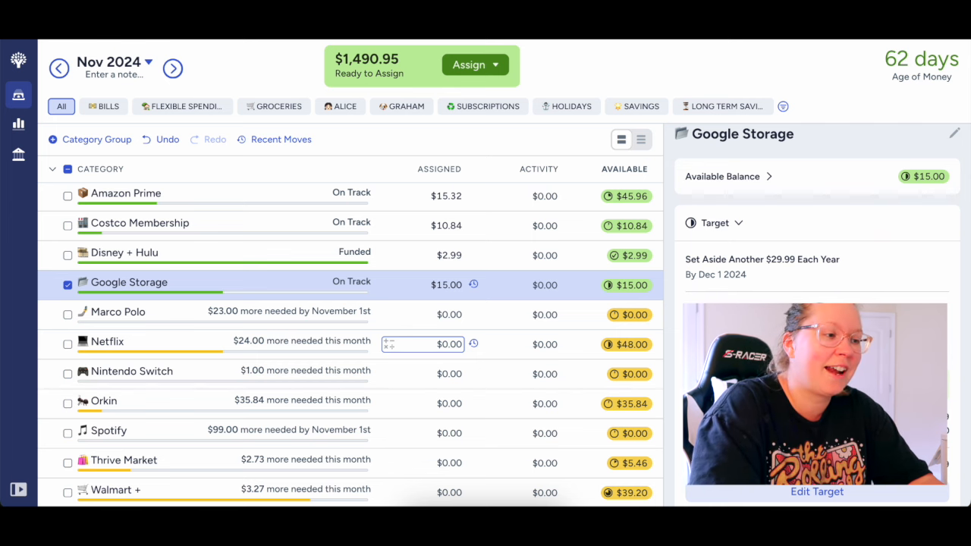
# Assign $23.00 to Marco Polo and $24.00 to Netflix in the Subscriptions group
pyautogui.scroll(-1, 425, 344)
pyautogui.click(440, 302)
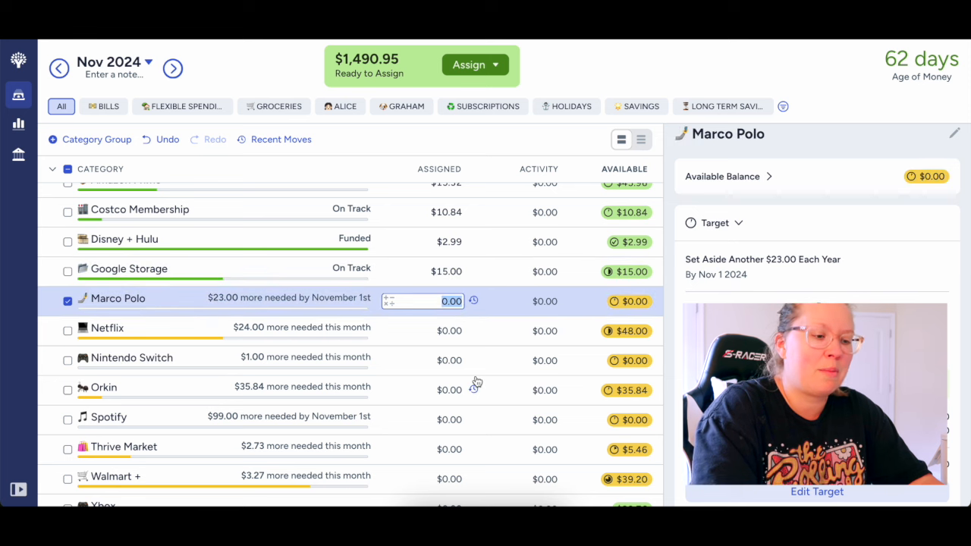
pyautogui.write('23')
pyautogui.press('Return')
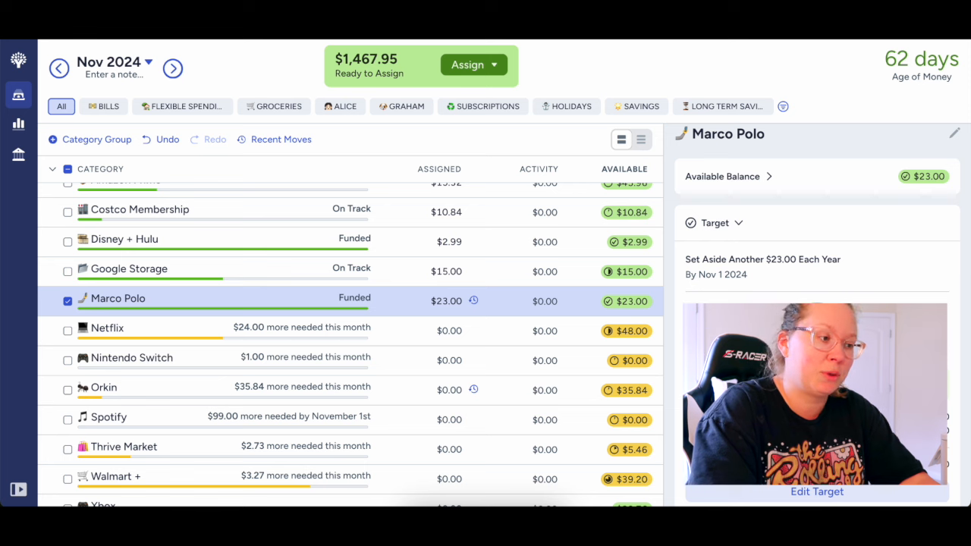
pyautogui.click(458, 329)
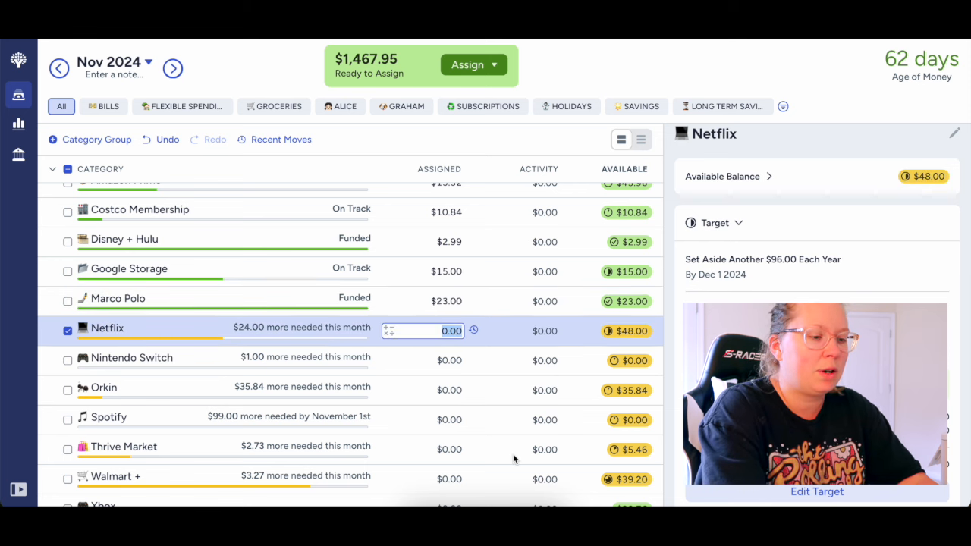
pyautogui.write('24.00')
pyautogui.press('Return')
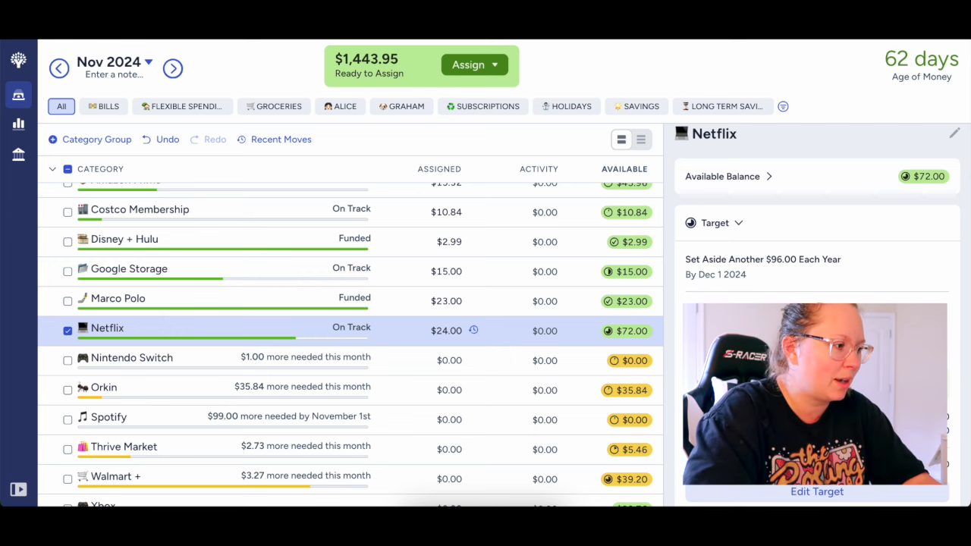
# Assign $1.00 to Nintendo Switch and $35.84 to Orkin in the Subscriptions group
pyautogui.scroll(-1, 520, 369)
pyautogui.click(455, 324)
pyautogui.write('1.00')
pyautogui.press('Return')
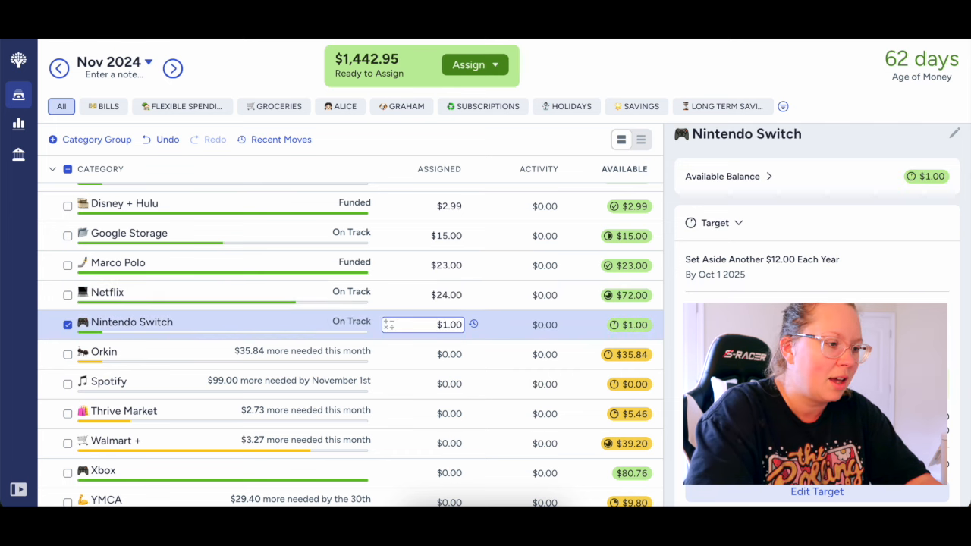
pyautogui.scroll(-1, 440, 330)
pyautogui.click(440, 331)
pyautogui.write('35.84')
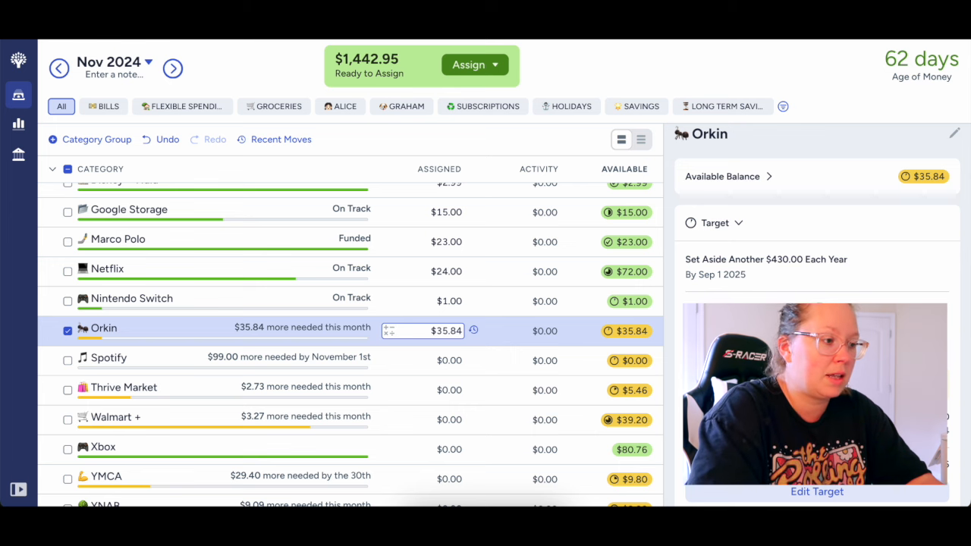
pyautogui.press('Return')
# Assign $99.00 to Spotify and $2.73 to Thrive Market in the Subscriptions group
pyautogui.scroll(-2, 446, 310)
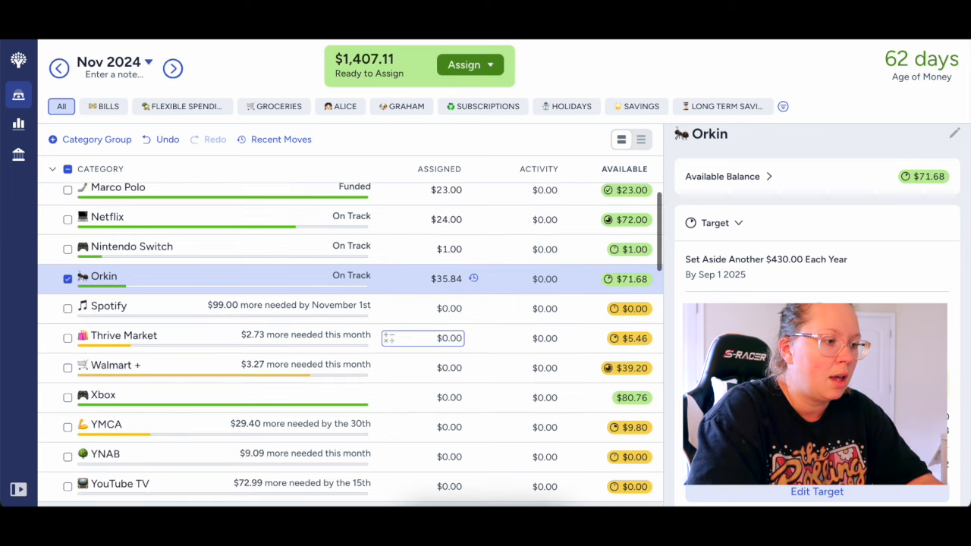
pyautogui.click(447, 308)
pyautogui.write('99.00')
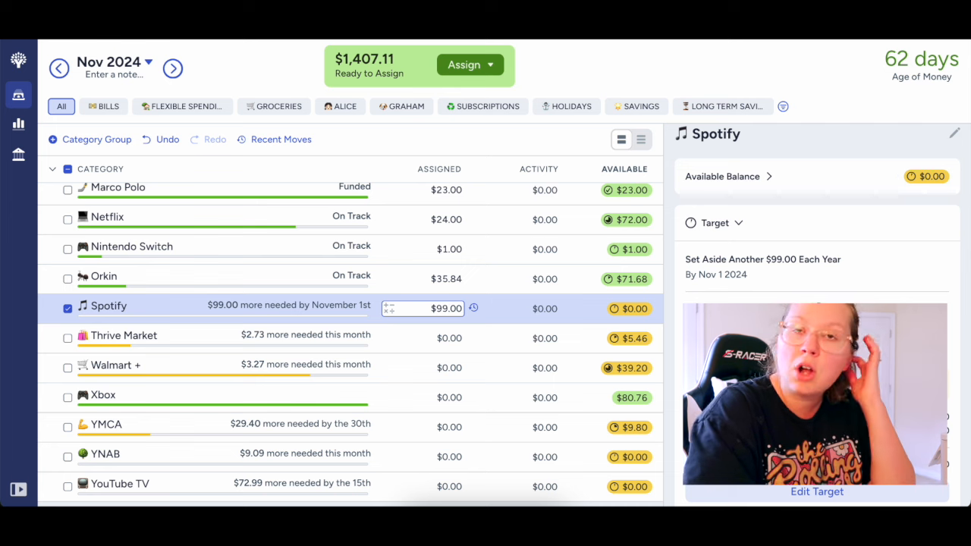
pyautogui.press('Return')
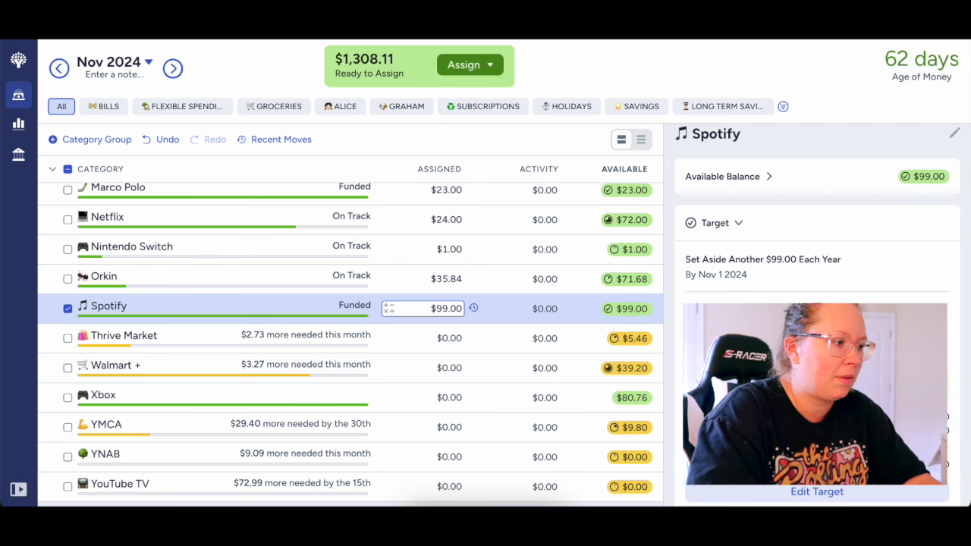
pyautogui.scroll(-1, 440, 309)
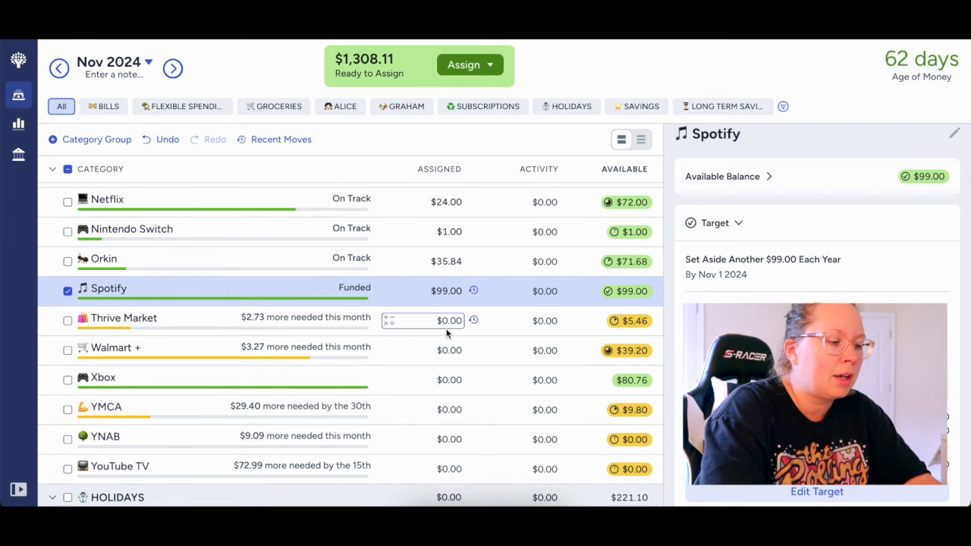
pyautogui.click(447, 326)
pyautogui.write('2.73')
pyautogui.press('Return')
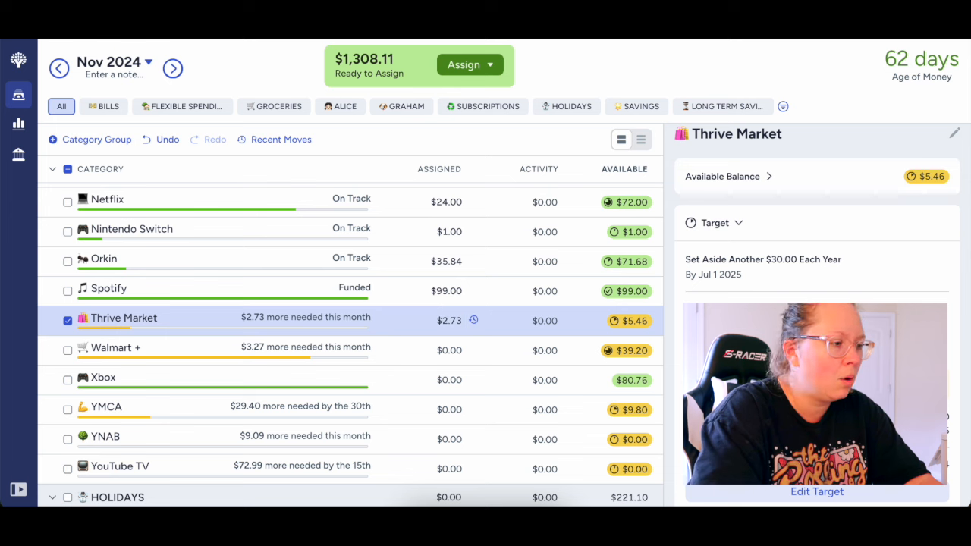
# Assign $3.27 to Walmart + and $29.40 to YMCA in the Subscriptions group
pyautogui.click(455, 350)
pyautogui.write('3.27')
pyautogui.press('Return')
pyautogui.scroll(-1, 458, 314)
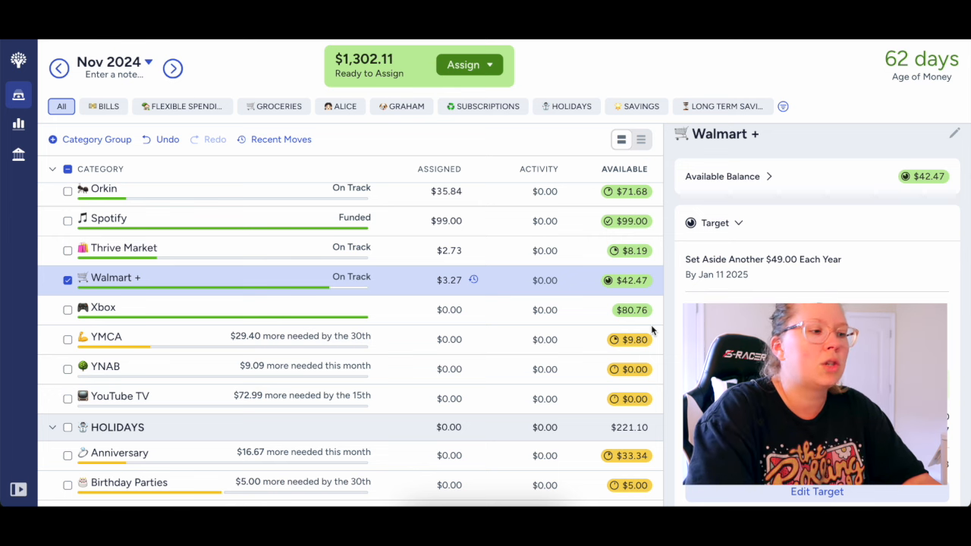
pyautogui.scroll(-1, 651, 329)
pyautogui.click(456, 331)
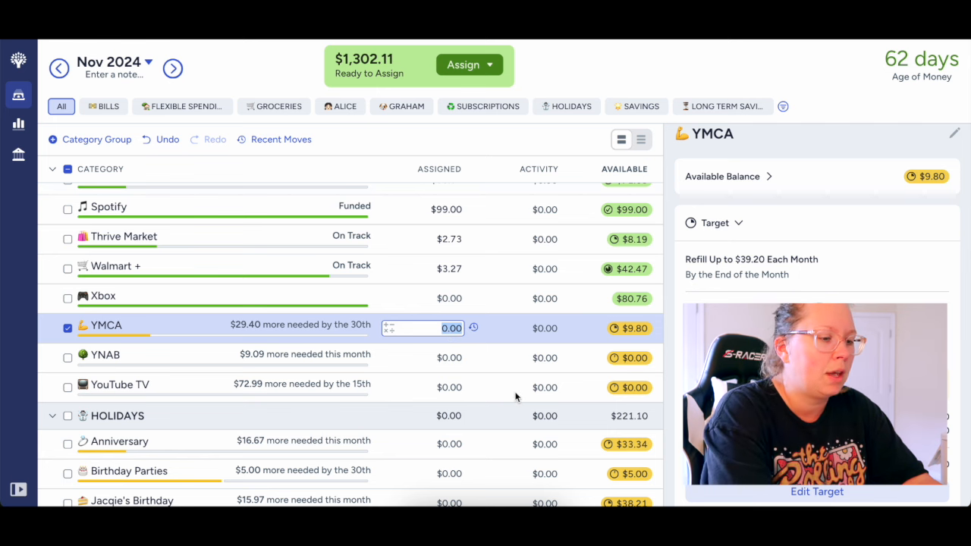
pyautogui.write('29.40')
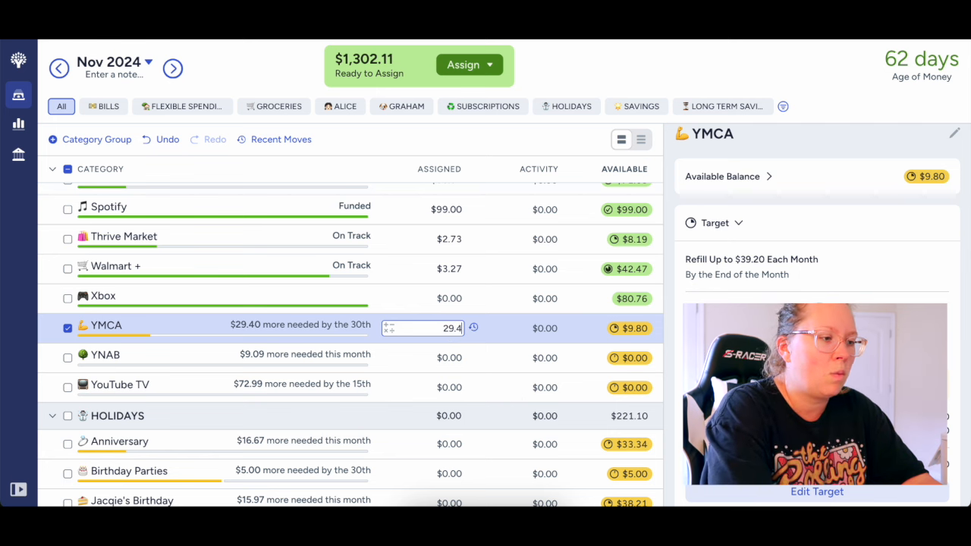
pyautogui.press('Return')
# Assign $9.09 to YNAB and $72.99 to YouTube TV in the Subscriptions group
pyautogui.scroll(-2, 495, 384)
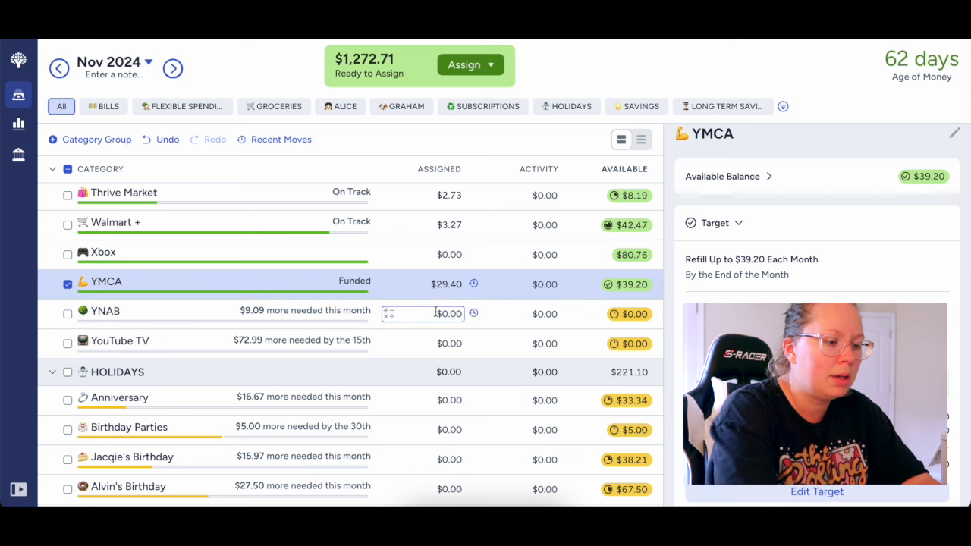
pyautogui.click(436, 314)
pyautogui.press('BackSpace')
pyautogui.write('9.09')
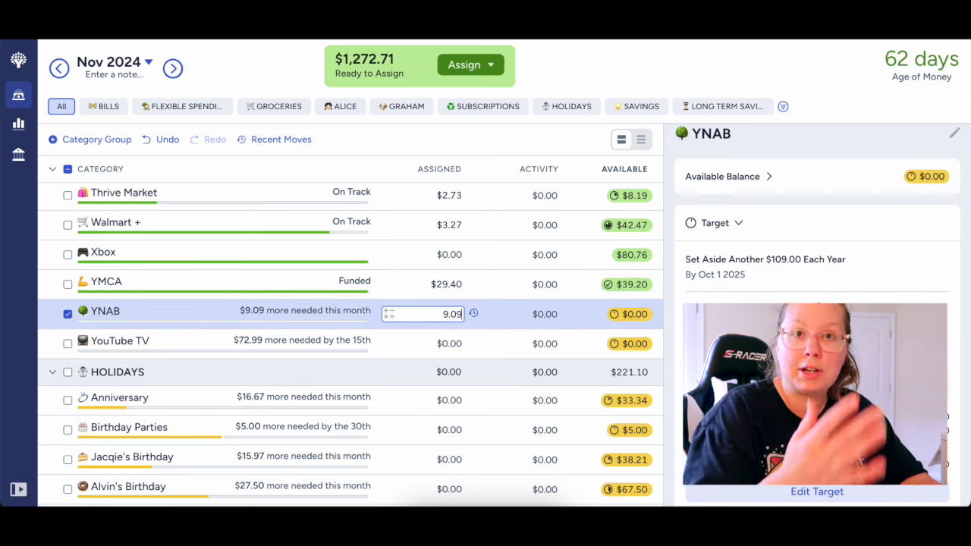
pyautogui.press('Return')
pyautogui.scroll(-1, 437, 327)
pyautogui.click(438, 327)
pyautogui.write('72.99')
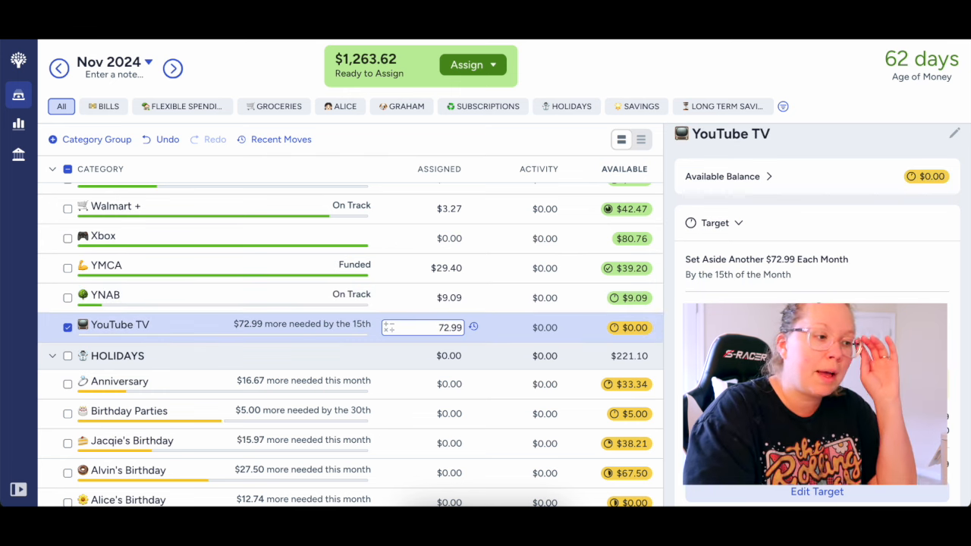
pyautogui.press('Return')
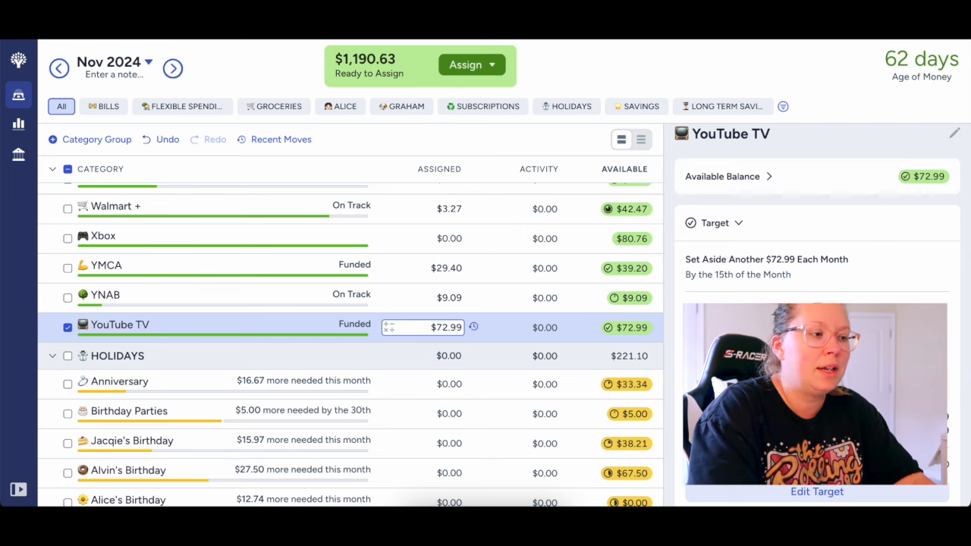
# Clear the category selection and collapse the Subscriptions group
pyautogui.scroll(-1, 425, 318)
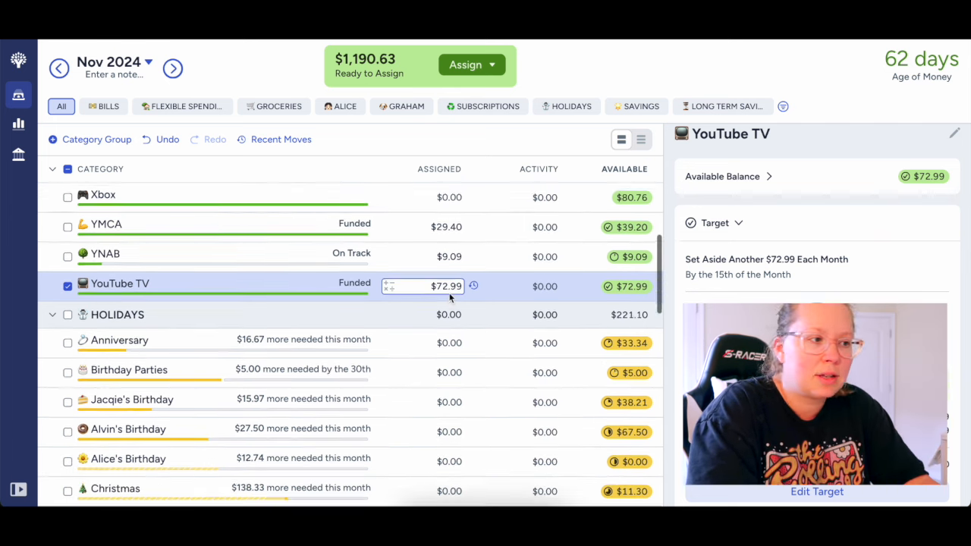
pyautogui.scroll(1, 425, 300)
pyautogui.scroll(1, 449, 333)
pyautogui.scroll(-2, 450, 333)
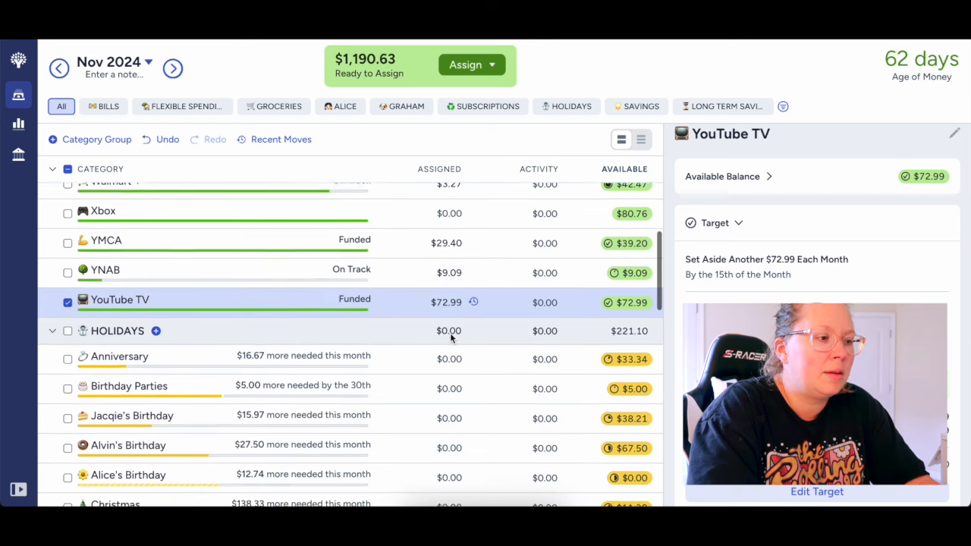
pyautogui.scroll(-1, 473, 351)
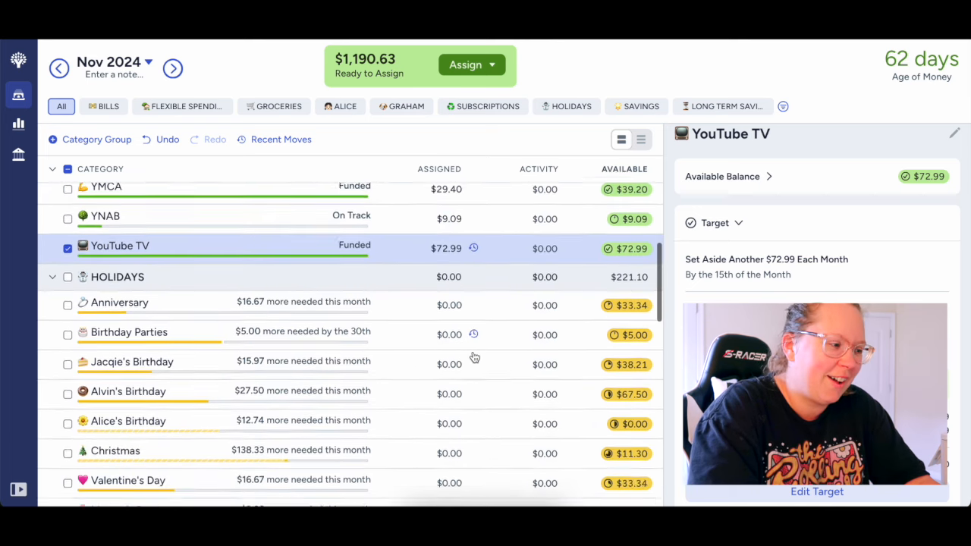
pyautogui.scroll(3, 474, 356)
pyautogui.scroll(1, 474, 356)
pyautogui.click(67, 402)
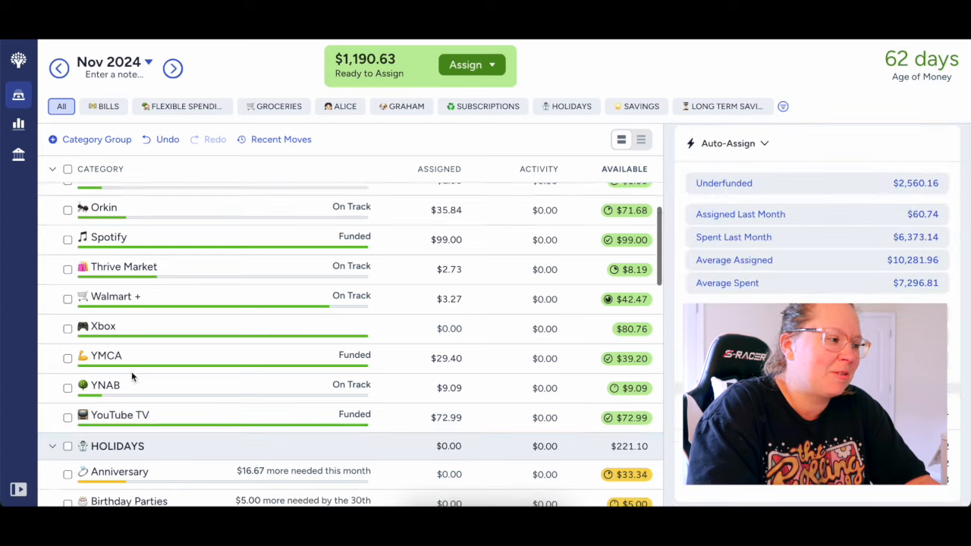
pyautogui.scroll(6, 78, 238)
pyautogui.scroll(1, 78, 238)
pyautogui.click(52, 234)
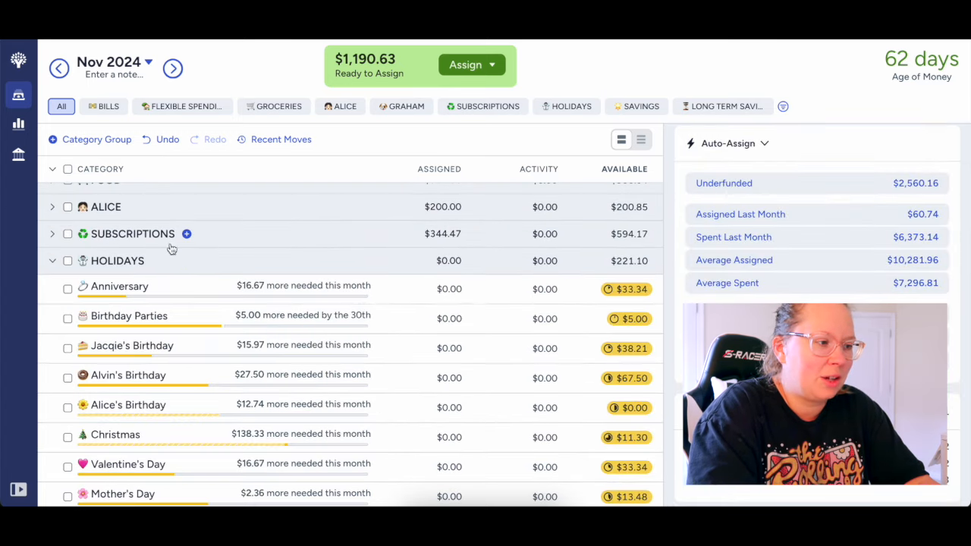
# Assign $16.67 to Anniversary and $5.00 to Birthday Parties in the Holidays group
pyautogui.scroll(-2, 363, 302)
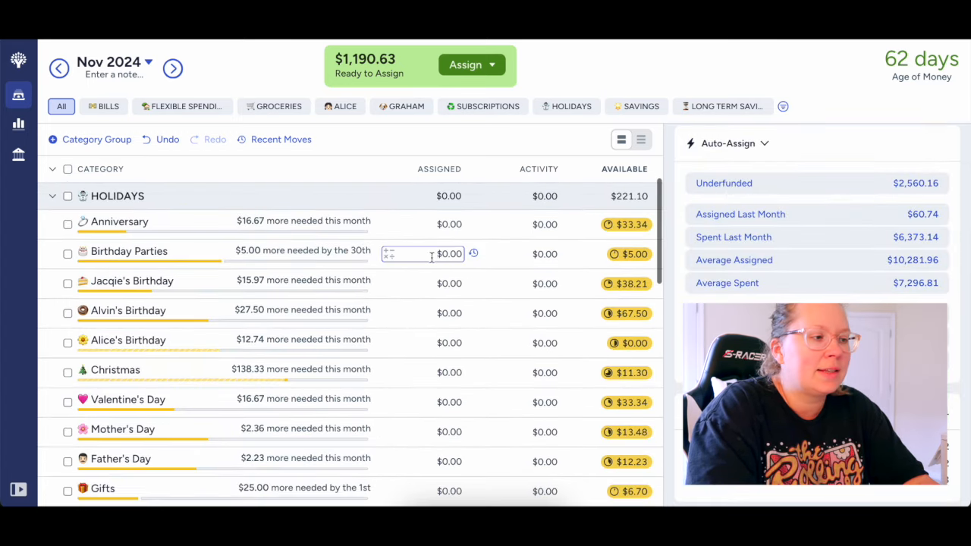
pyautogui.click(447, 228)
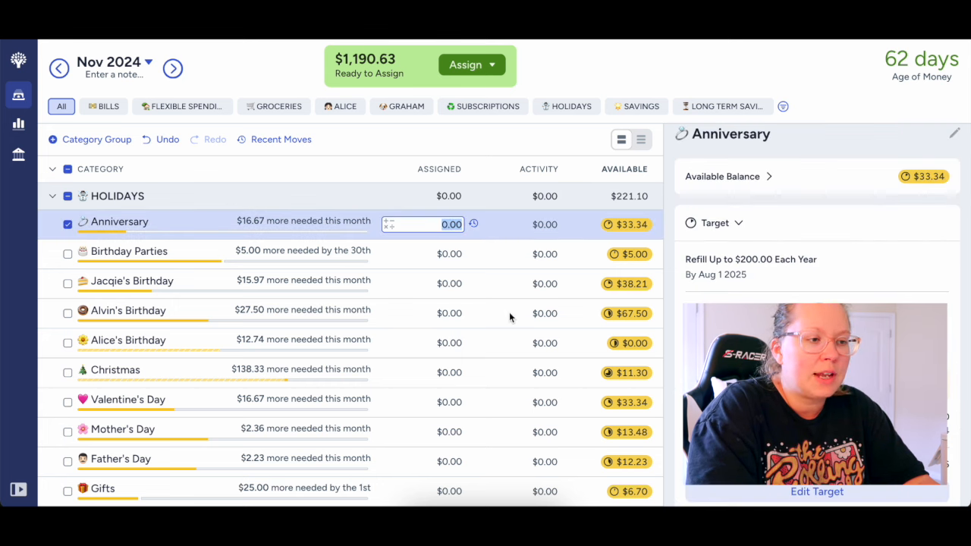
pyautogui.scroll(1, 509, 317)
pyautogui.scroll(-1, 509, 317)
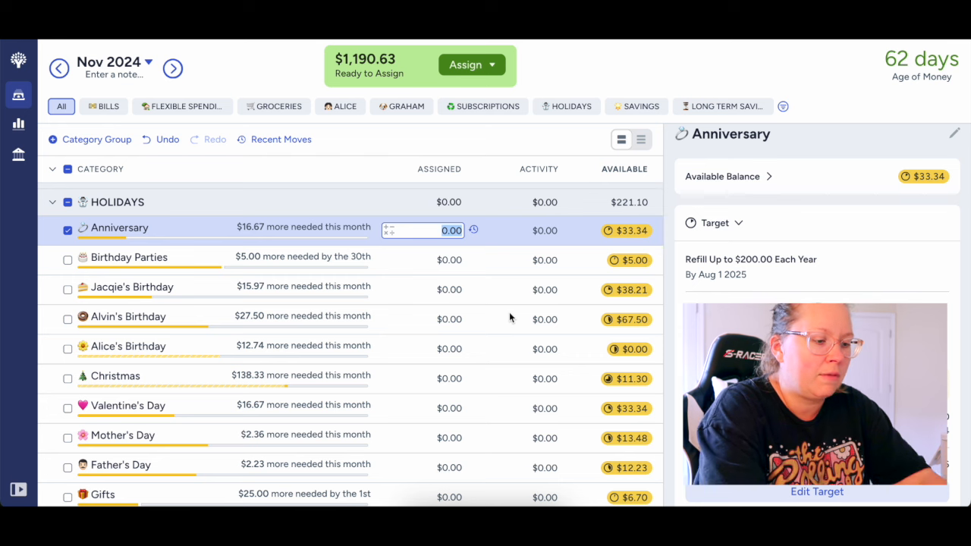
pyautogui.write('16.67')
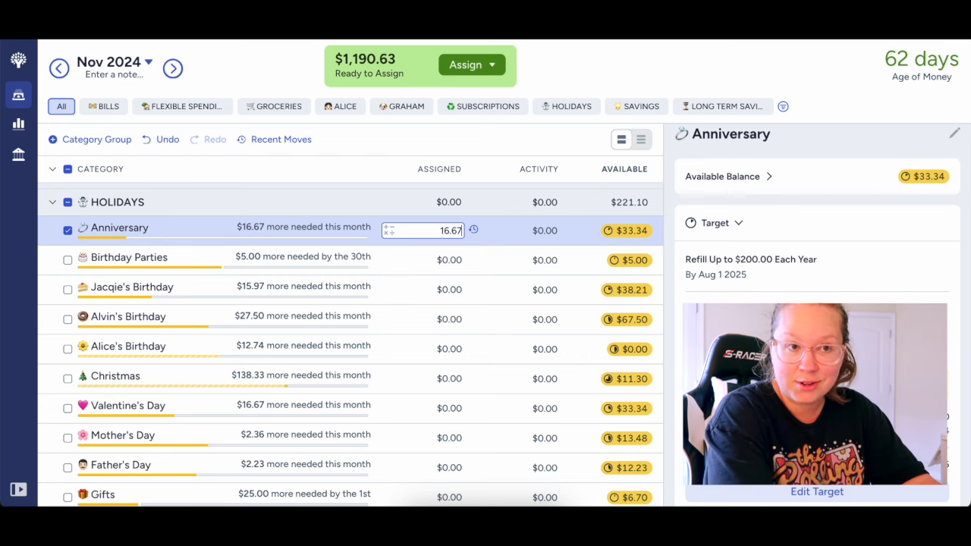
pyautogui.press('Return')
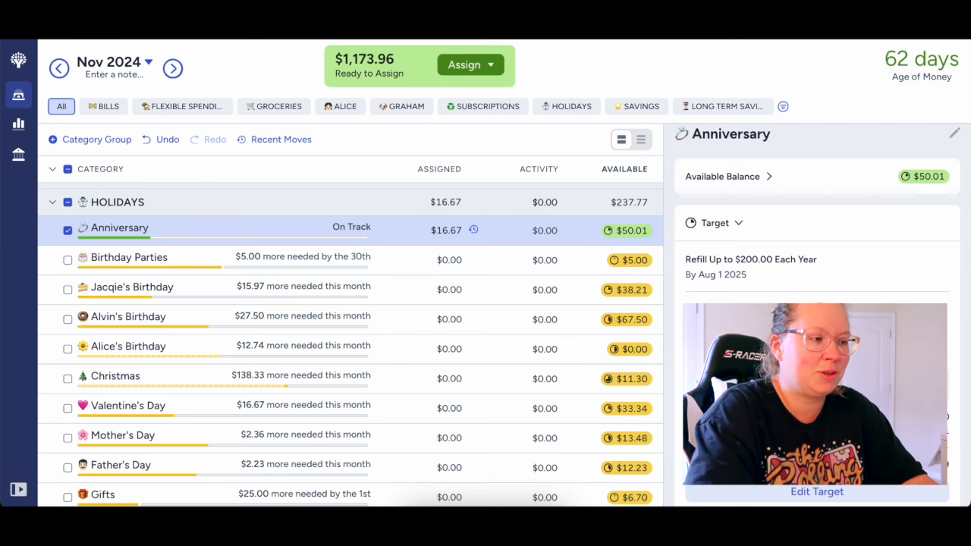
pyautogui.click(449, 260)
pyautogui.write('5.00')
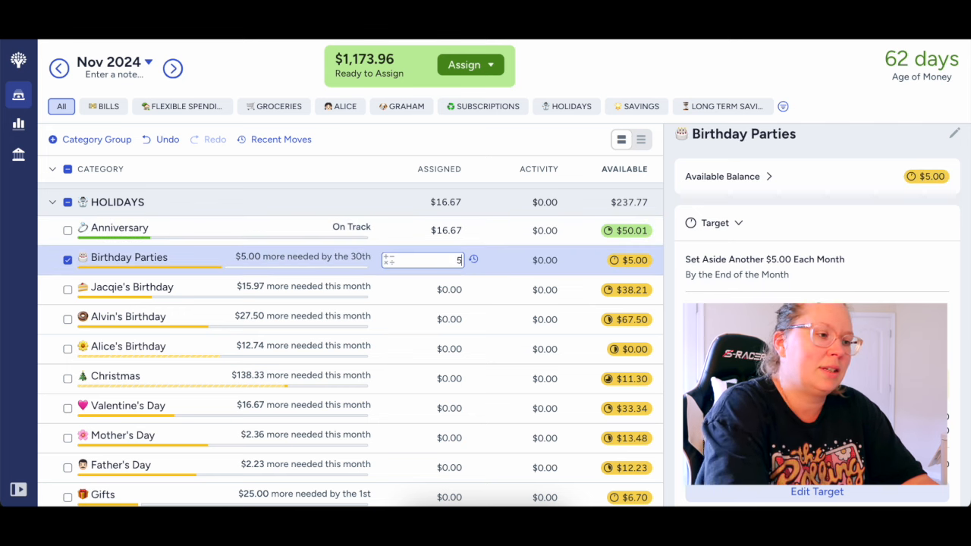
pyautogui.press('Return')
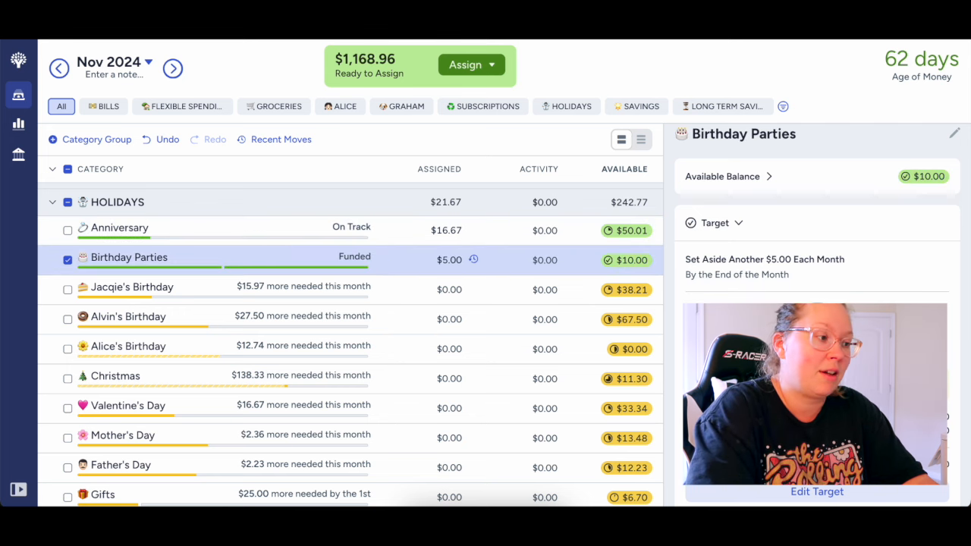
# Assign $15.97 and $27.50, in that order, to the two personal birthday categories directly below Birthday Parties
pyautogui.click(454, 290)
pyautogui.write('15.97')
pyautogui.press('Return')
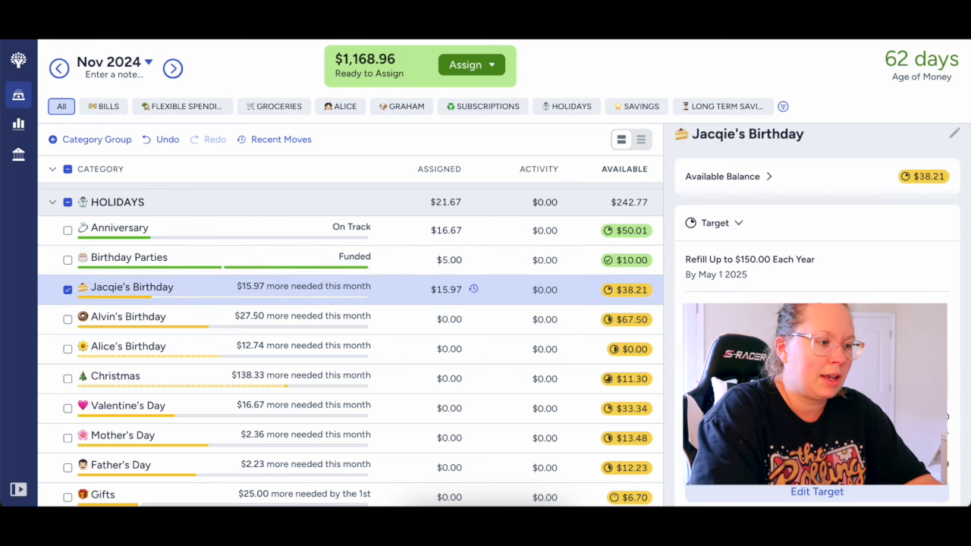
pyautogui.click(453, 320)
pyautogui.write('27.50')
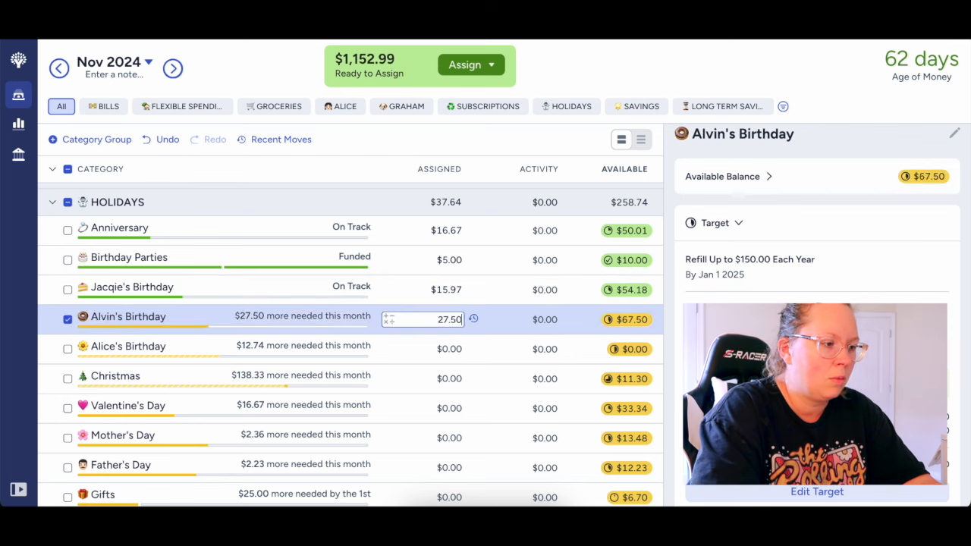
pyautogui.press('Return')
# Assign $12.74 to the child's birthday category and $138.33 to Christmas in the Holidays group
pyautogui.click(454, 349)
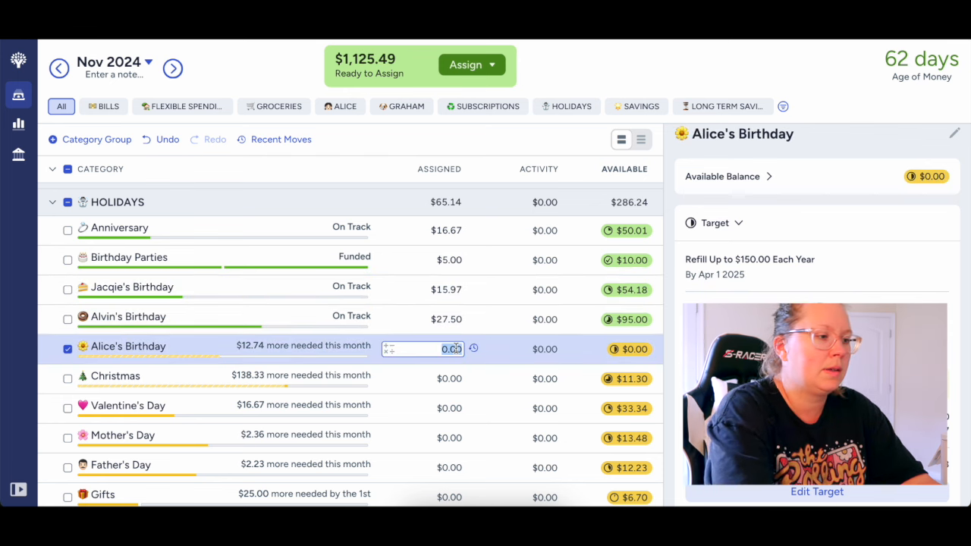
pyautogui.write('12.74')
pyautogui.press('Return')
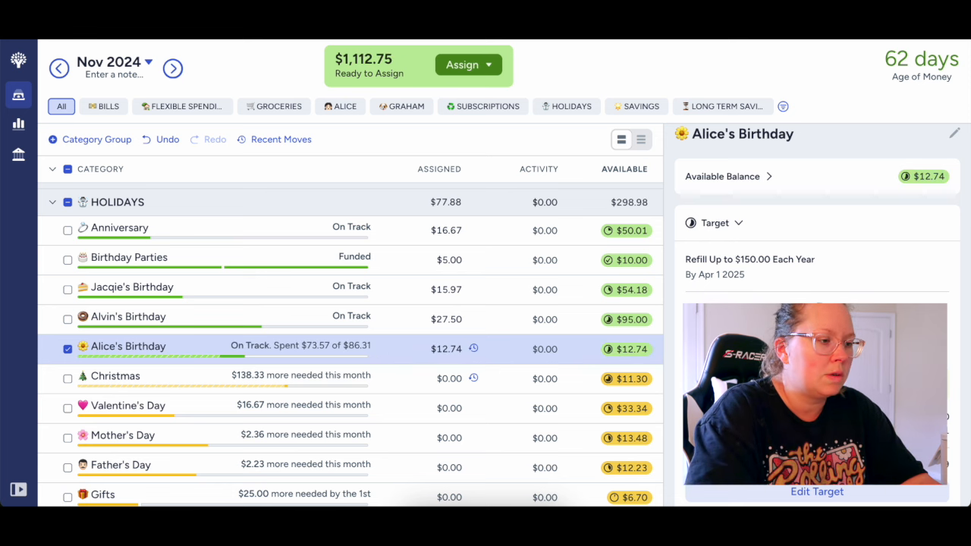
pyautogui.scroll(-1, 453, 377)
pyautogui.click(449, 322)
pyautogui.write('138.33')
pyautogui.press('Return')
# Assign $16.67 to Valentine's Day and $2.36 to Mother's Day in the Holidays group
pyautogui.scroll(-1, 349, 345)
pyautogui.click(448, 322)
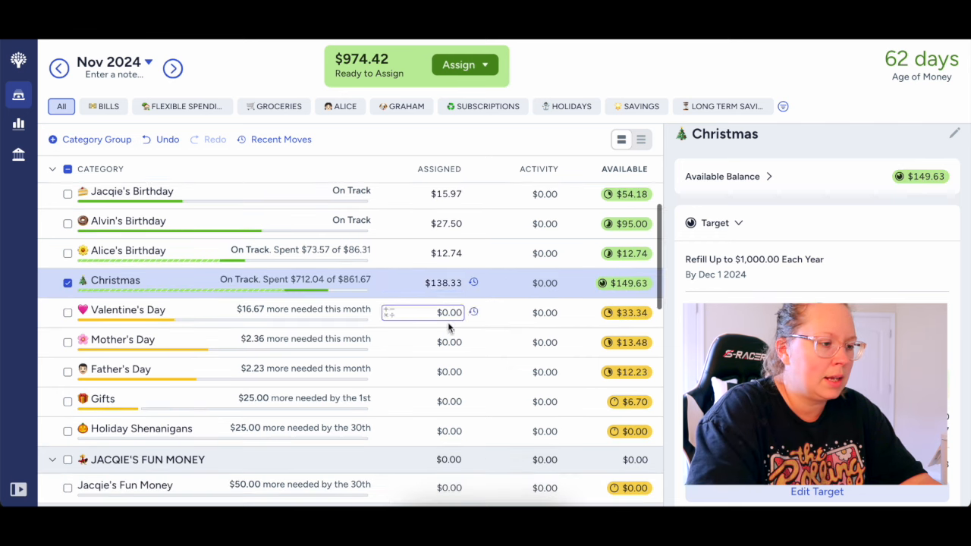
pyautogui.write('16.67')
pyautogui.press('Return')
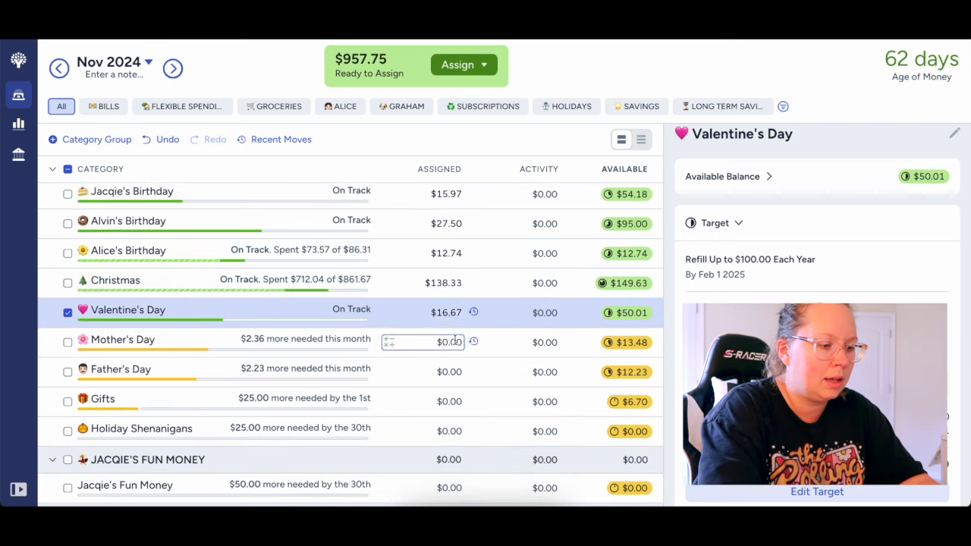
pyautogui.click(449, 342)
pyautogui.write('2.36')
pyautogui.press('Return')
# Assign $2.23 to Father's Day and $25.00 to Gifts in the Holidays group
pyautogui.click(452, 371)
pyautogui.write('2.23')
pyautogui.press('Return')
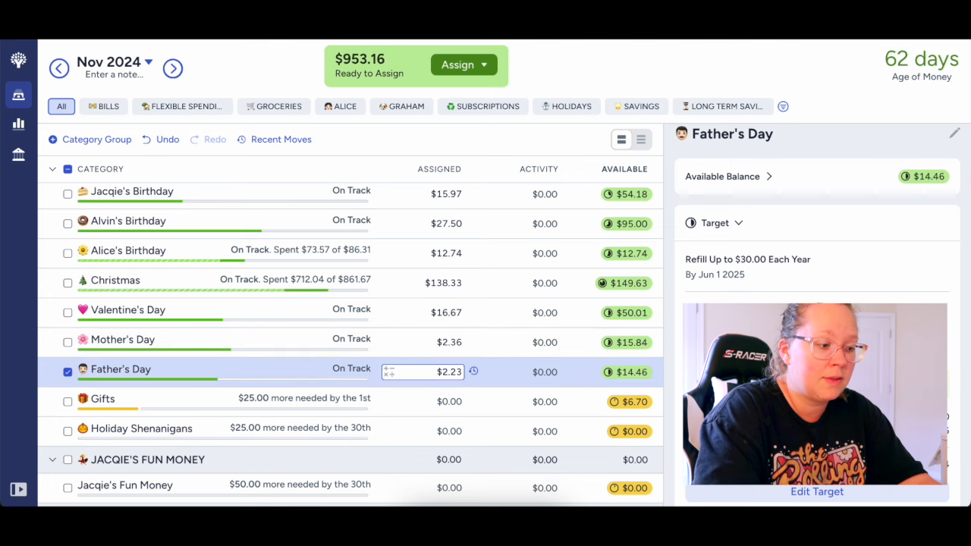
pyautogui.click(458, 400)
pyautogui.write('25.00')
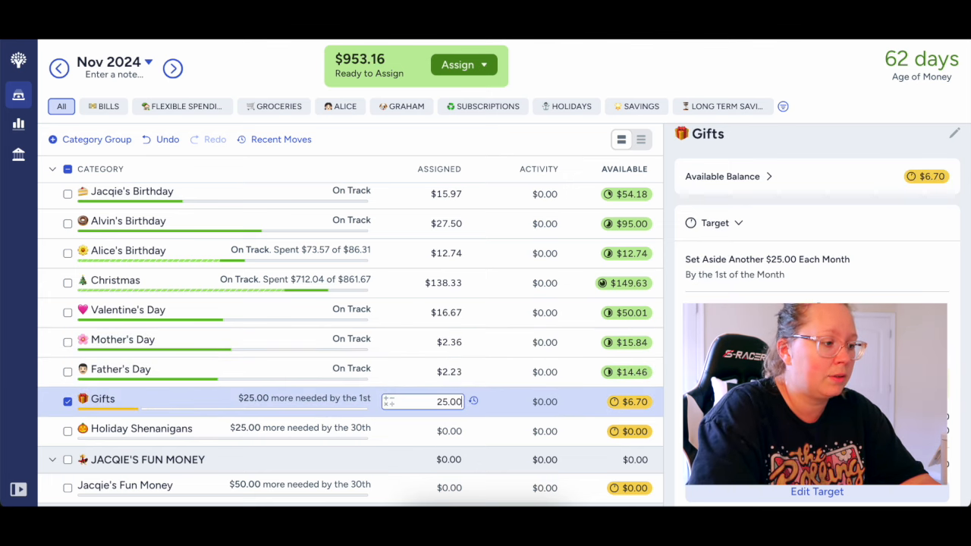
pyautogui.press('Return')
# Assign $25.00 to Holiday Shenanigans and collapse the Holidays group
pyautogui.scroll(-1, 457, 415)
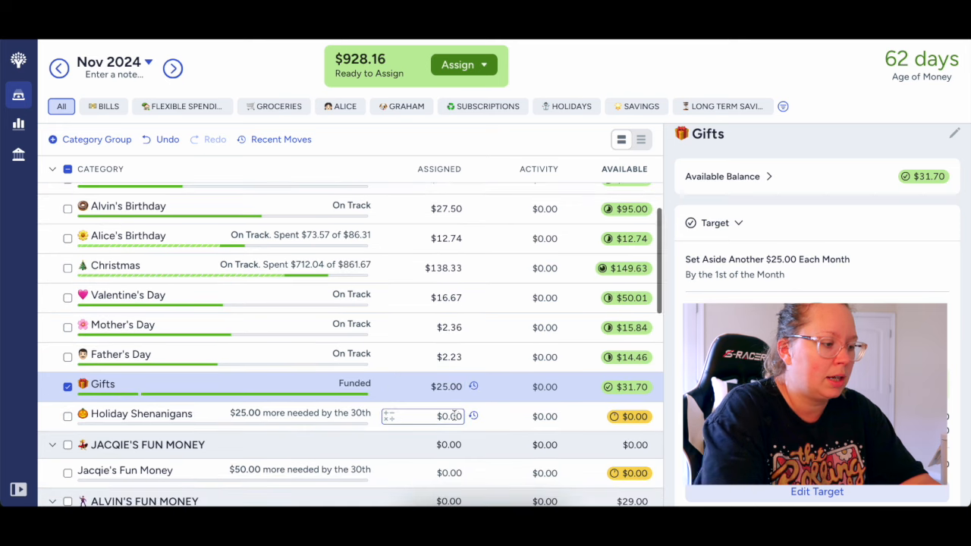
pyautogui.click(457, 417)
pyautogui.write('25.00')
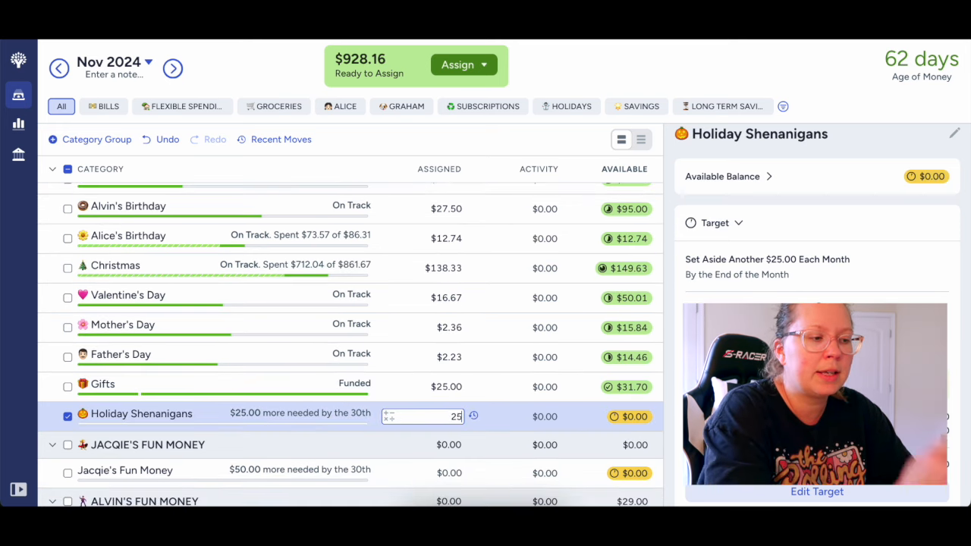
pyautogui.press('Return')
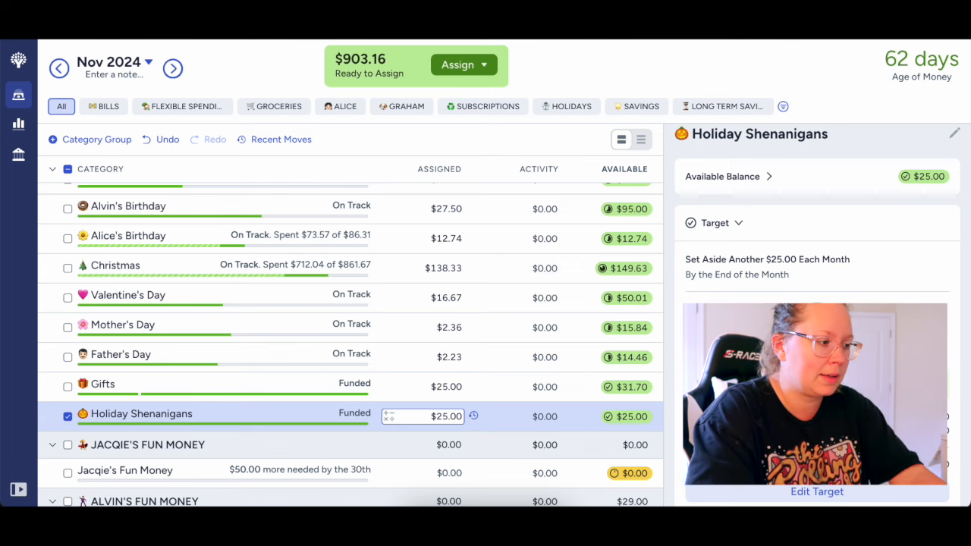
pyautogui.scroll(-2, 350, 344)
pyautogui.scroll(2, 351, 345)
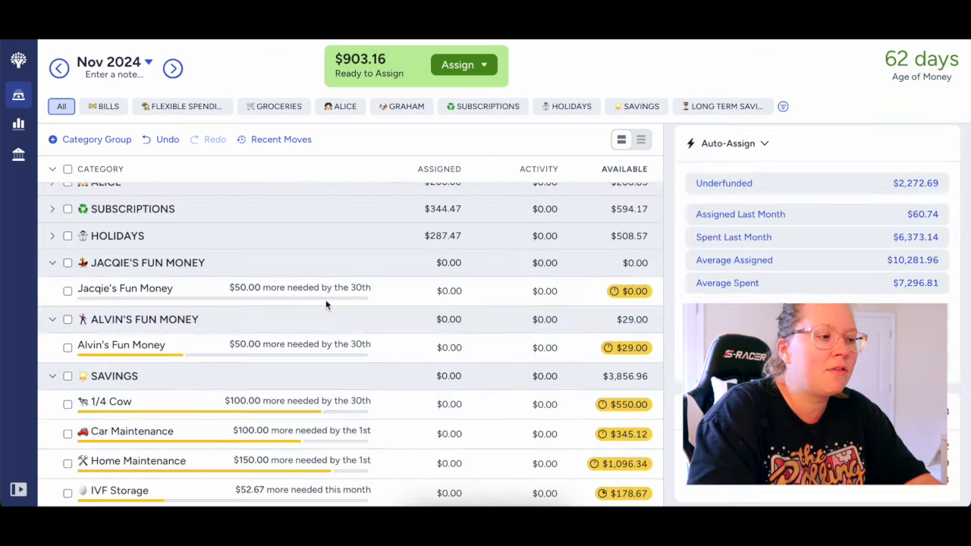
# Assign $50.00 to each of the two personal Fun Money categories
pyautogui.scroll(-1, 328, 305)
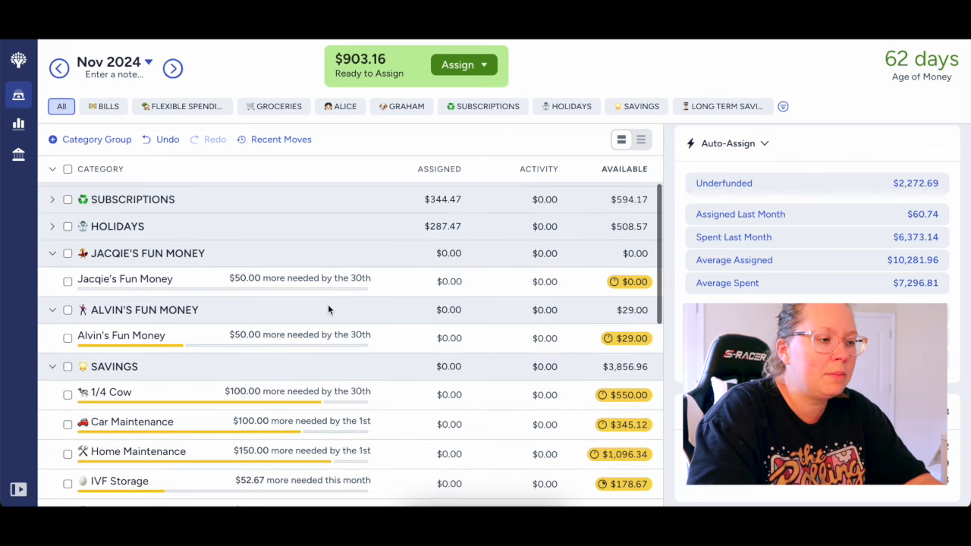
pyautogui.scroll(1, 328, 310)
pyautogui.click(437, 319)
pyautogui.press('BackSpace')
pyautogui.write('50.00')
pyautogui.press('Return')
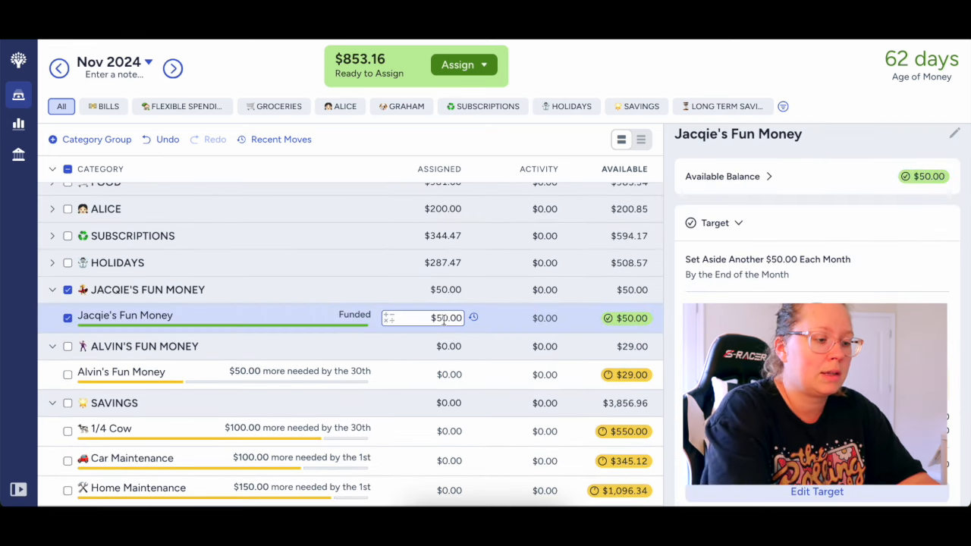
pyautogui.press('BackSpace')
pyautogui.write('50.00')
pyautogui.press('Return')
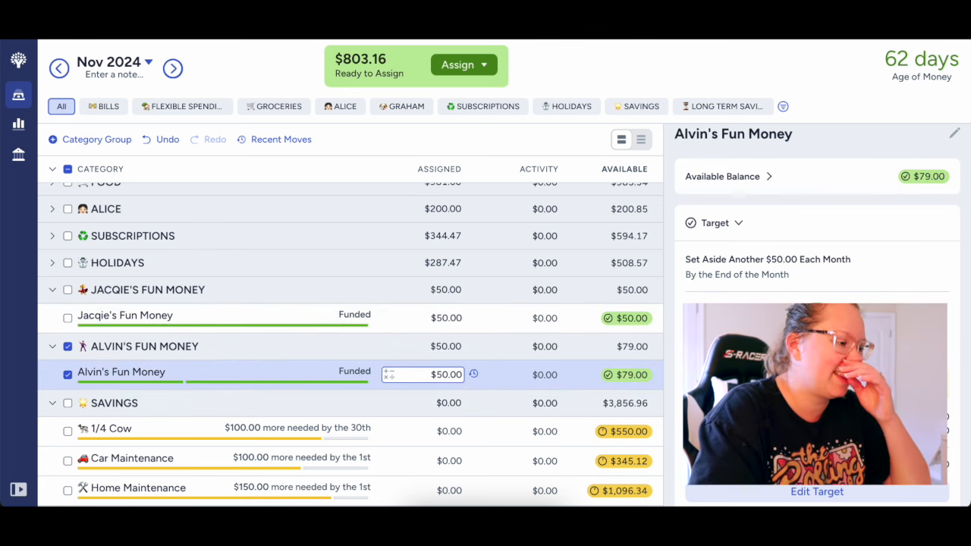
# Clear the category selection and collapse both personal Fun Money groups
pyautogui.press('Escape')
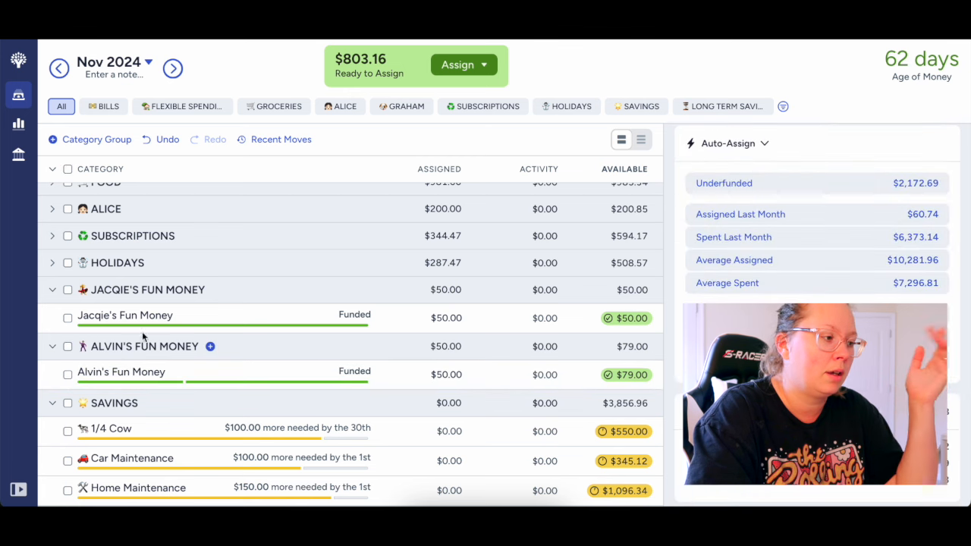
pyautogui.click(52, 347)
pyautogui.click(51, 290)
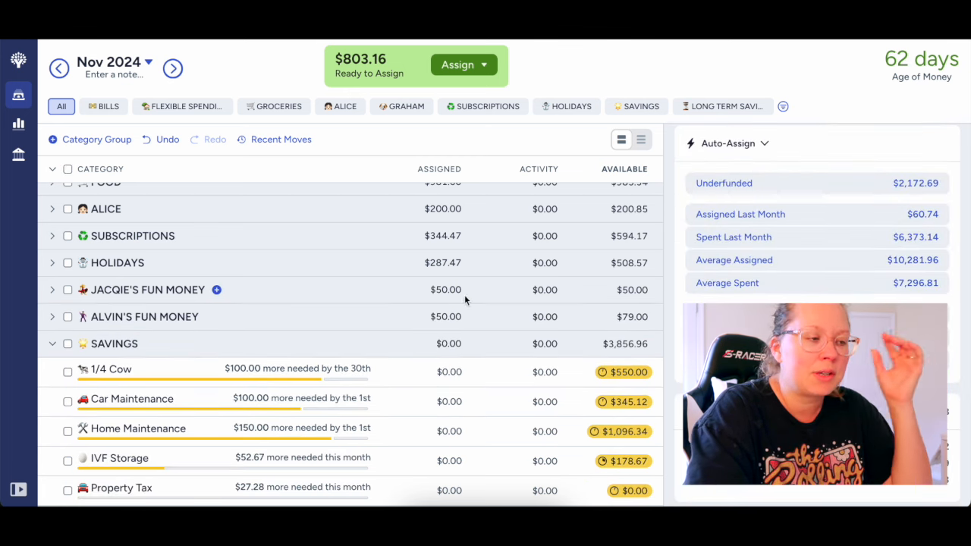
# Assign $100.00 each to 1/4 Cow and Car Maintenance in the Savings group
pyautogui.scroll(-1, 531, 311)
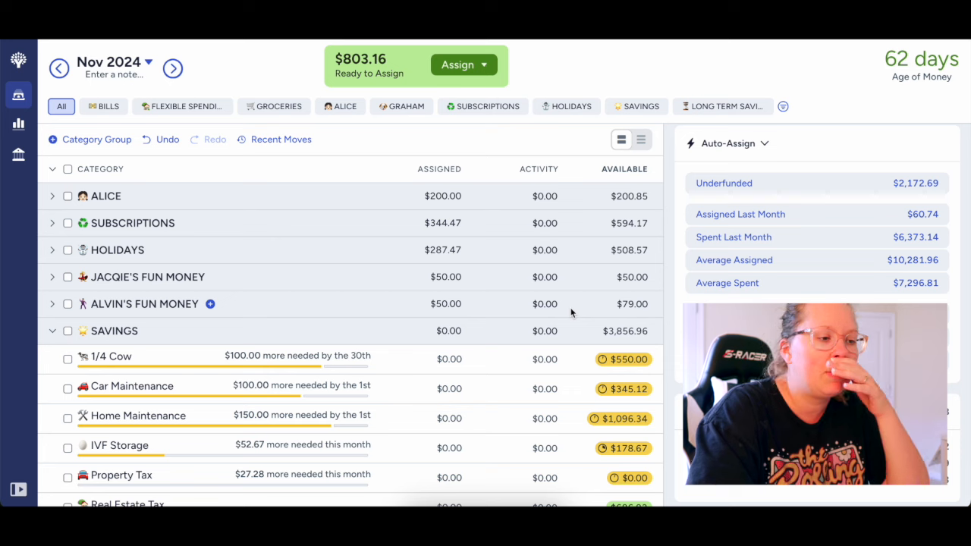
pyautogui.scroll(3, 571, 312)
pyautogui.scroll(1, 571, 313)
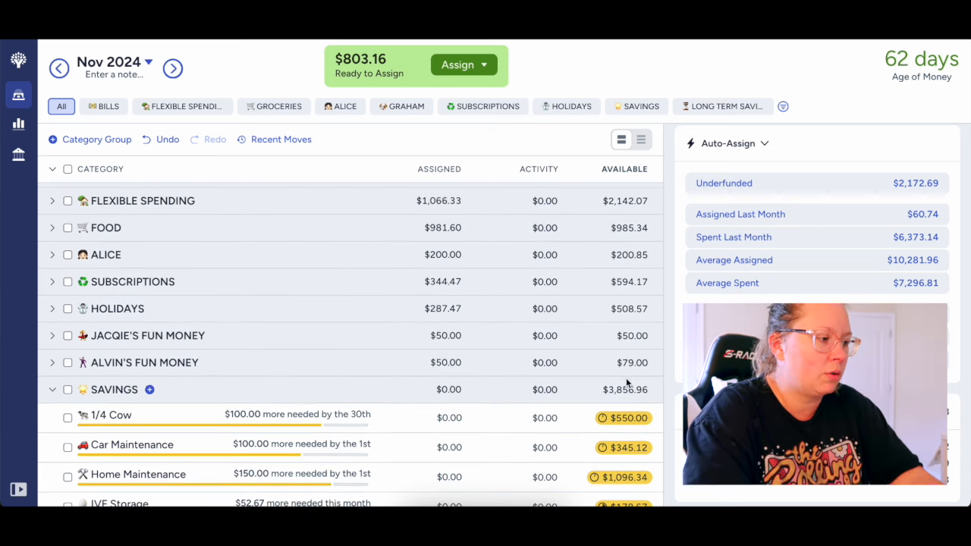
pyautogui.scroll(-5, 481, 365)
pyautogui.scroll(-1, 481, 365)
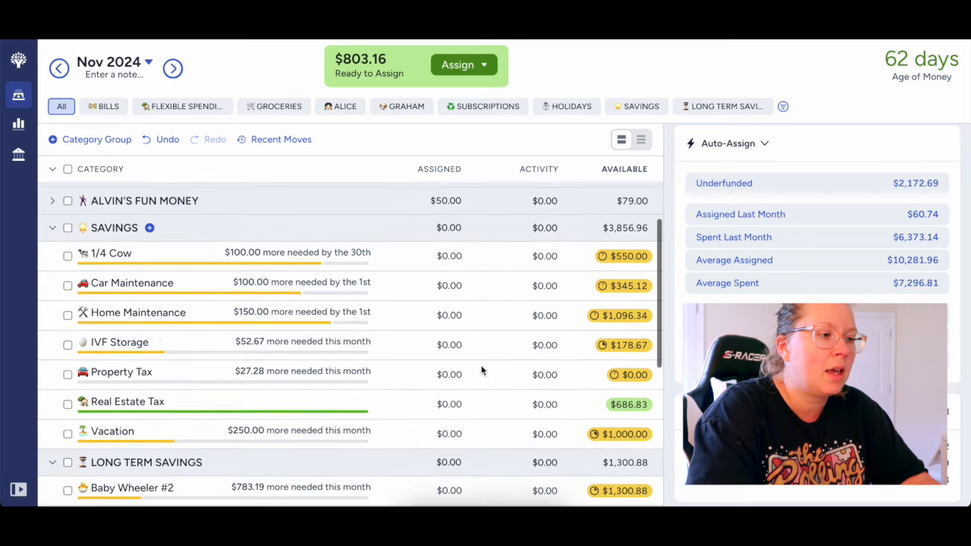
pyautogui.click(448, 267)
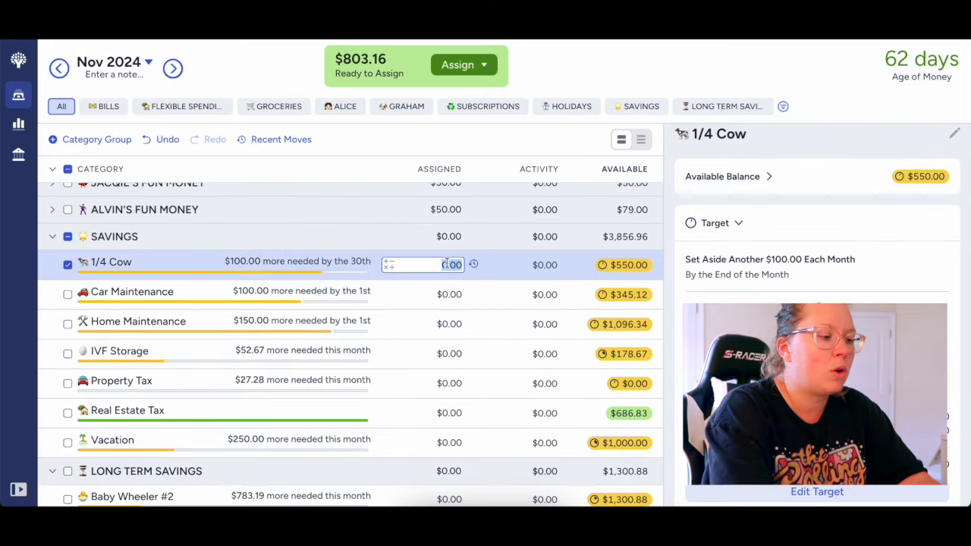
pyautogui.write('100.00')
pyautogui.press('Return')
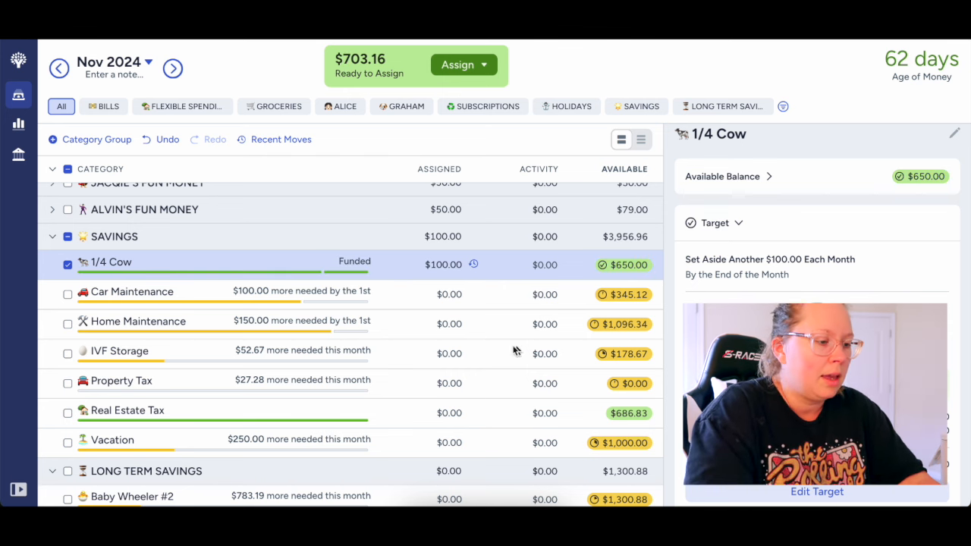
pyautogui.click(442, 293)
pyautogui.write('100')
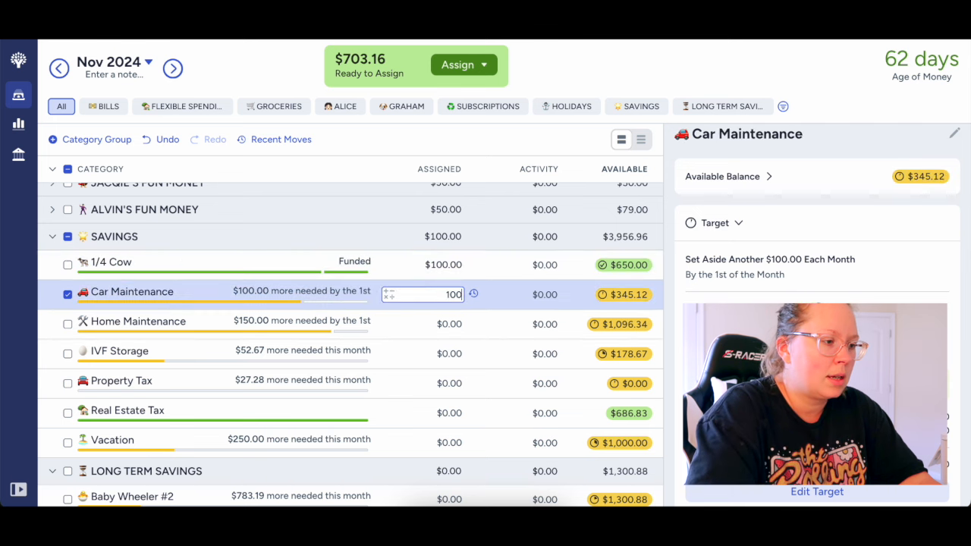
pyautogui.press('Return')
# Assign $150.00 to Home Maintenance in the Savings group
pyautogui.click(440, 317)
pyautogui.write('50')
pyautogui.press('Return')
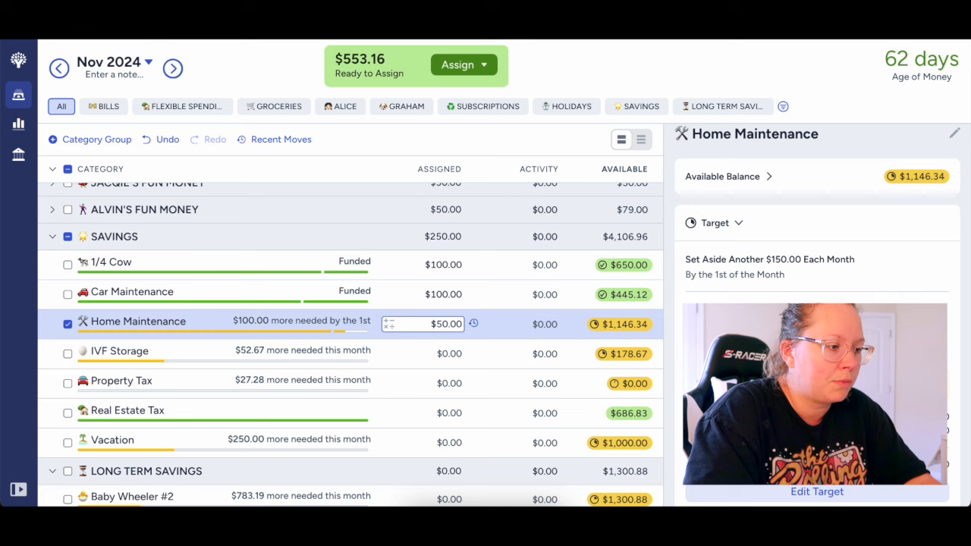
pyautogui.write('150')
pyautogui.press('Return')
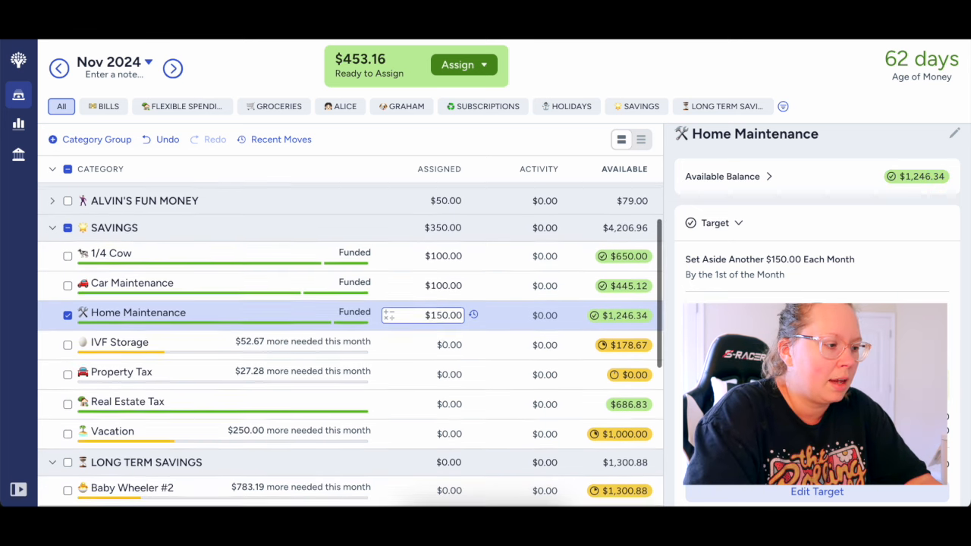
# Assign $52.67 to IVF Storage and $27.28 to Property Tax
pyautogui.click(443, 344)
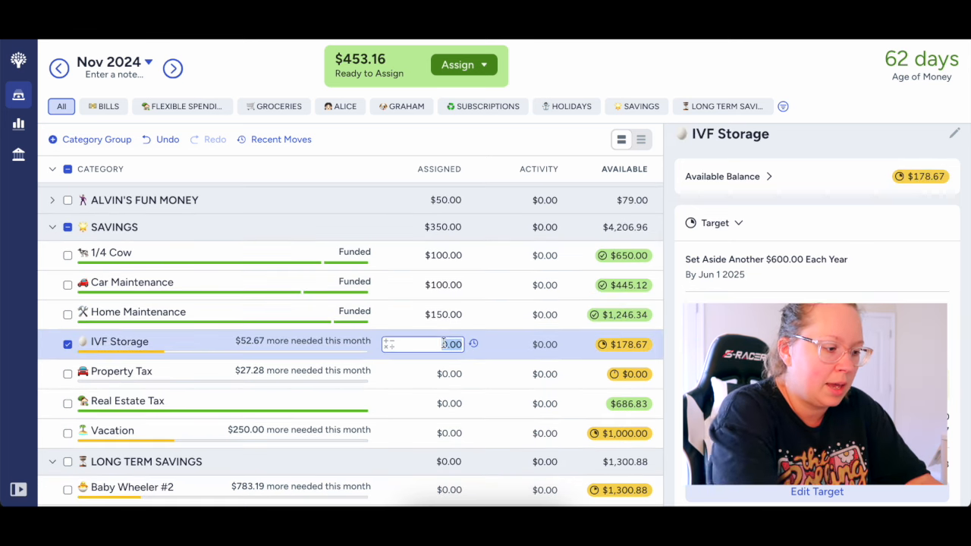
pyautogui.press('BackSpace')
pyautogui.write('52.67')
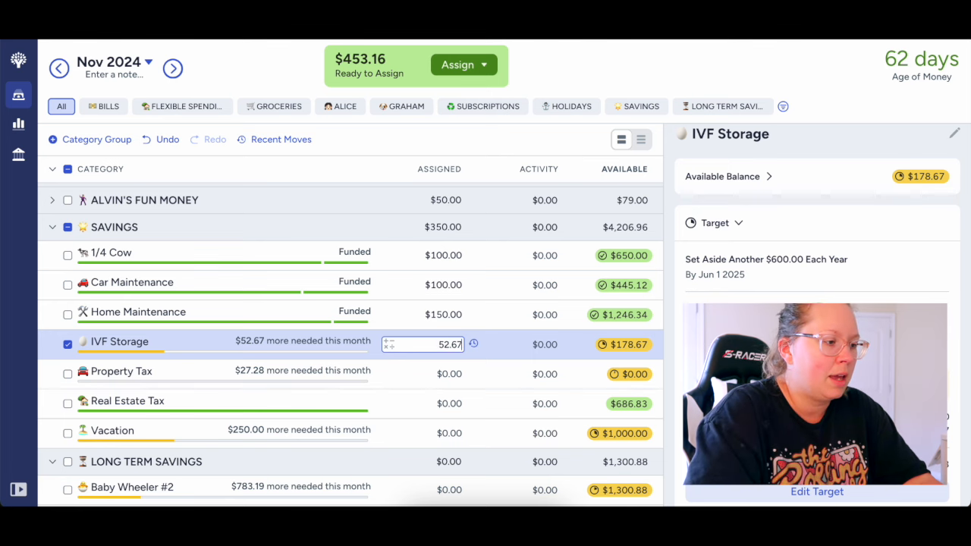
pyautogui.press('Return')
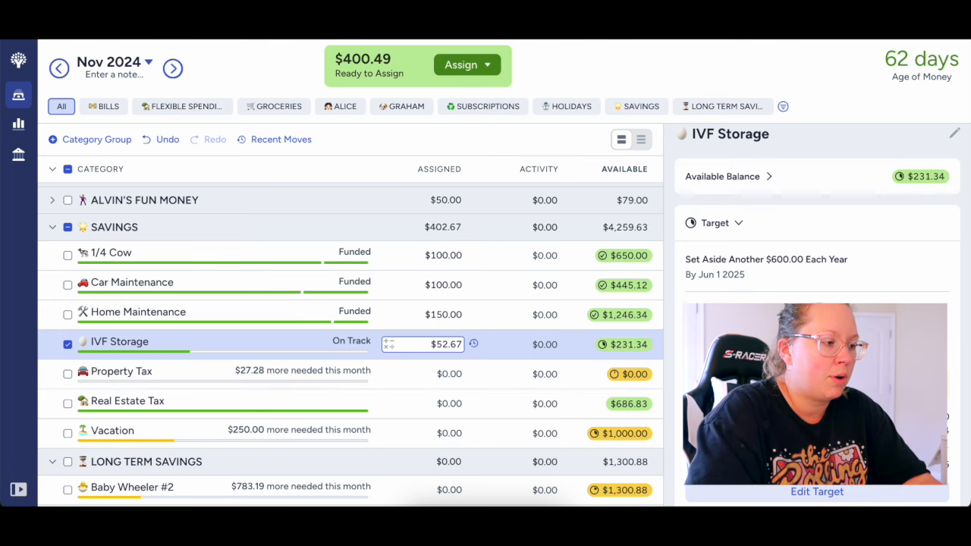
pyautogui.click(450, 372)
pyautogui.write('27.28')
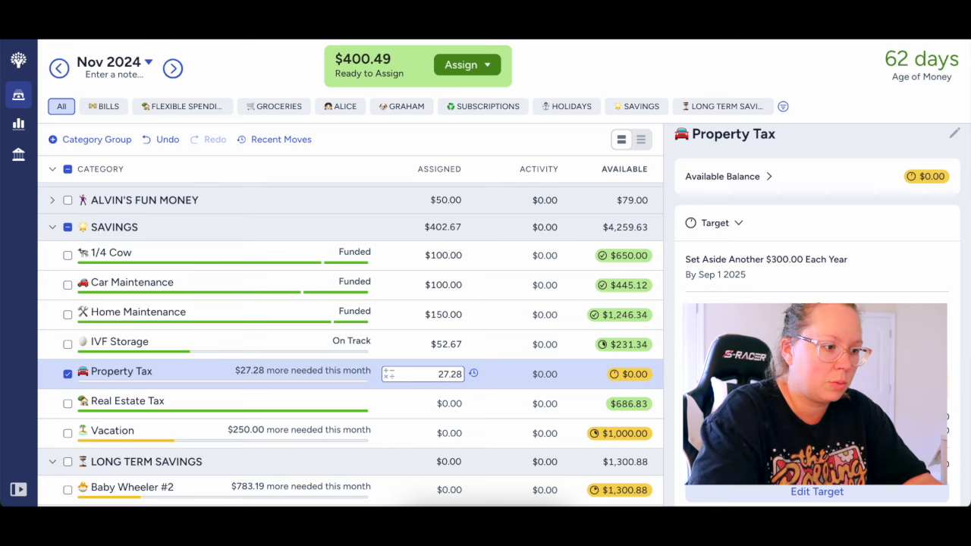
pyautogui.press('Return')
# Assign $131.59 to Real Estate Tax in the Savings group
pyautogui.click(449, 395)
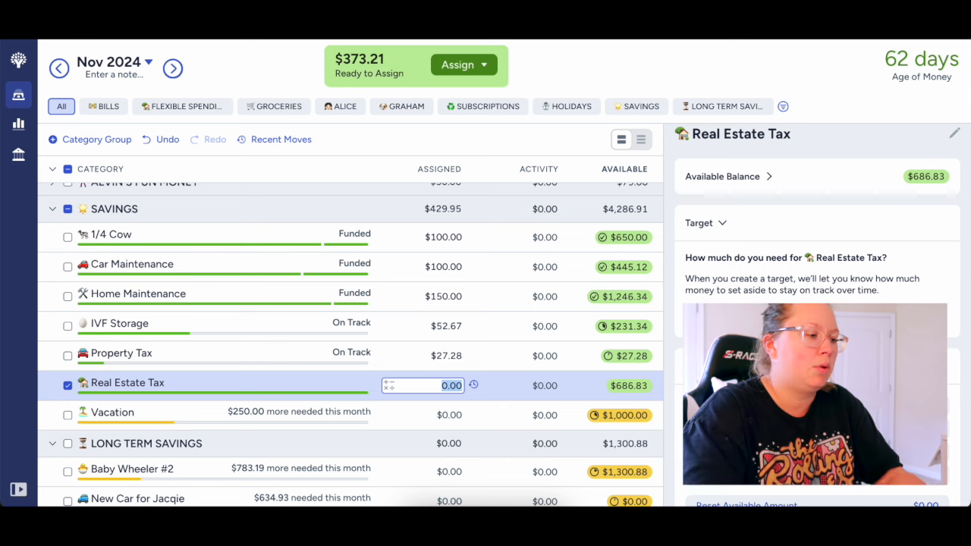
pyautogui.write('13')
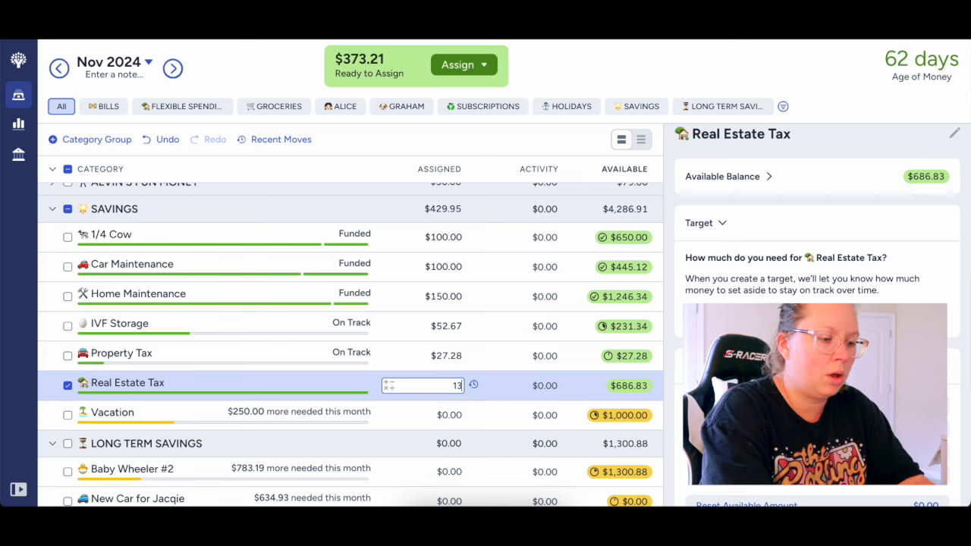
pyautogui.write('1')
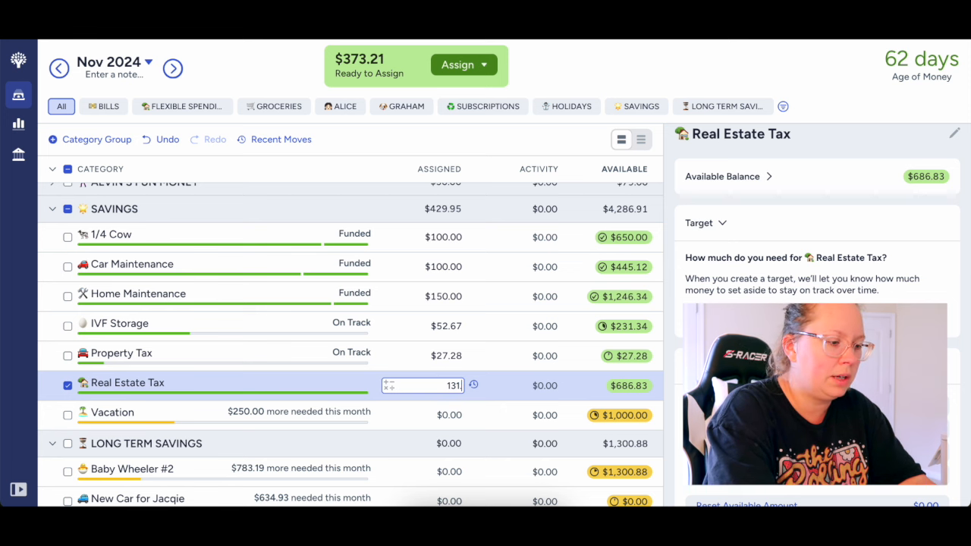
pyautogui.write('.59')
pyautogui.press('Return')
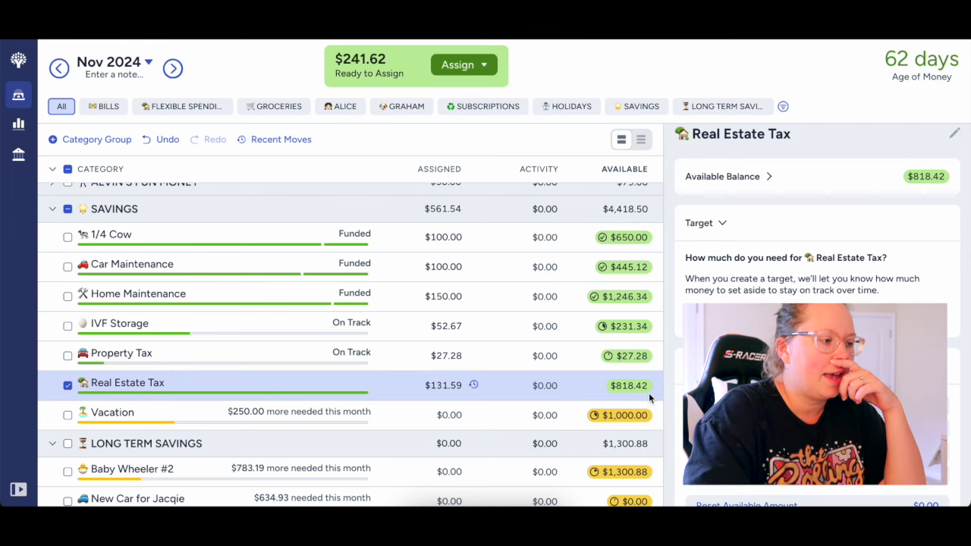
# Assign the remaining $241.62 to Vacation in the Savings group
pyautogui.scroll(-1, 490, 394)
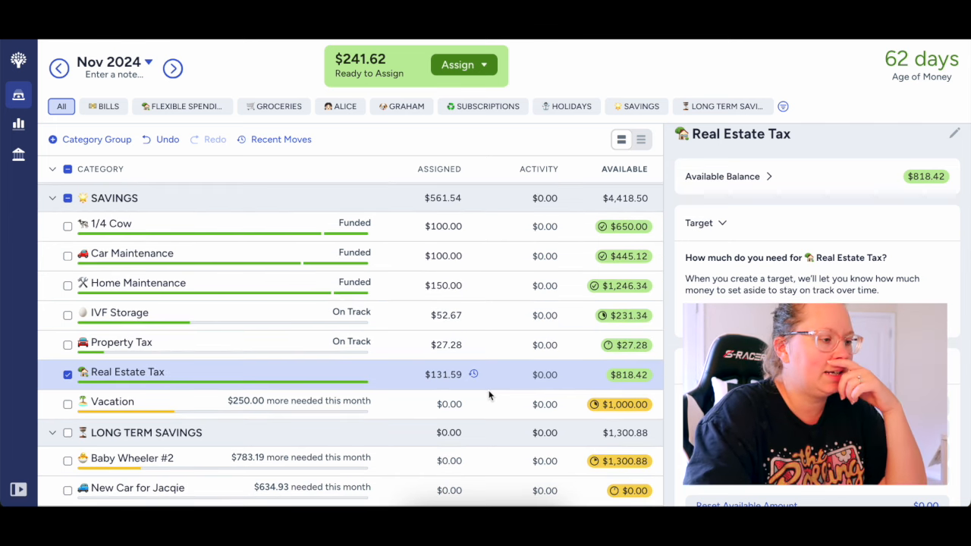
pyautogui.scroll(-1, 490, 395)
pyautogui.scroll(-1, 489, 395)
pyautogui.scroll(1, 488, 389)
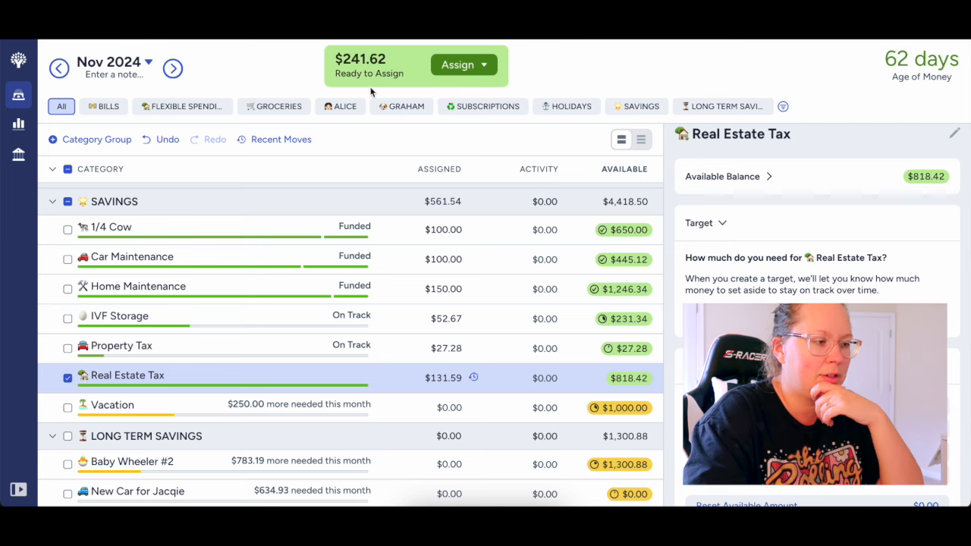
pyautogui.click(440, 407)
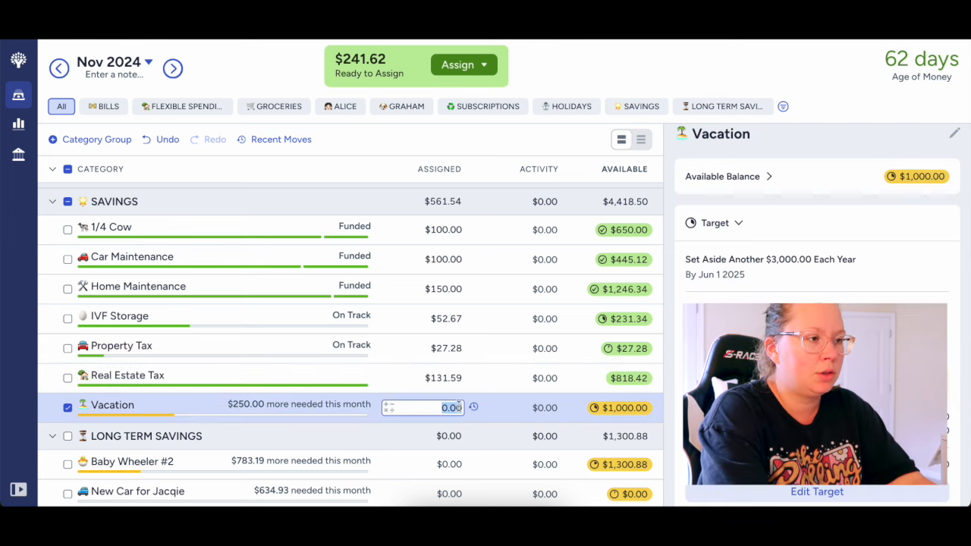
pyautogui.write('242')
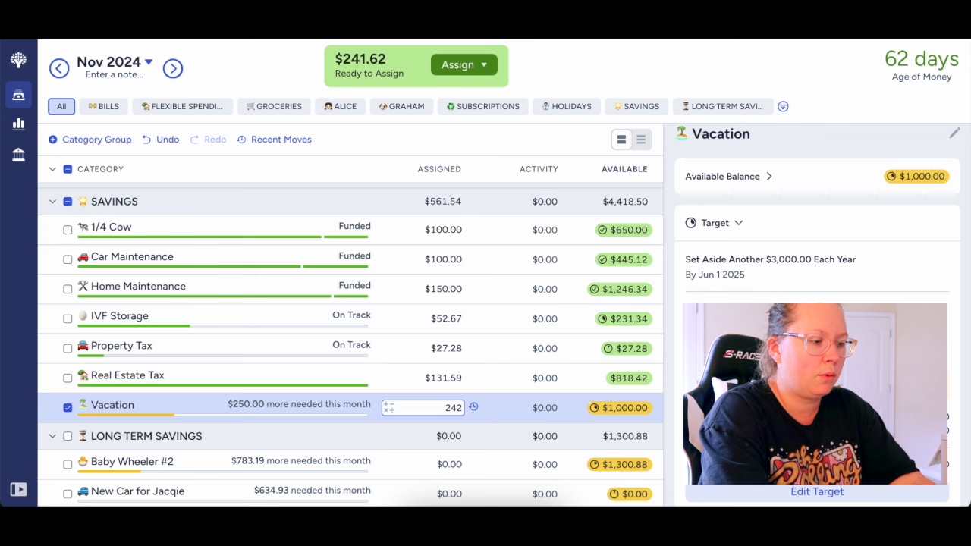
pyautogui.press('BackSpace')
pyautogui.write('1.6')
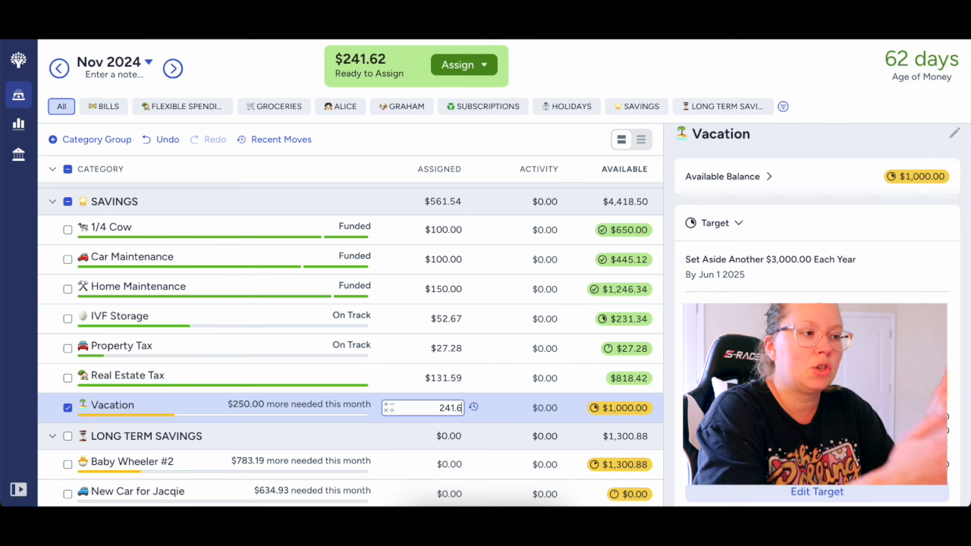
pyautogui.write('2')
pyautogui.press('Return')
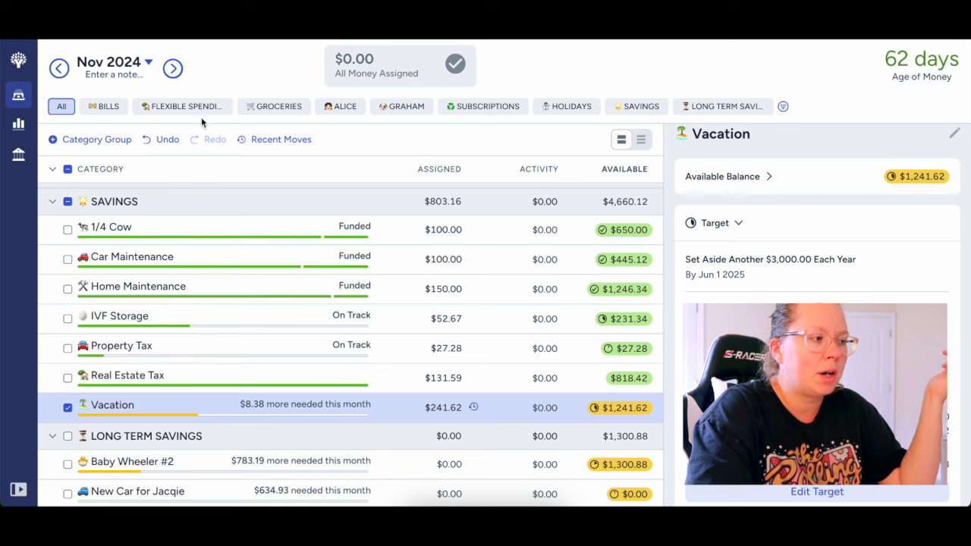
# Check the Vacation category in December 2024, return to November 2024 and clear the category selection
pyautogui.click(173, 68)
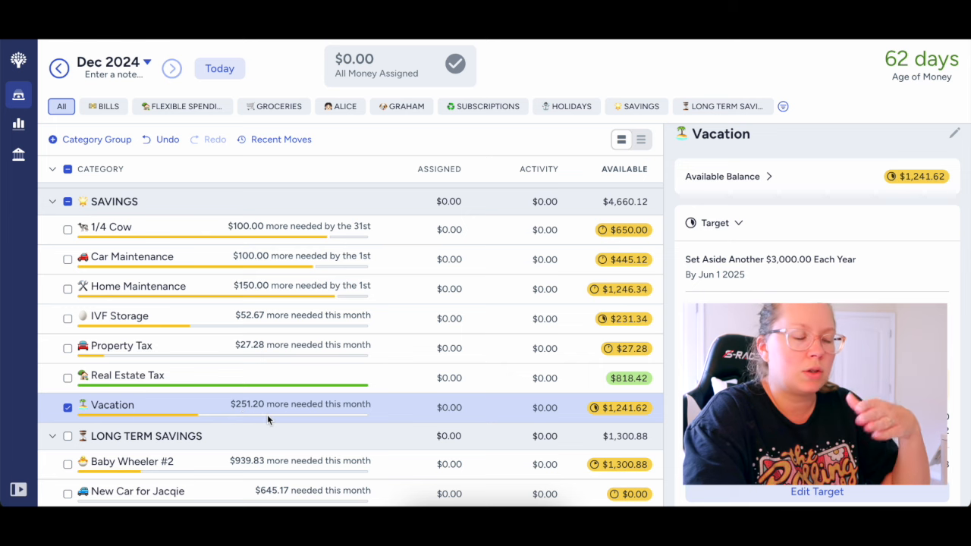
pyautogui.click(208, 74)
pyautogui.click(68, 408)
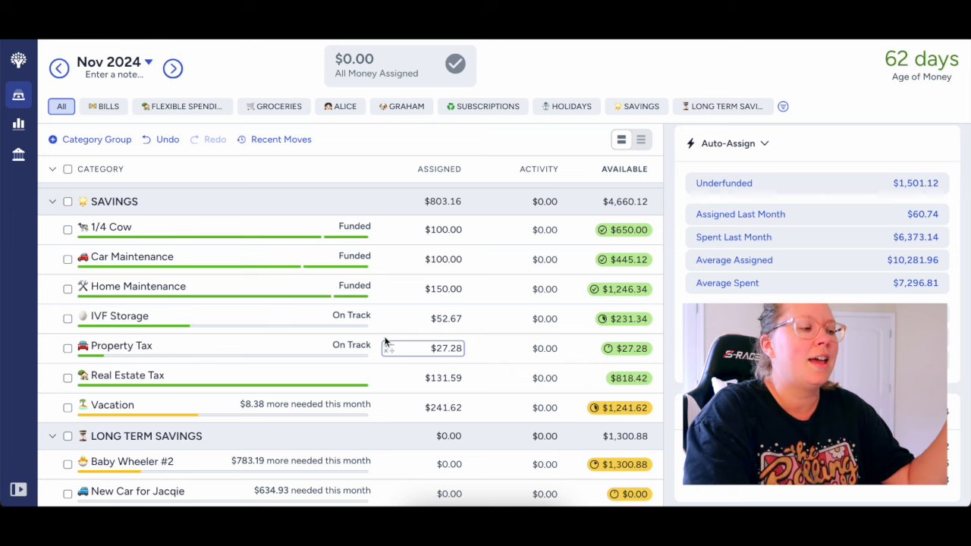
# Review the Long Term Savings categories and examine the target details of the first New Car category
pyautogui.scroll(-1, 385, 341)
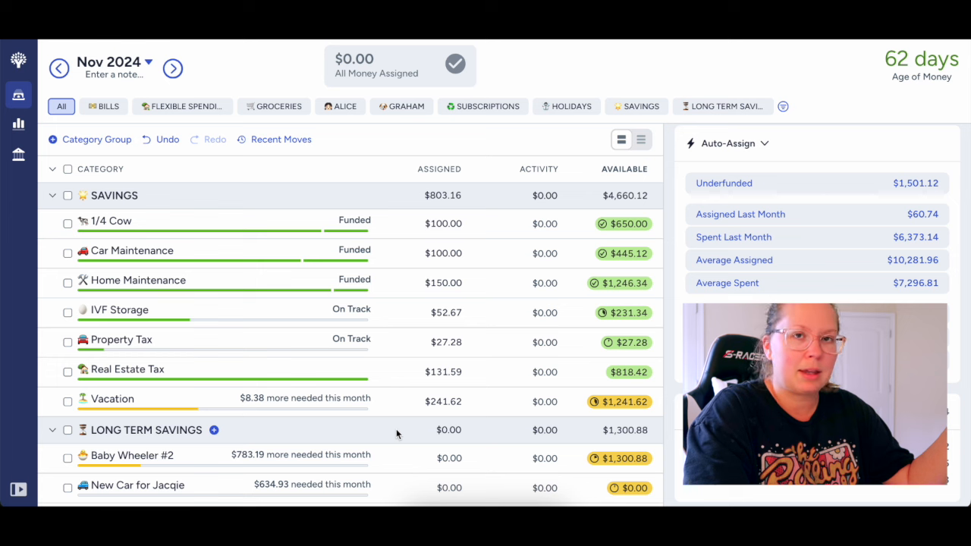
pyautogui.scroll(-1, 396, 430)
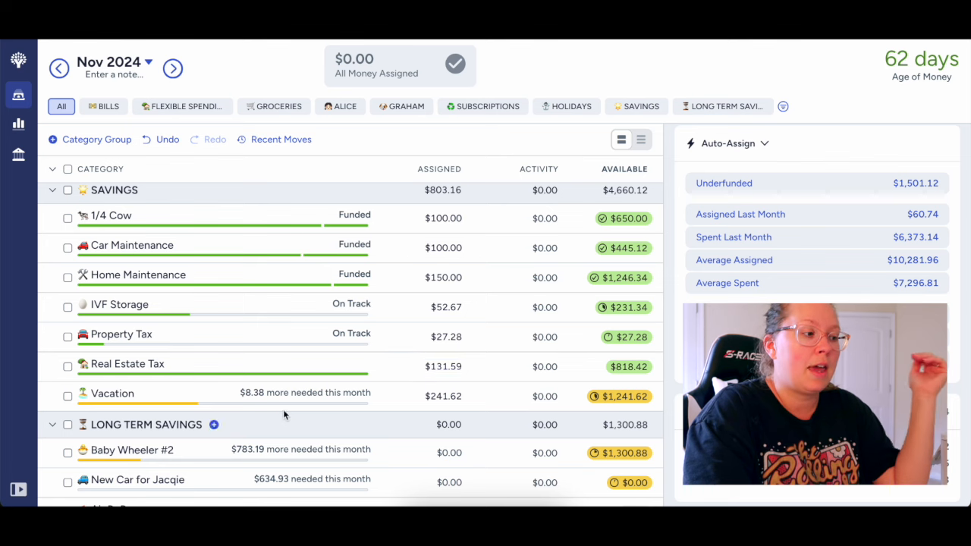
pyautogui.scroll(-3, 391, 415)
pyautogui.scroll(-1, 390, 415)
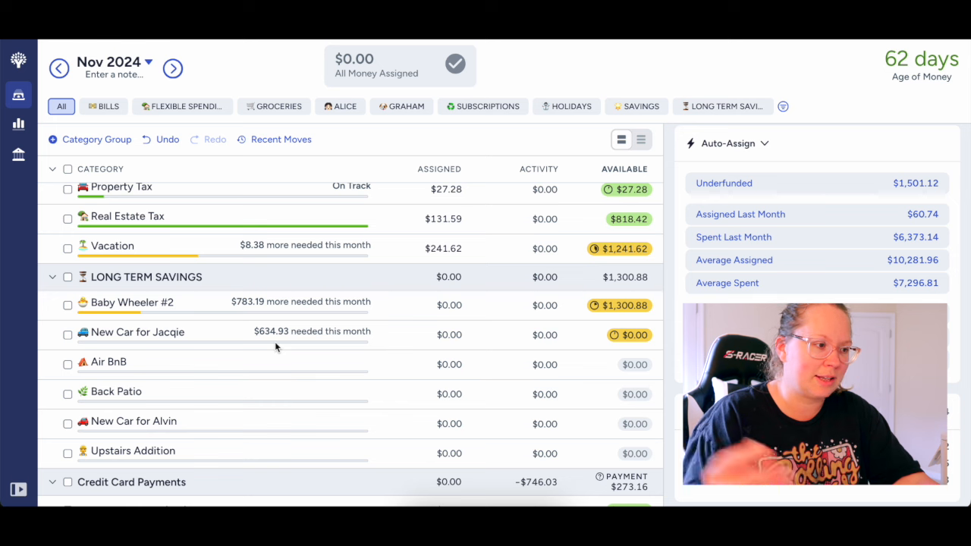
pyautogui.click(439, 334)
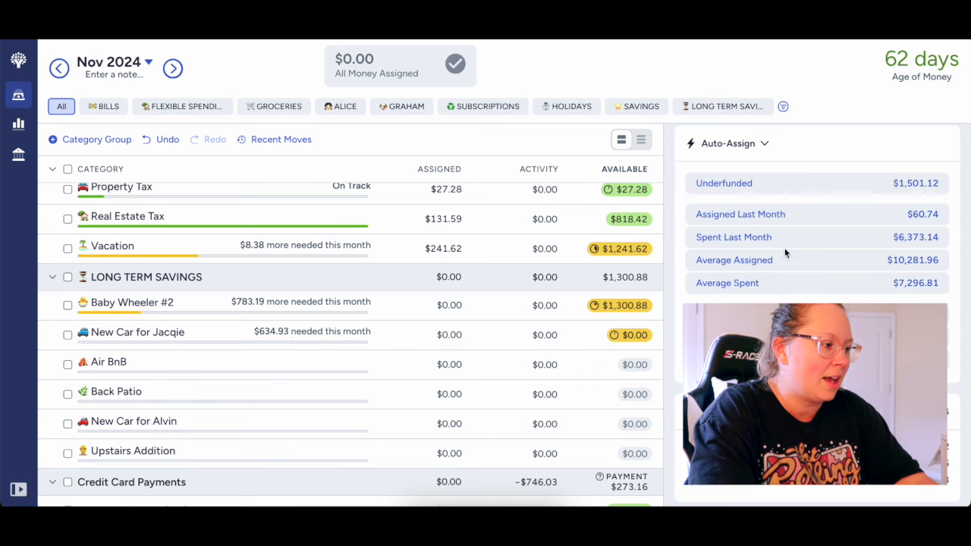
pyautogui.click(189, 333)
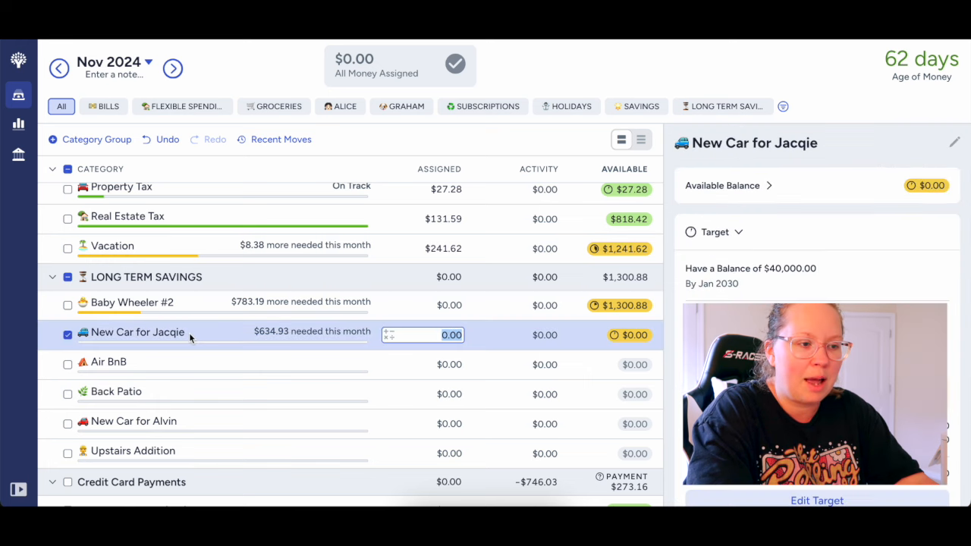
pyautogui.scroll(-1, 817, 304)
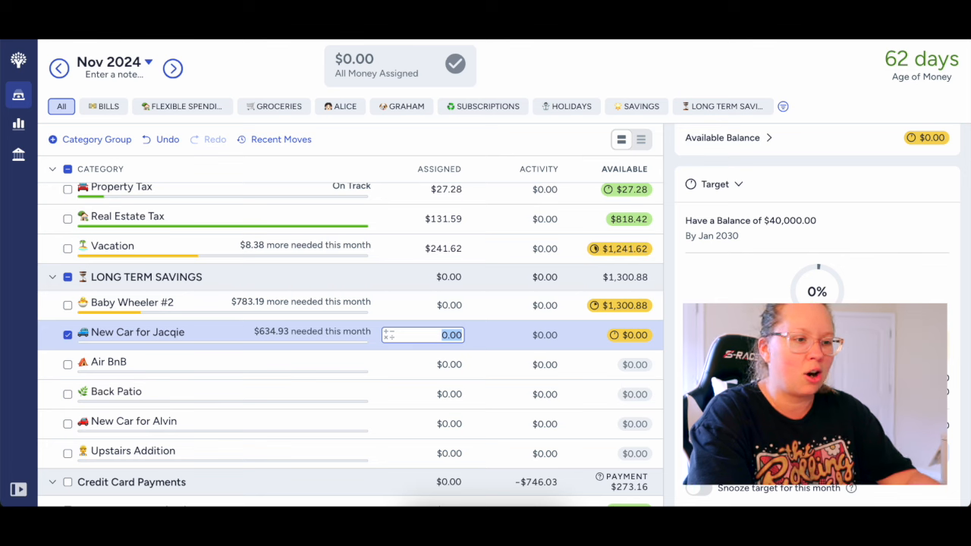
# Check the amount available for payment on the first Mastercard under Credit Card Payments
pyautogui.scroll(-2, 250, 434)
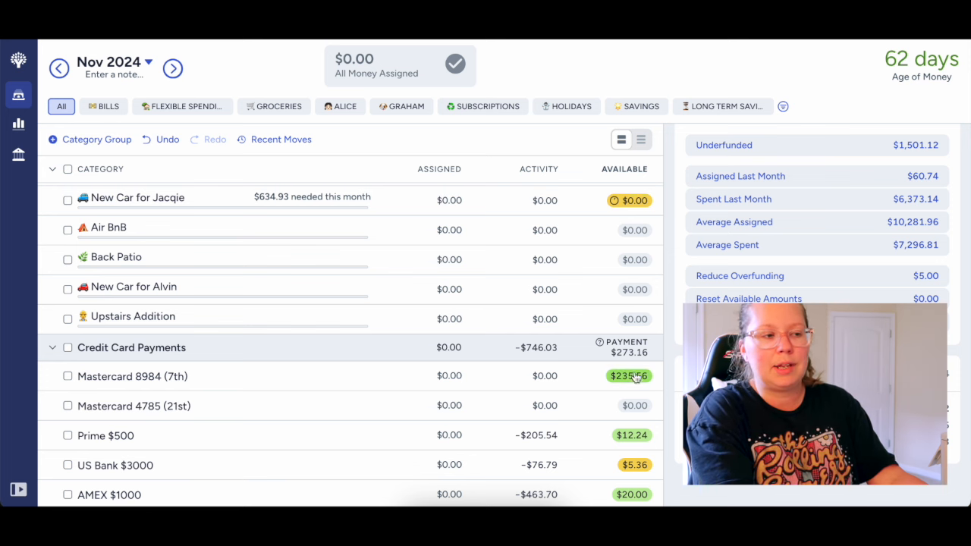
pyautogui.moveTo(627, 377)
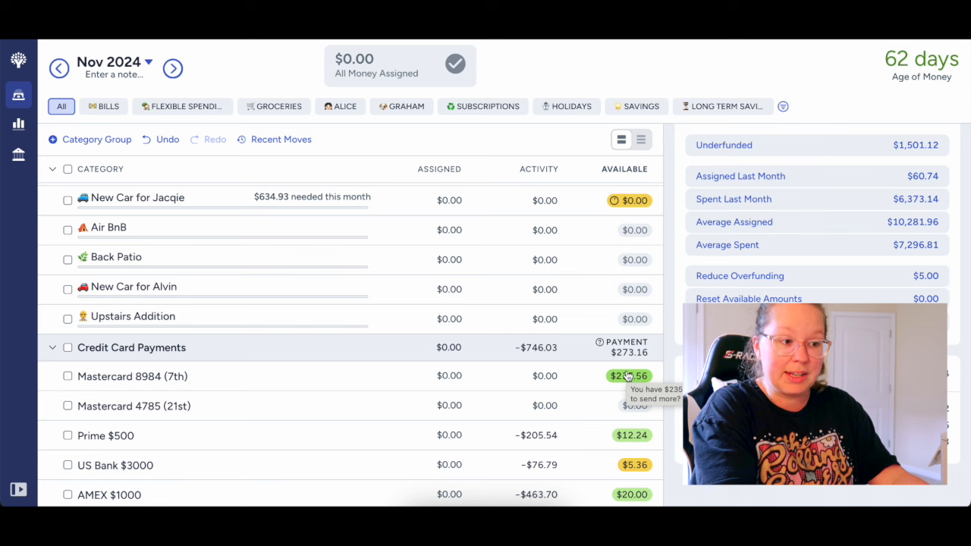